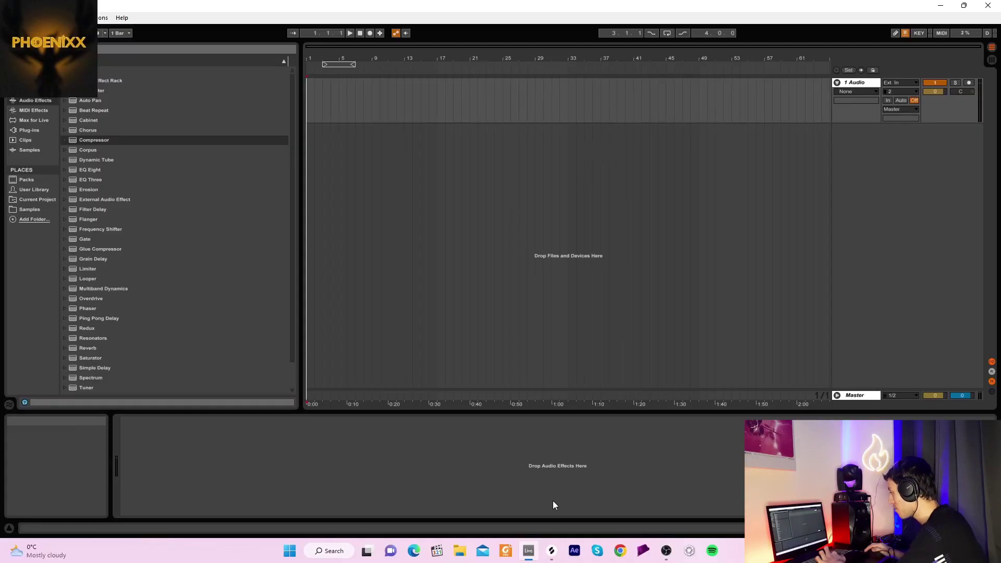
Audition the kick sample results in Splice one after another
left_click(552, 553)
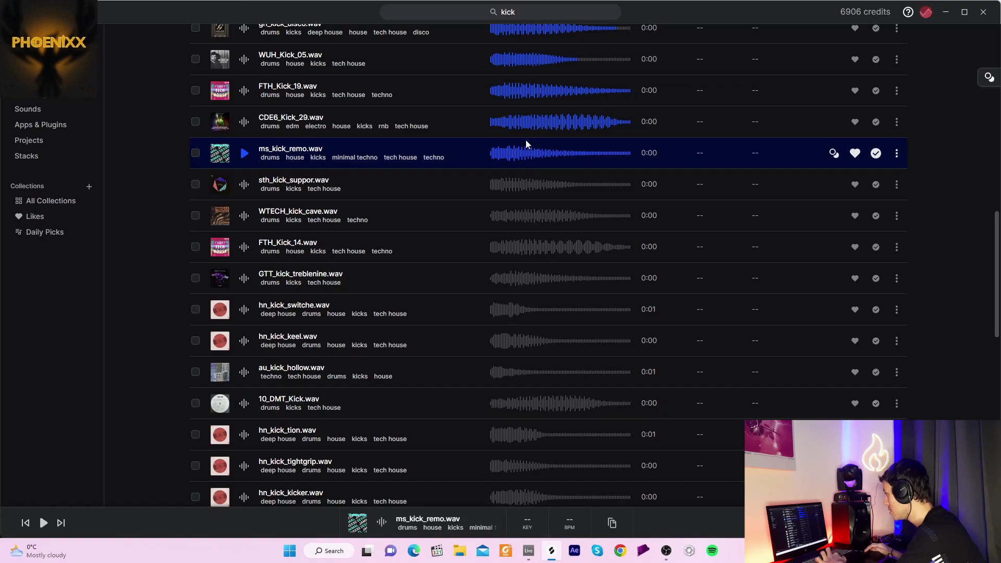
key("Down")
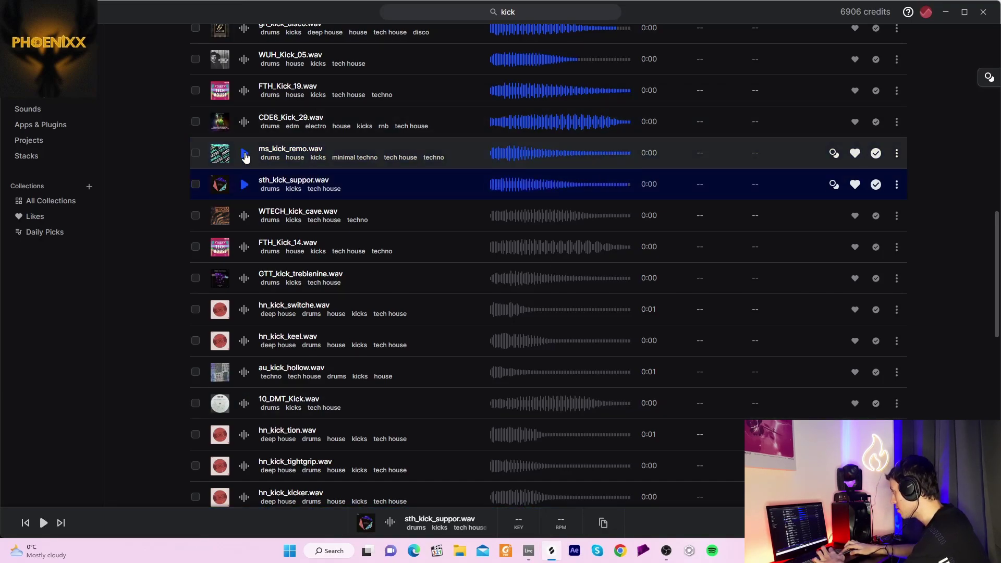
key("Down")
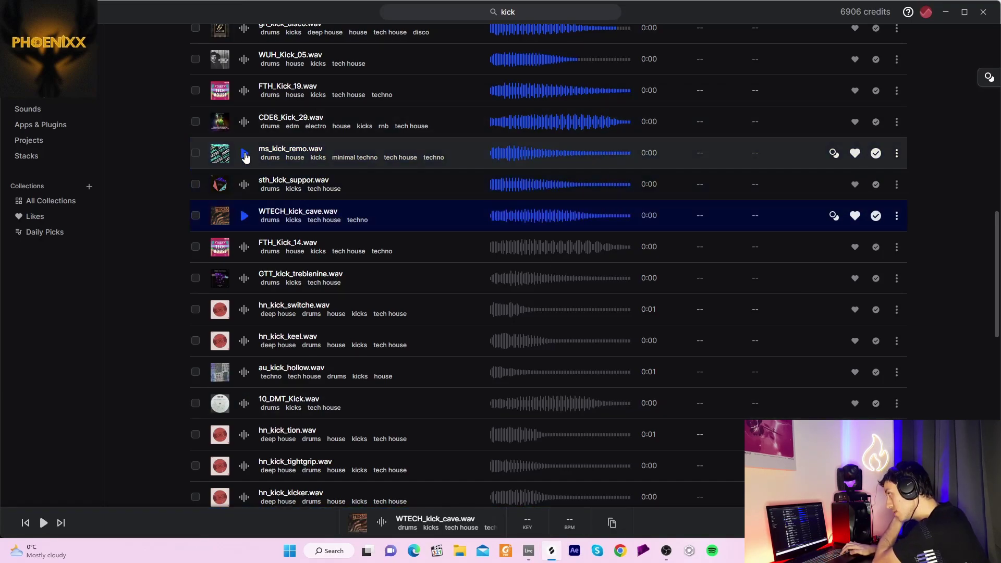
key("Down")
key("Down")
key("Down")
key("Down")
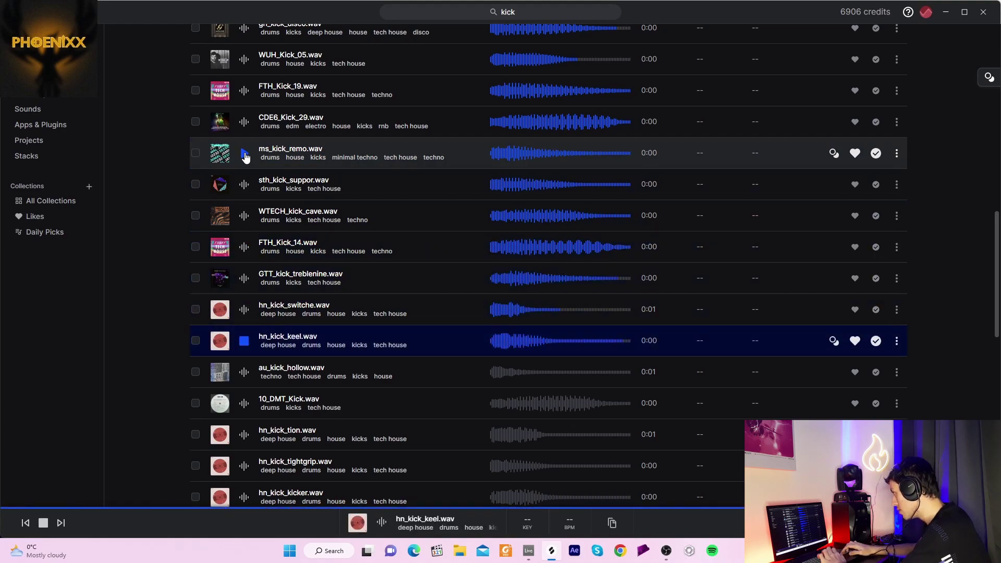
key("Down")
key("Down")
key("Down")
key("Down")
key("Down")
key("Down")
key("Down")
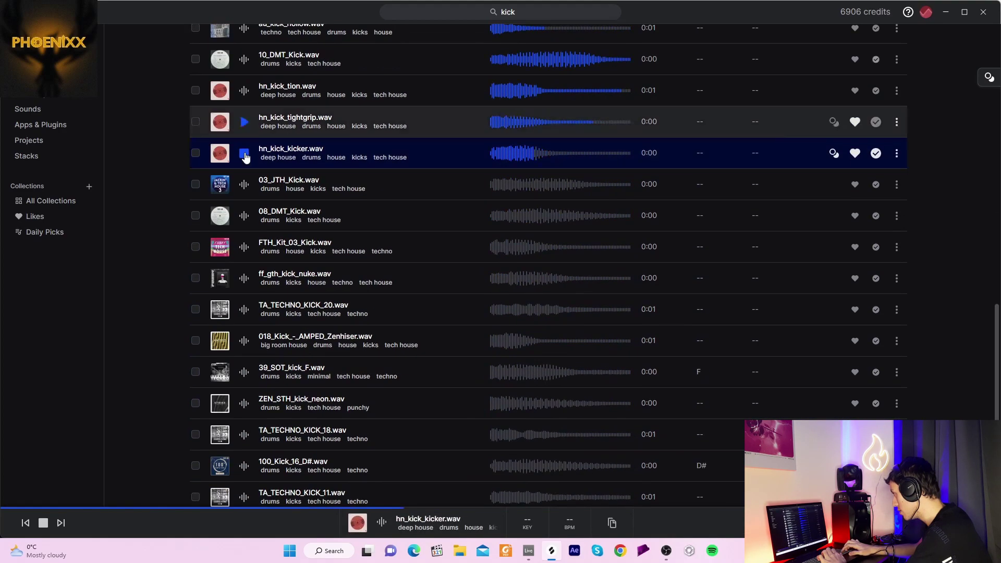
key("Down")
key("Down")
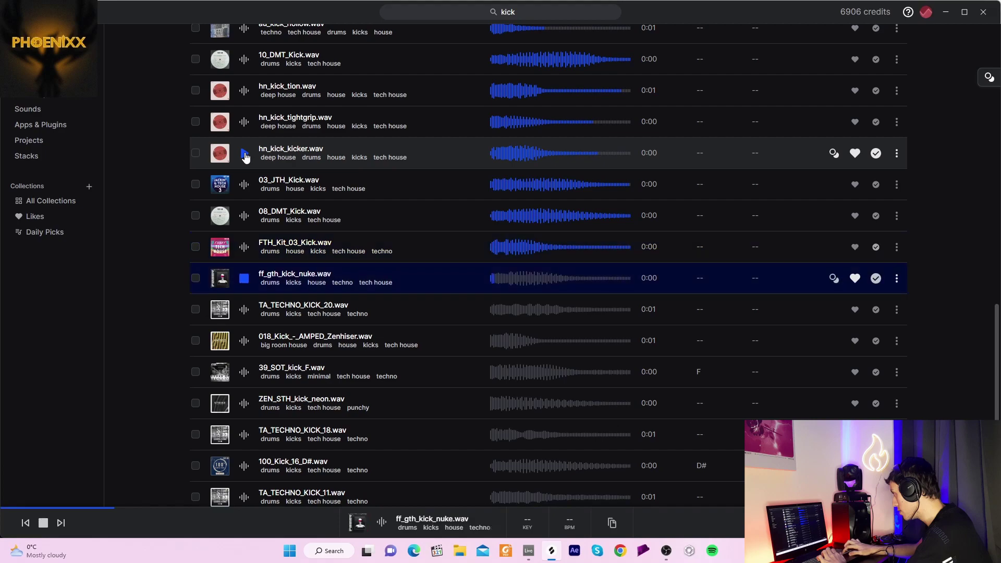
key("Down")
key("Down")
key("Down")
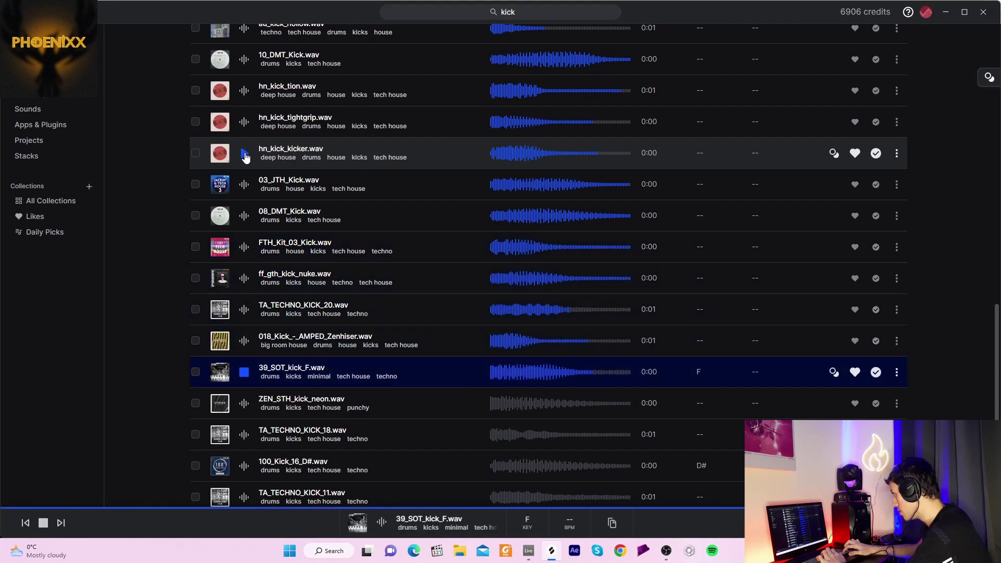
Revisit 100_Kick_16_D#, try more kicks, and copy 003_Kick_-_GRIDTECHHOUSE_Zenhiser.wav to the clipboard
key("Down")
key("Down")
key("Down")
key("Down")
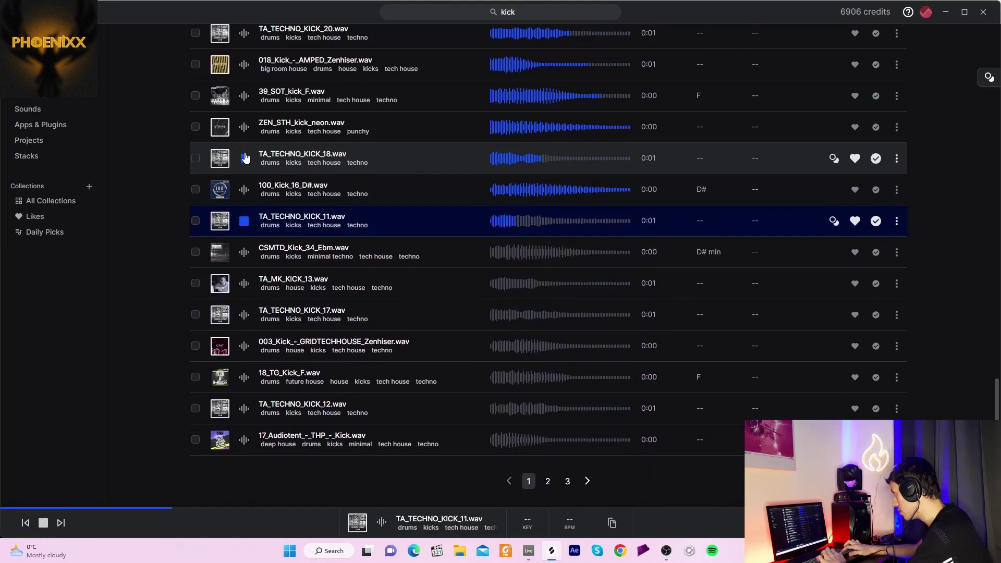
key("Up")
key("Down")
key("Down")
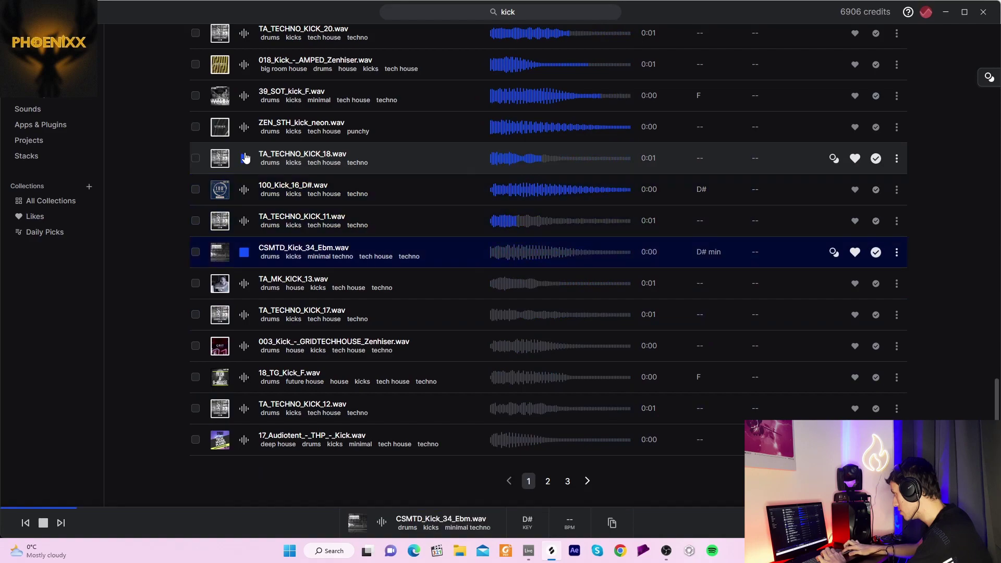
key("Down")
key("Down")
key("Down")
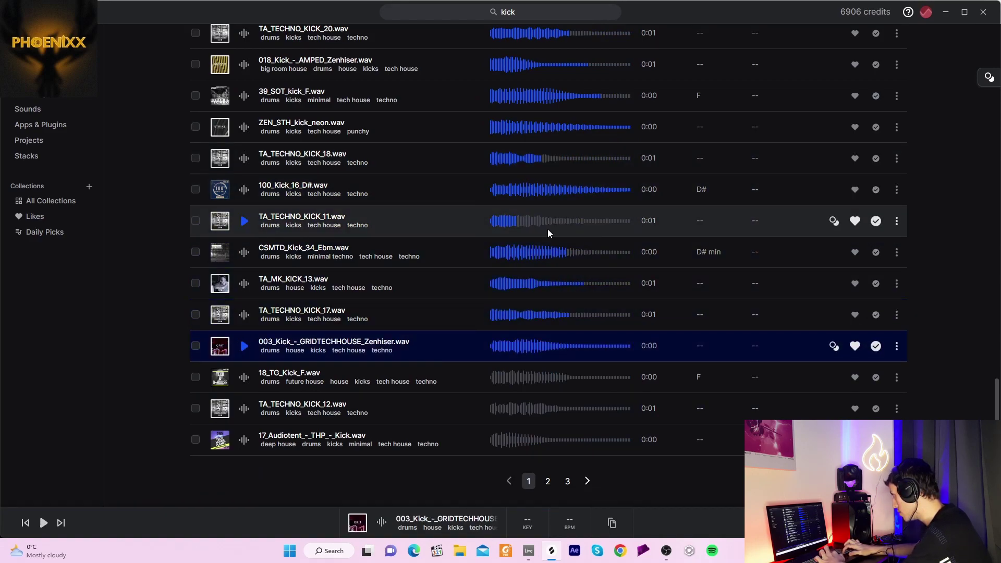
left_click(897, 347)
left_click(845, 366)
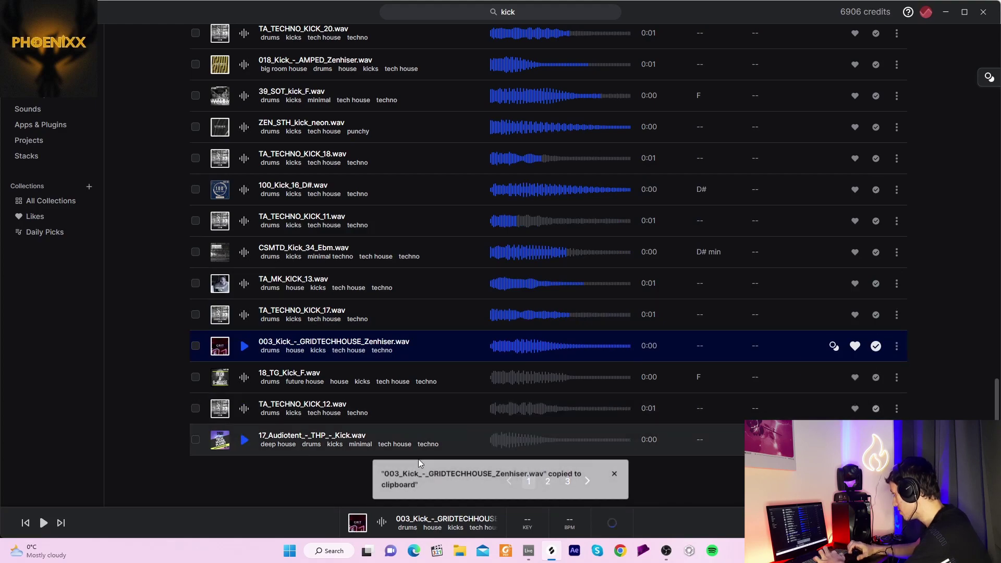
Paste the GRIDTECHHOUSE kick at the start of the 1 Audio track and zoom in on the first bars
left_click(526, 552)
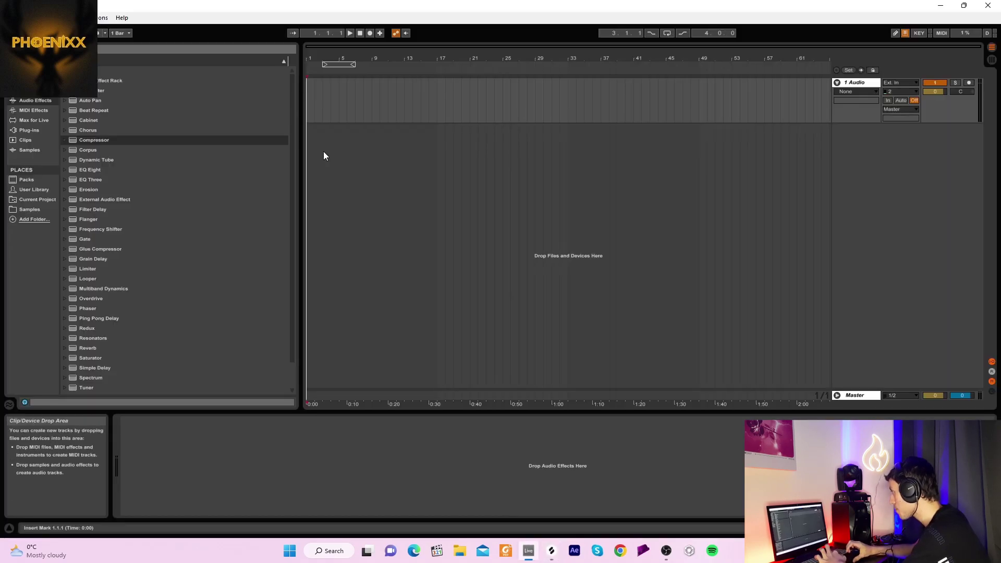
right_click(306, 92)
left_click(319, 97)
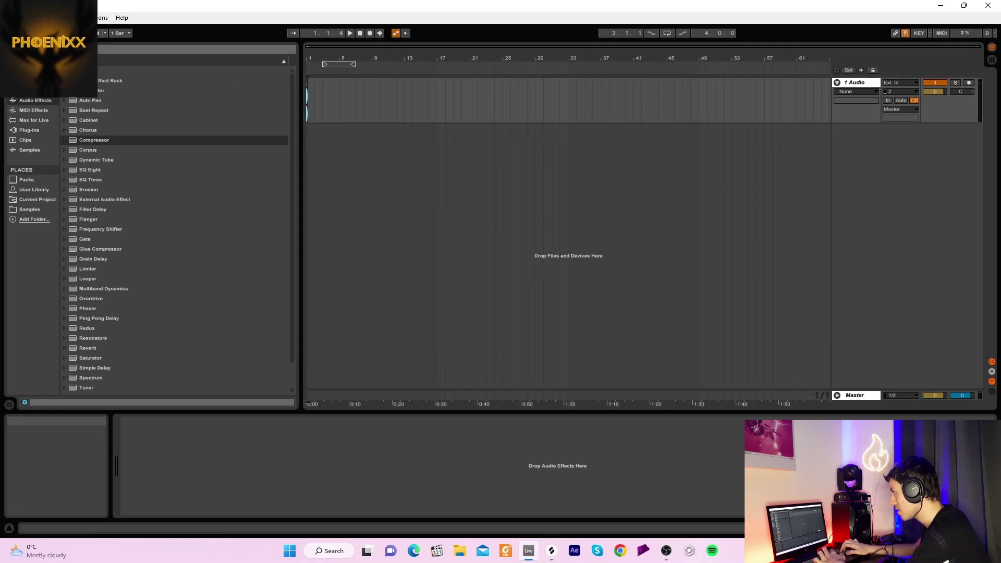
left_click_drag(306, 59, 621, 95)
Show clip fades and duplicate the kick into eight back-to-back copies over two bars, then play
left_click(855, 92)
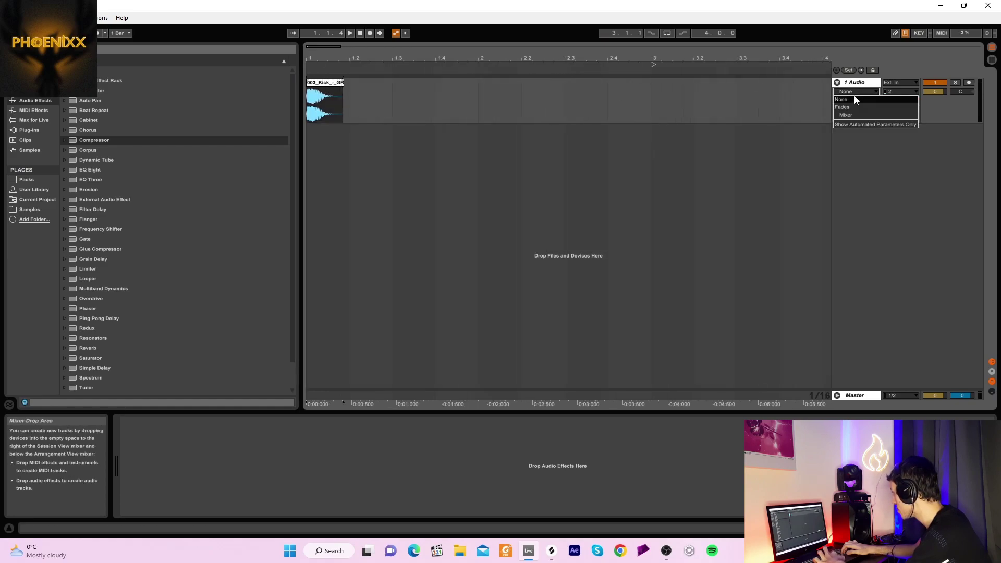
left_click(850, 105)
left_click(326, 104)
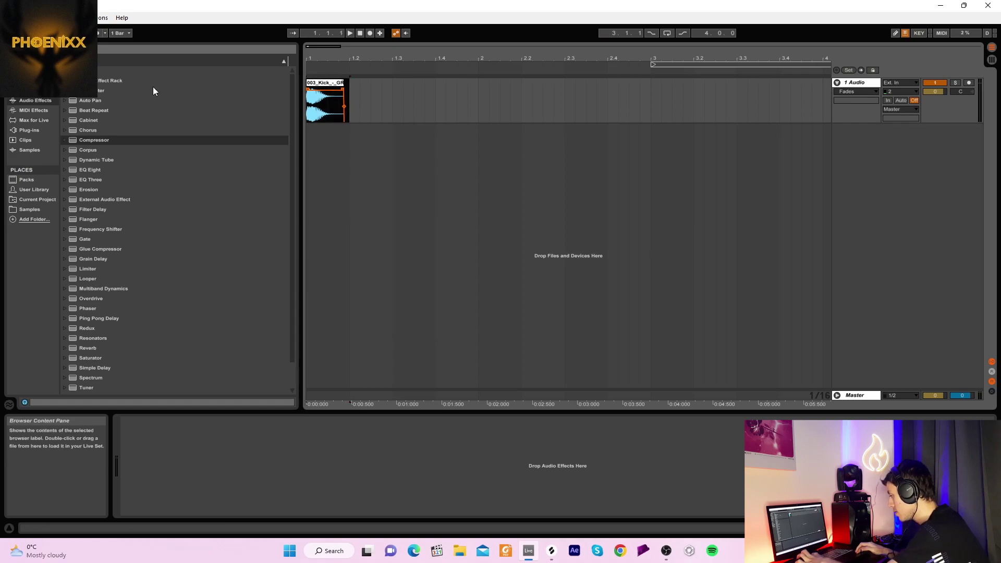
key("ctrl+d")
key("ctrl+d")
key("ctrl+d")
key("ctrl+d")
key("ctrl+d")
key("ctrl+d")
key("ctrl+d")
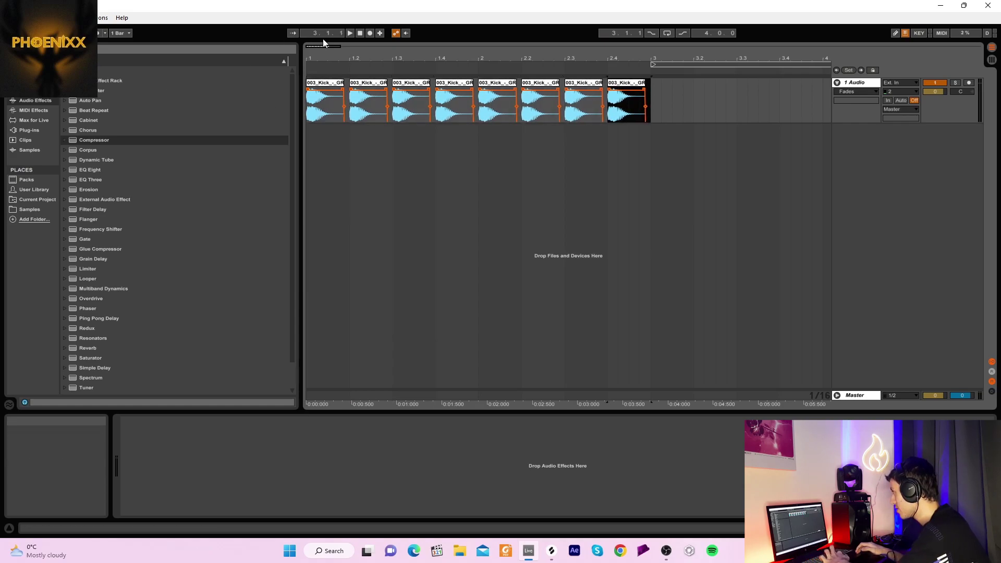
key("space")
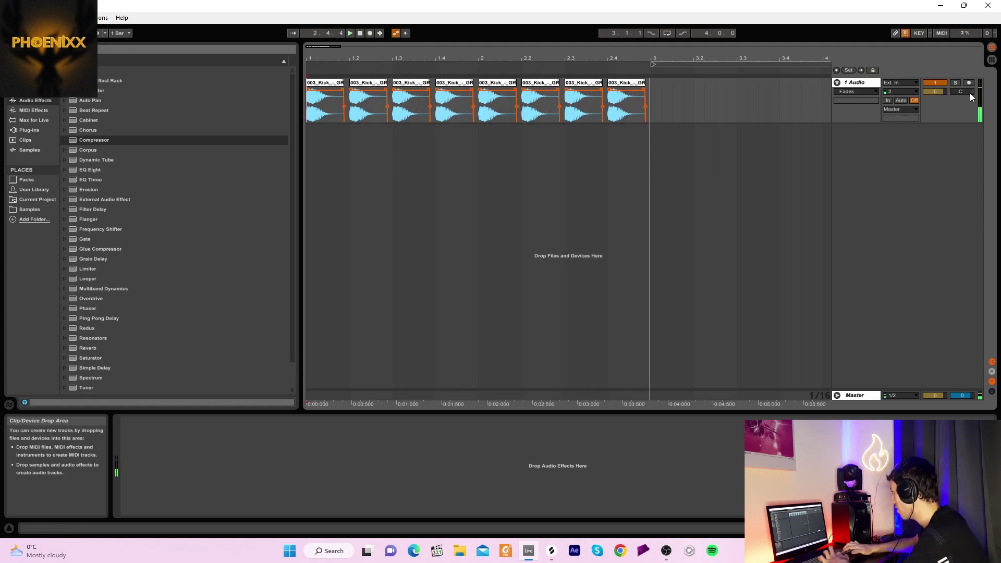
Lower the kick track volume to about -5.2 dB and load LoudMax64 onto it
left_click_drag(931, 89, 932, 100)
left_click(26, 131)
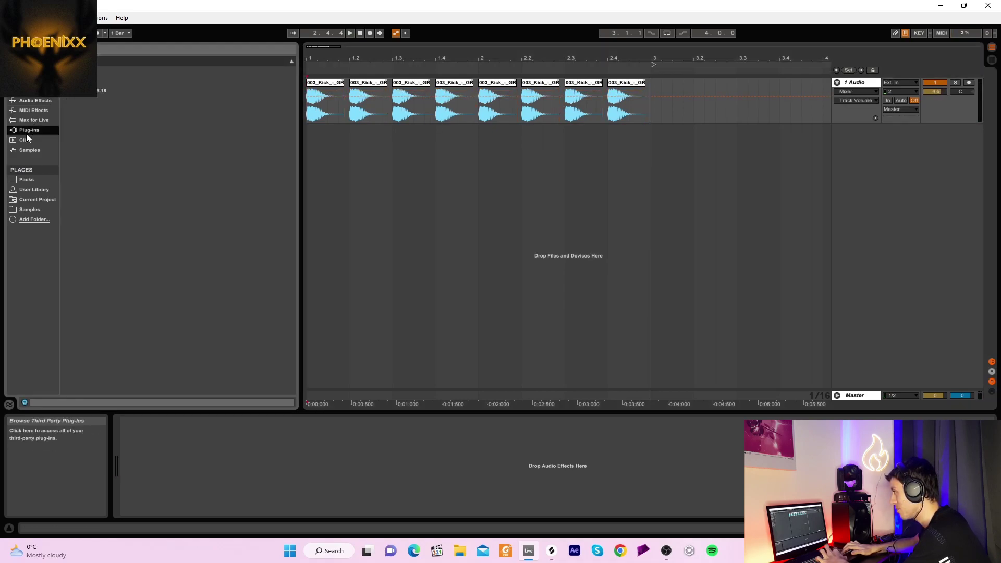
left_click(63, 90)
left_click(65, 90)
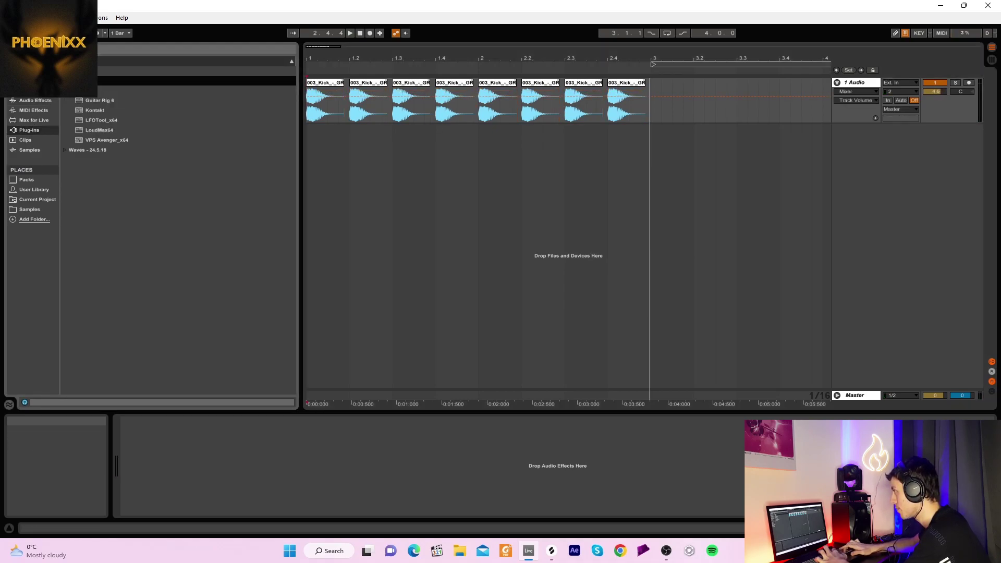
left_click_drag(93, 129, 220, 254)
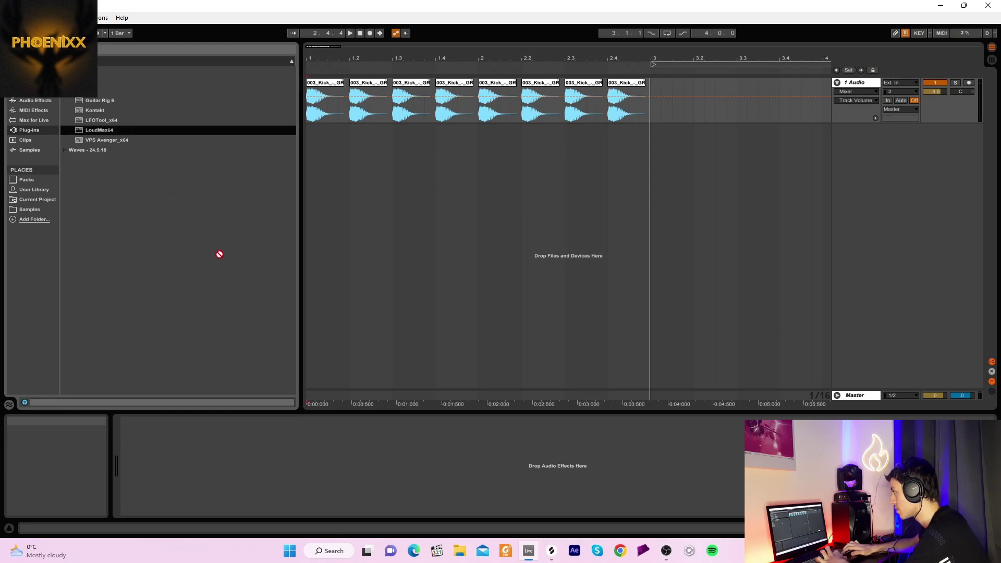
left_click_drag(334, 396, 334, 459)
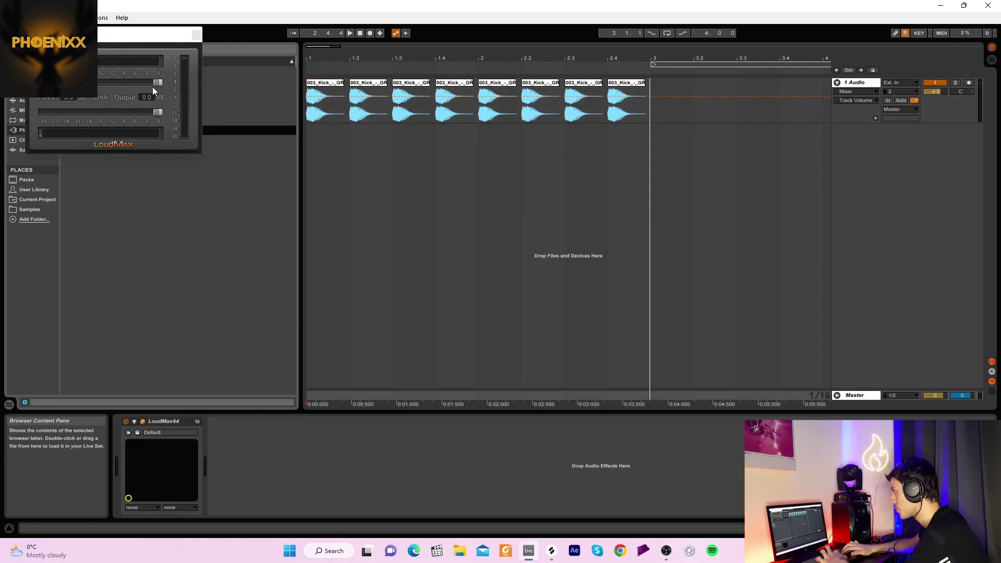
scroll(158, 82, "down", 5)
left_click(197, 36)
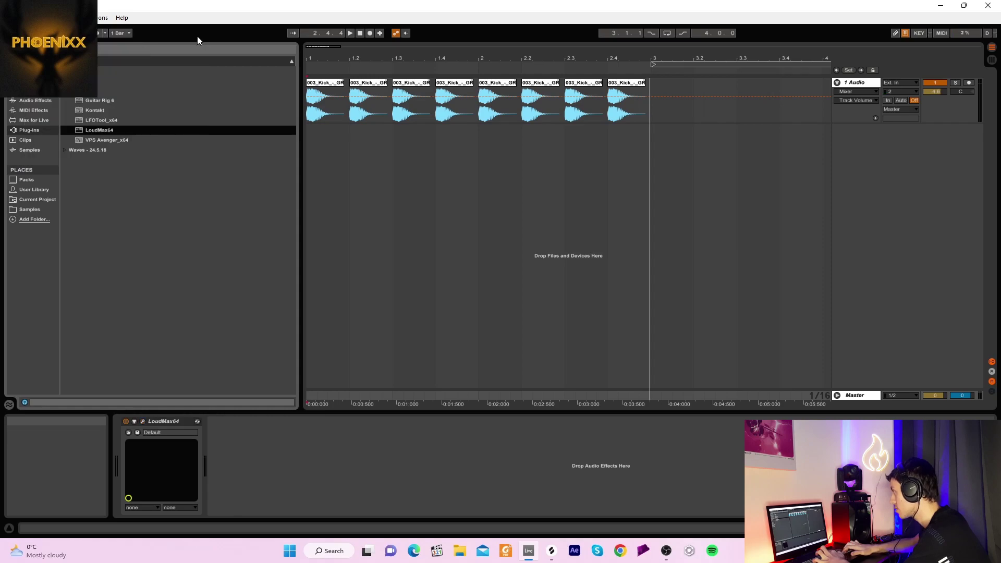
Switch to the Session mixer with enlarged faders and briefly play the kick
left_click(991, 62)
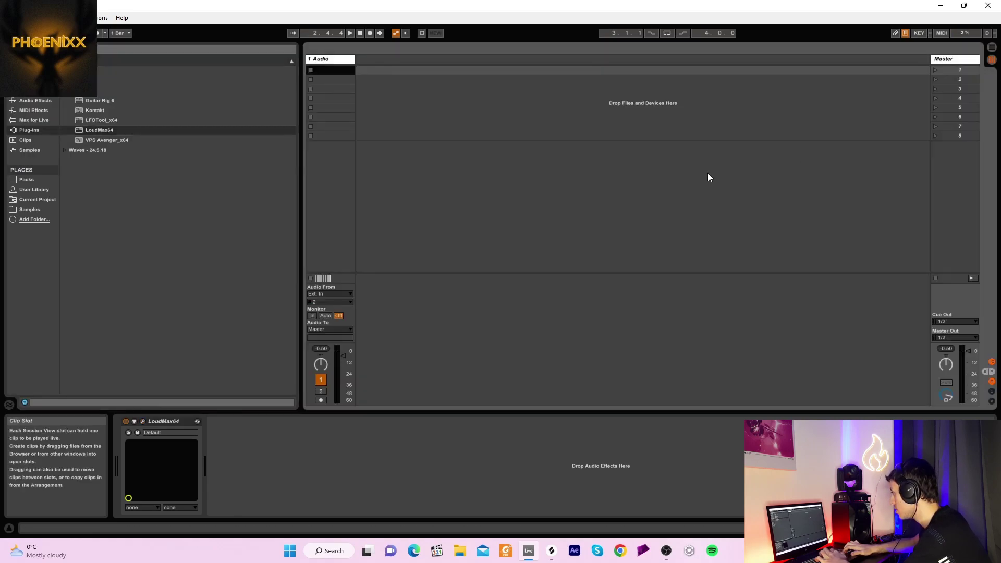
left_click_drag(940, 342, 934, 258)
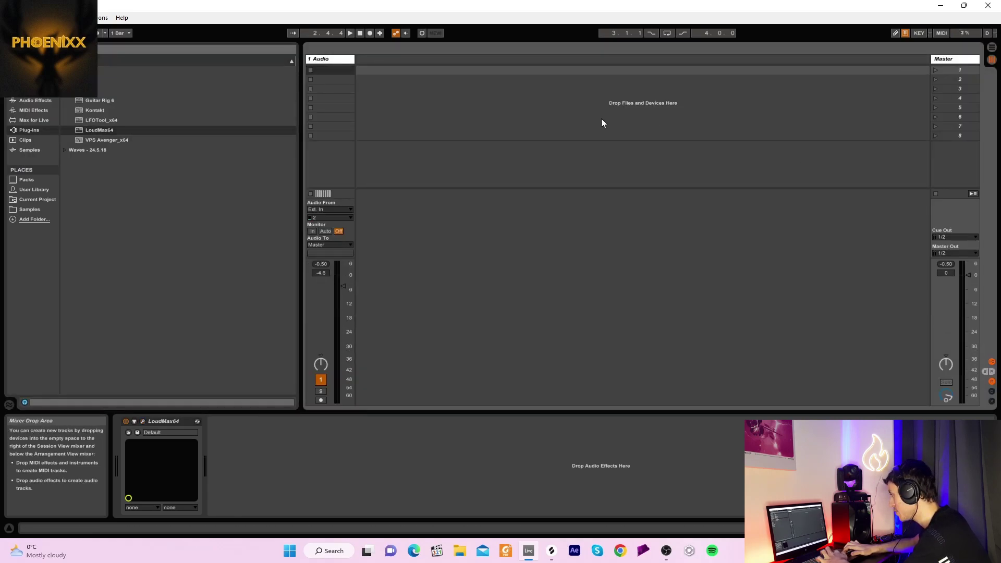
key("space")
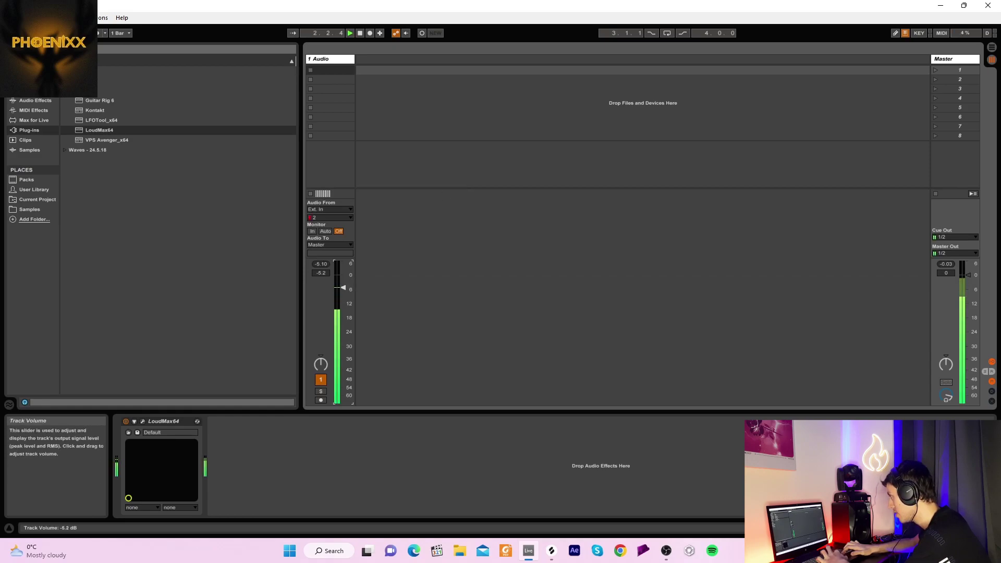
key("space")
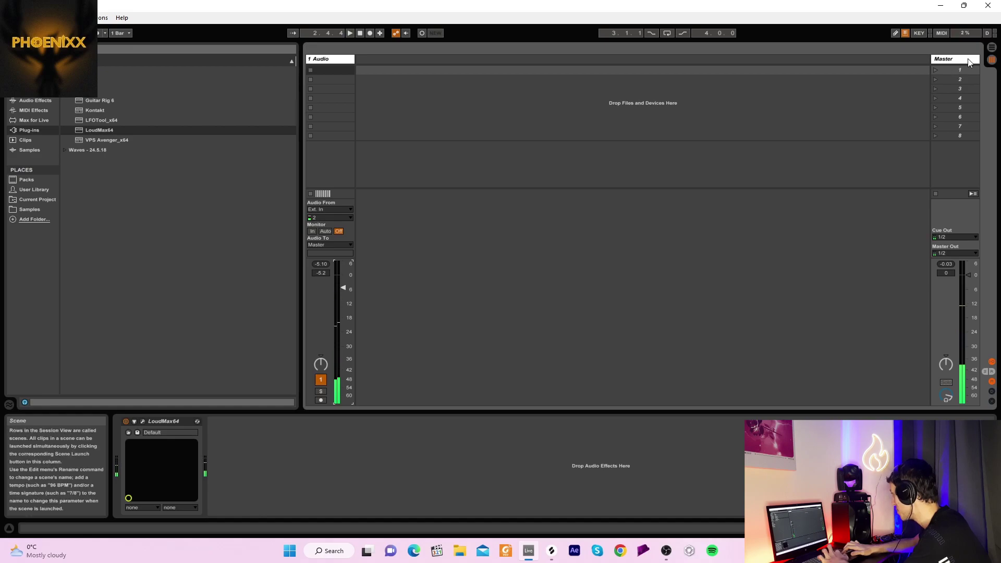
Search Splice for clap samples and audition the first results
left_click(992, 53)
left_click(551, 551)
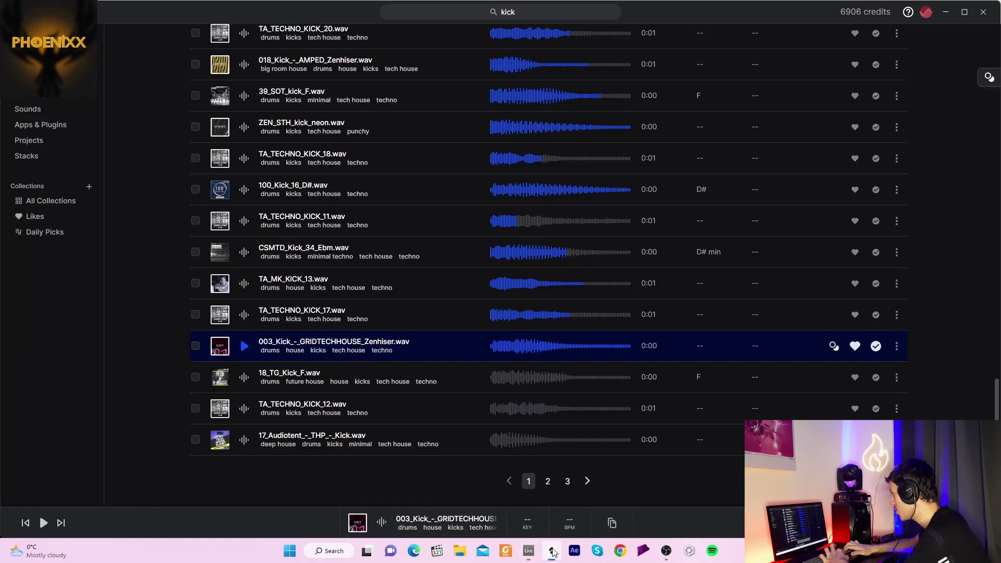
left_click(521, 13)
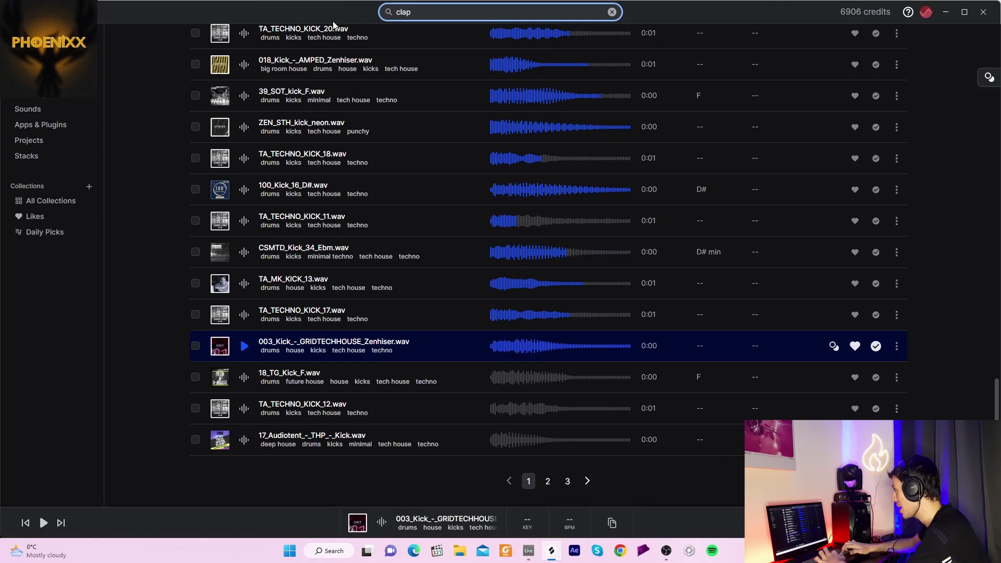
key("Return")
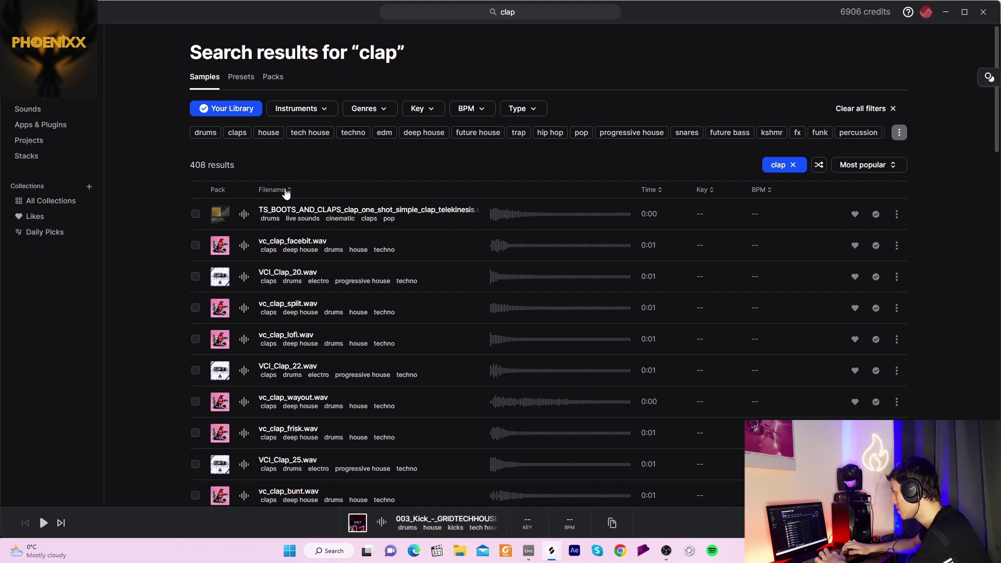
left_click(244, 214)
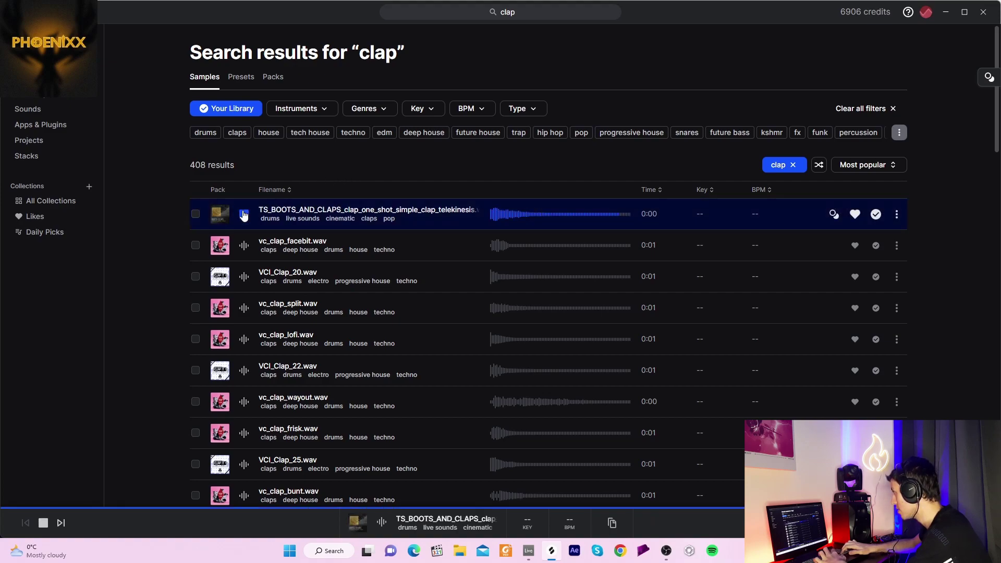
key("Down")
key("Down")
key("Down")
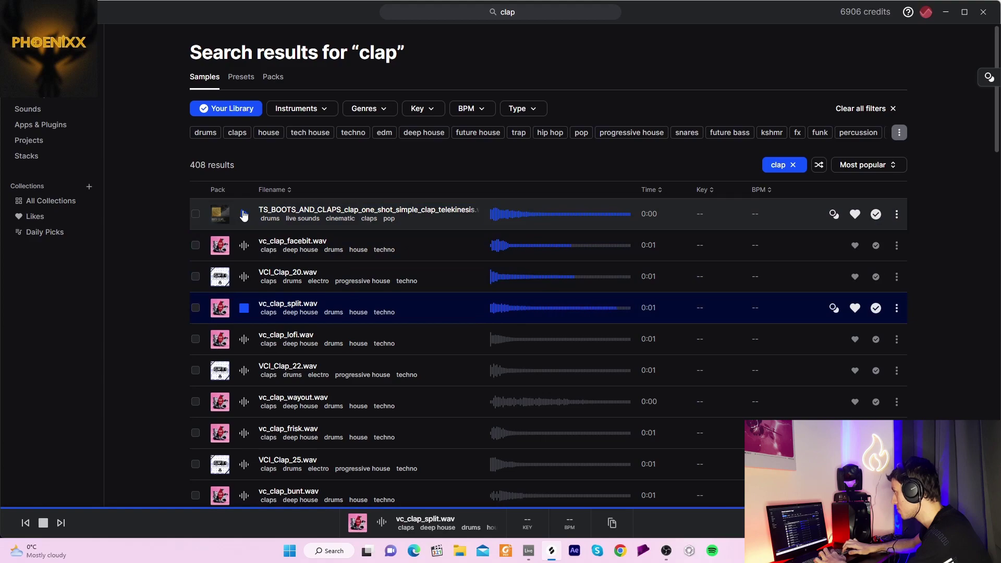
Filter the clap results to tech house and audition several claps
left_click(310, 133)
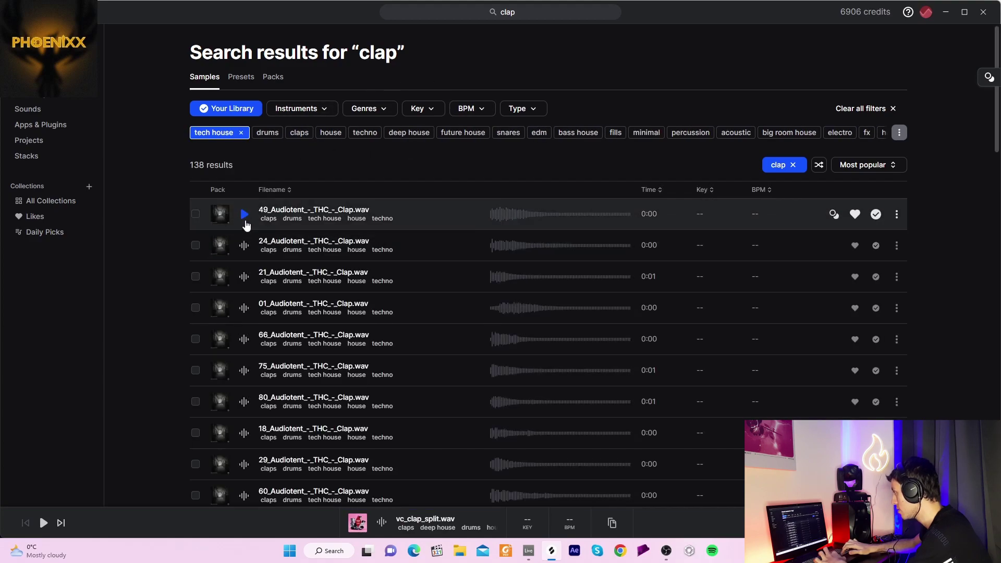
left_click(245, 222)
key("Down")
key("Down")
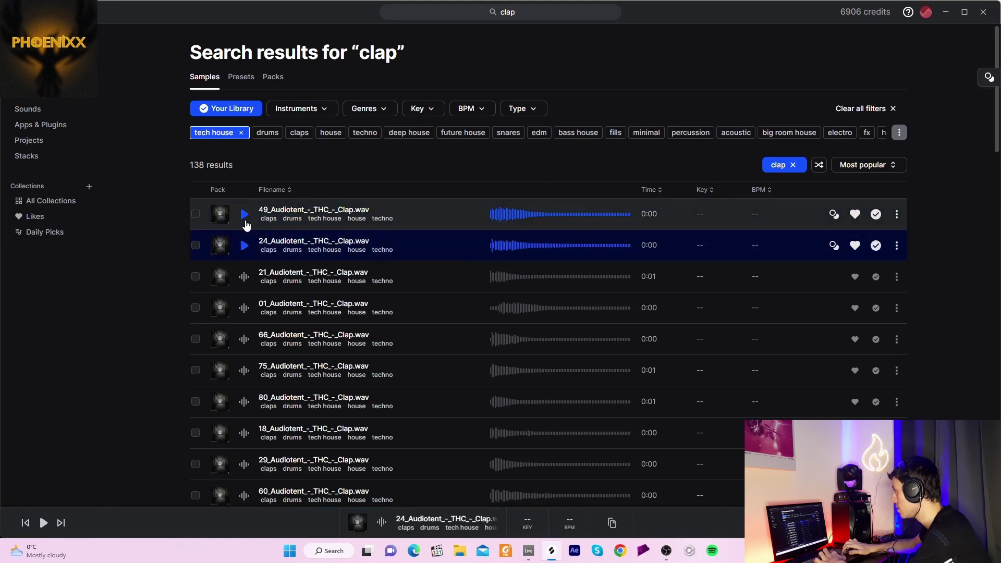
key("Down")
key("Down")
key("Down")
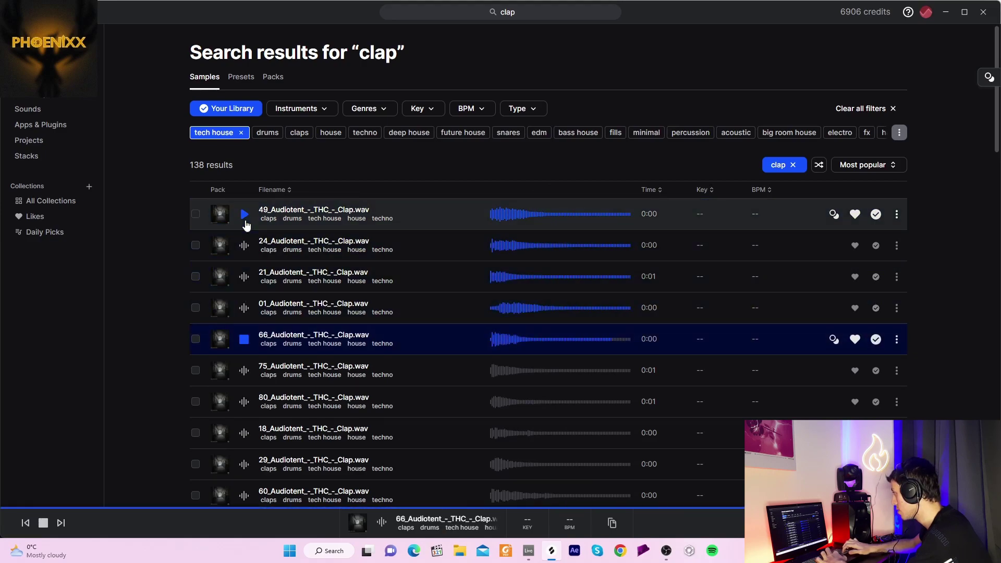
Widen the search to all of Splice, audition more claps, and pick 09_THT_Clap.wav
left_click(223, 110)
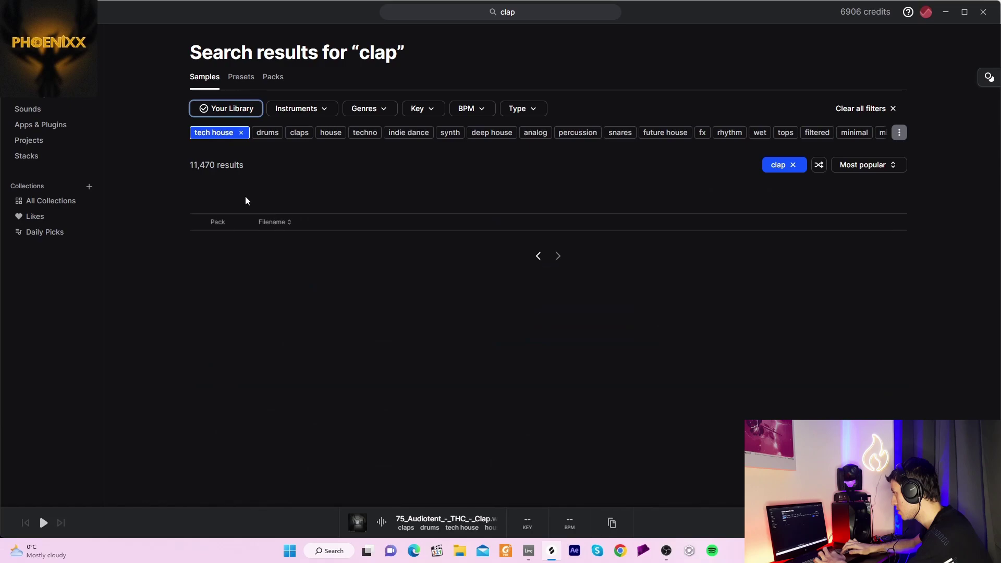
left_click(245, 215)
key("Down")
key("Up")
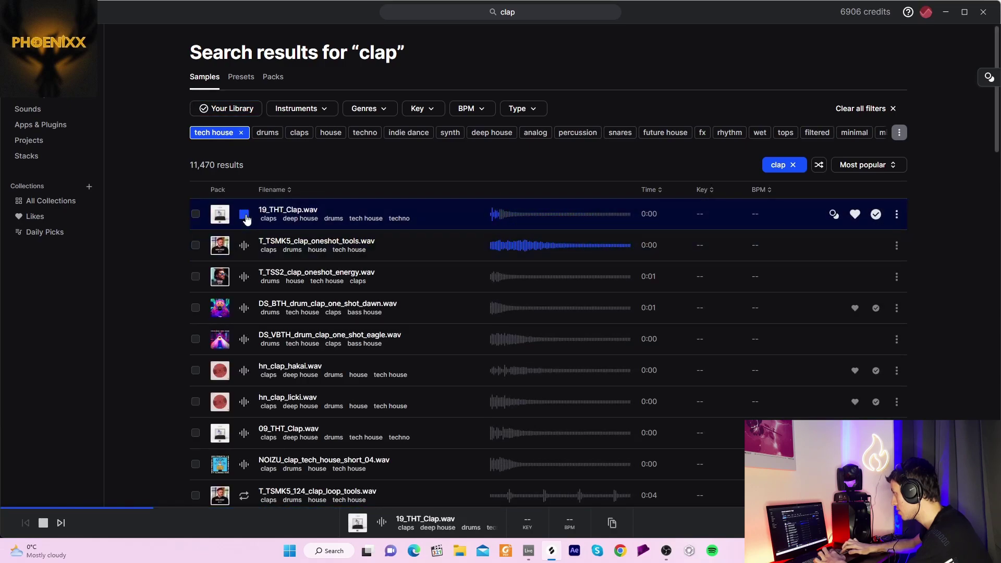
key("Down")
key("Down")
key("Down")
key("Down")
key("Down")
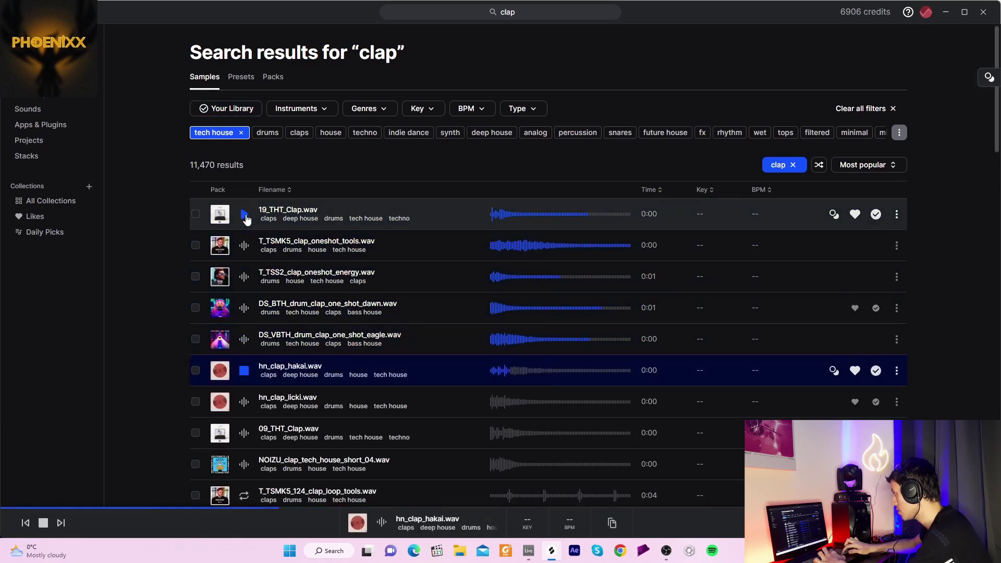
key("Down")
key("Down")
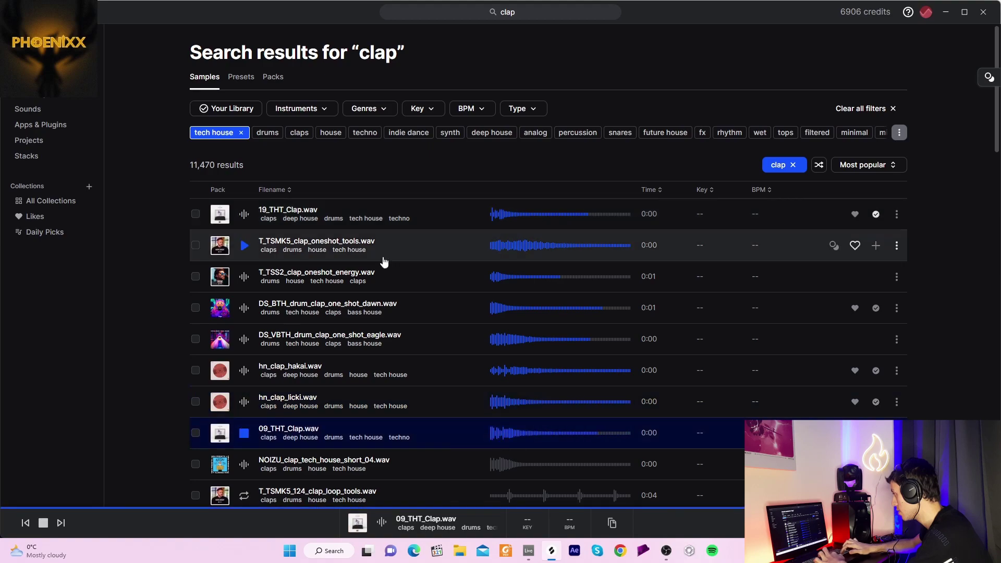
left_click(897, 433)
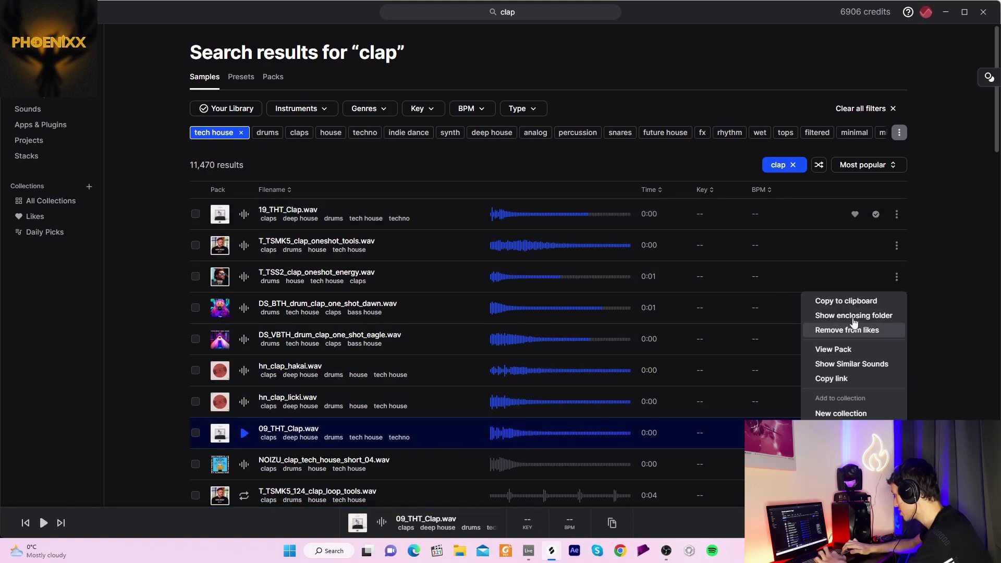
Copy 09_THT_Clap.wav and insert a new audio track in Ableton Live
left_click(835, 298)
left_click(528, 551)
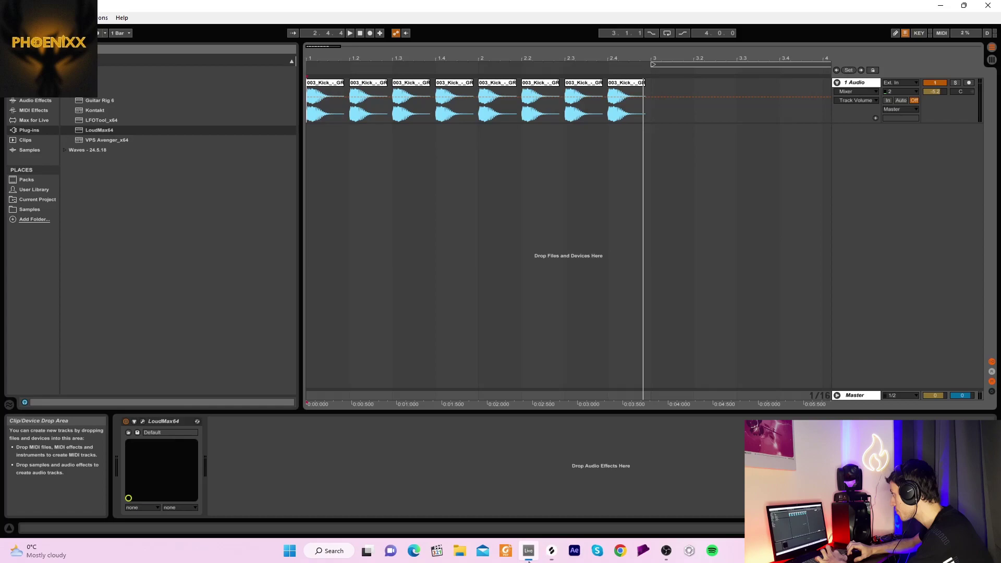
right_click(864, 164)
left_click(887, 167)
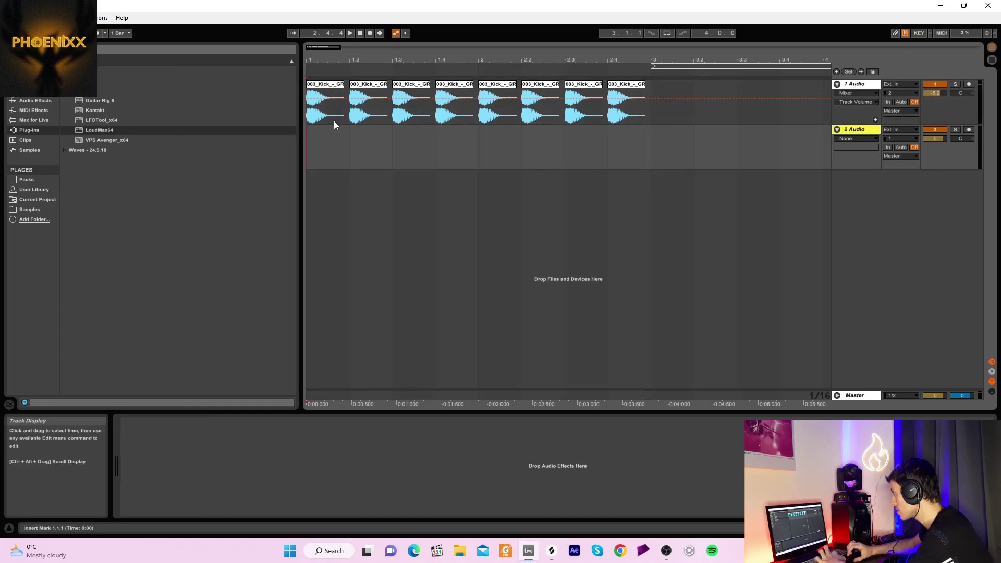
Paste the clap at 1.2, duplicate it onto beats 2 and 4, lower the track to -8.4 dB, and play
right_click(348, 148)
left_click(375, 157)
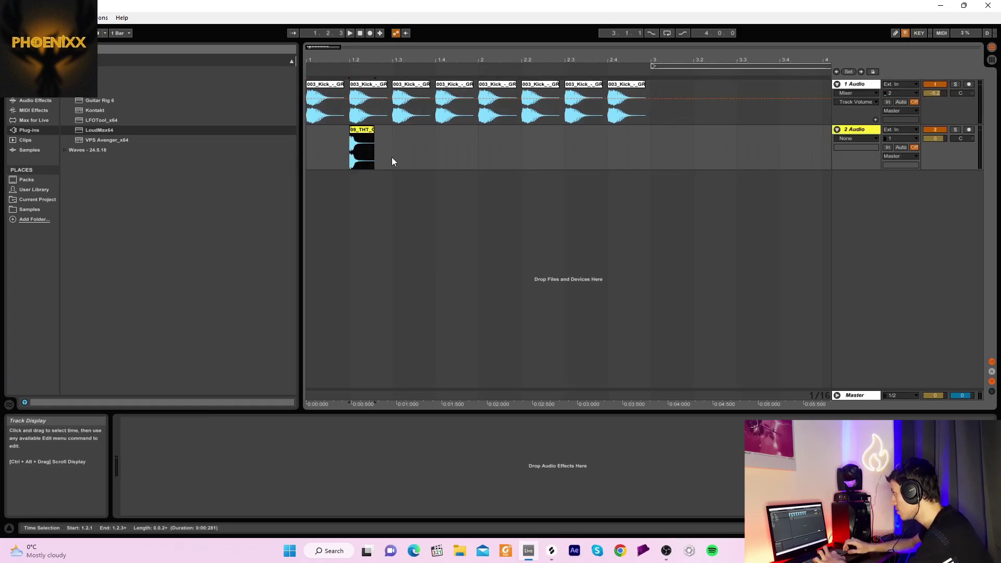
key("ctrl+d")
key("ctrl+d")
key("ctrl+d")
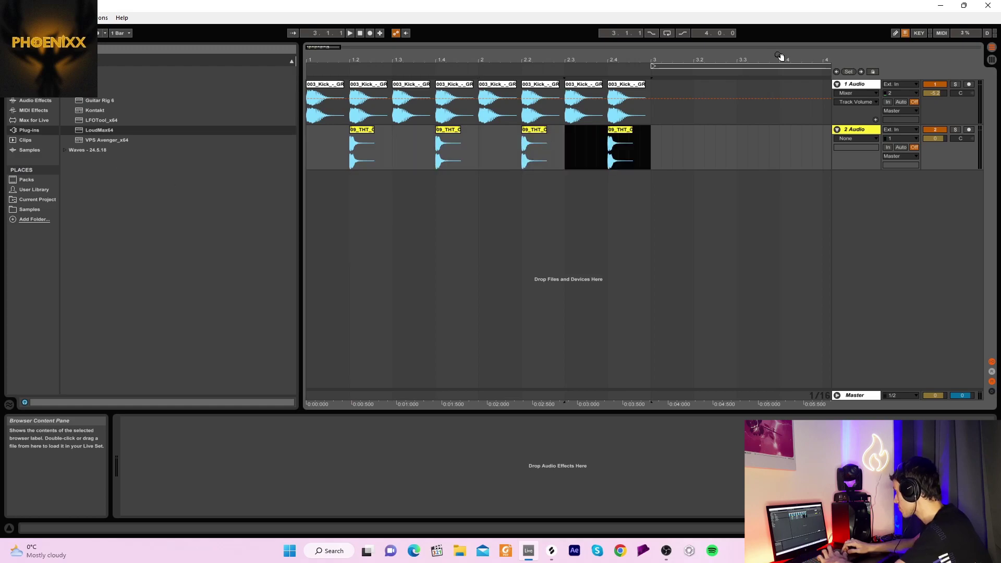
left_click_drag(932, 138, 932, 139)
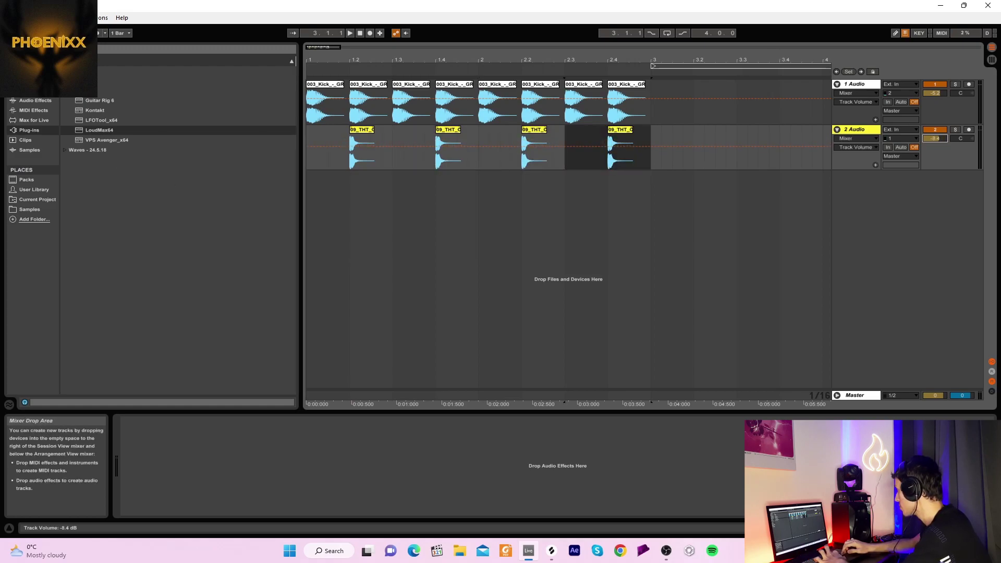
left_click(350, 33)
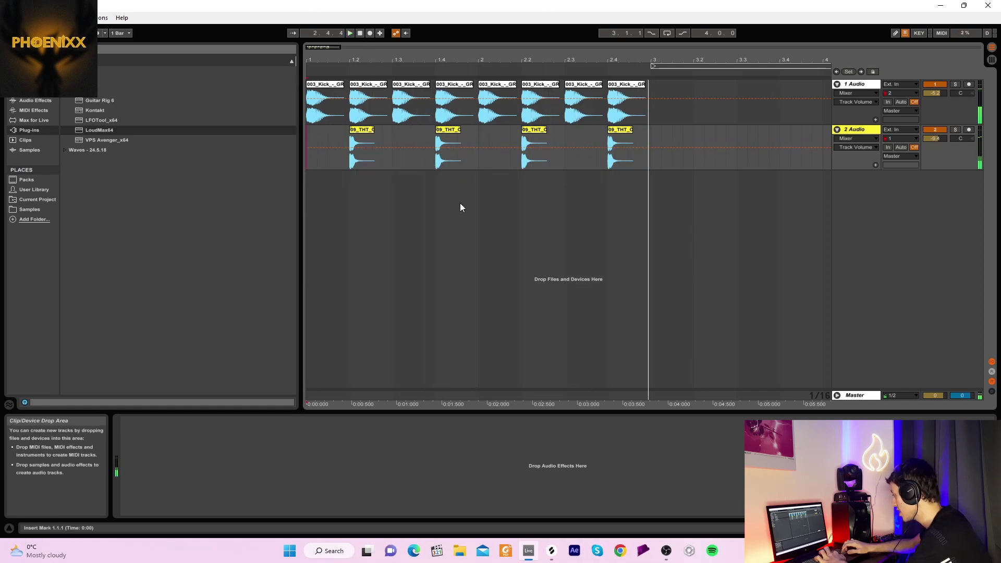
Search Splice for 'hat' and filter the results to tech house
left_click(554, 551)
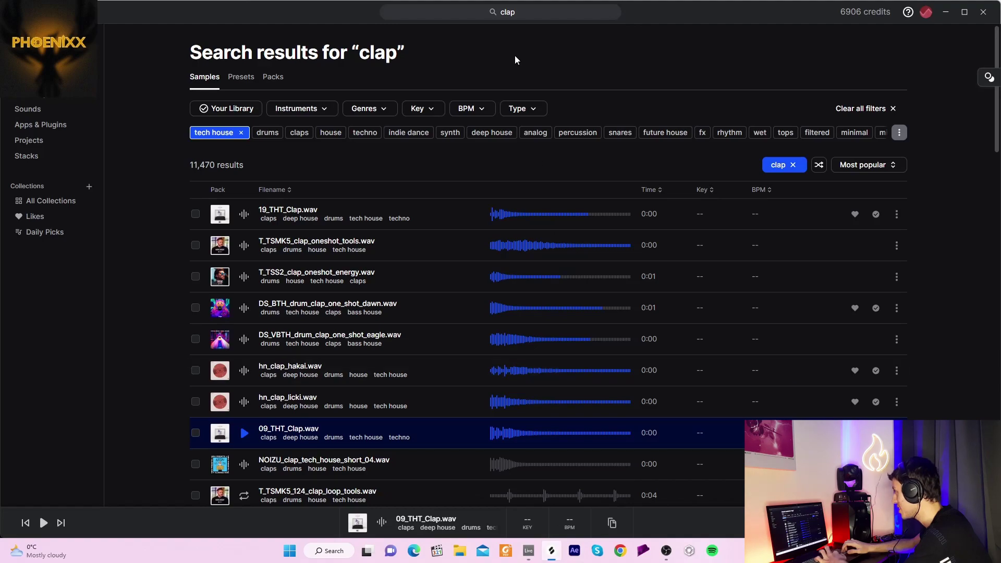
left_click(529, 9)
type("ha")
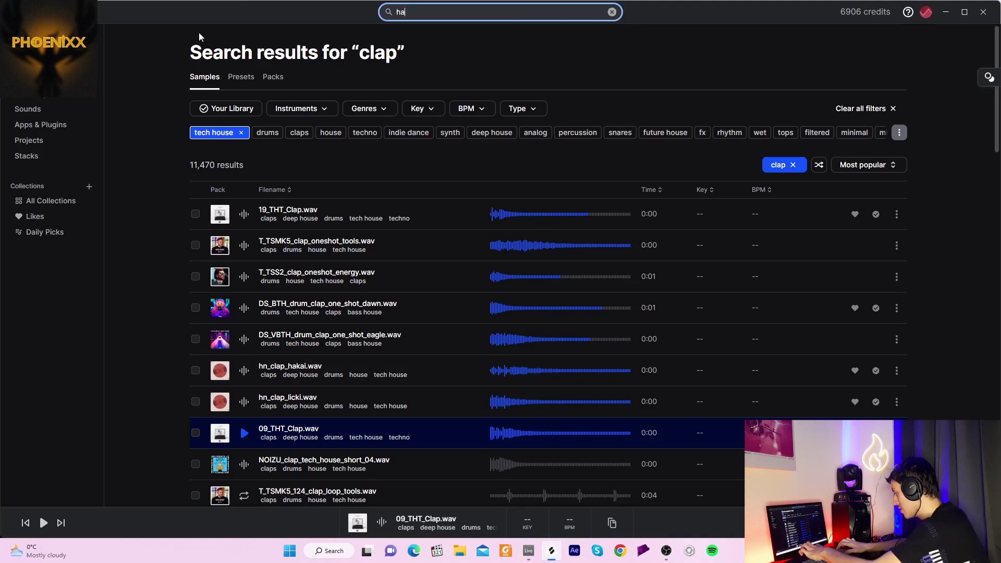
type("t")
key("Return")
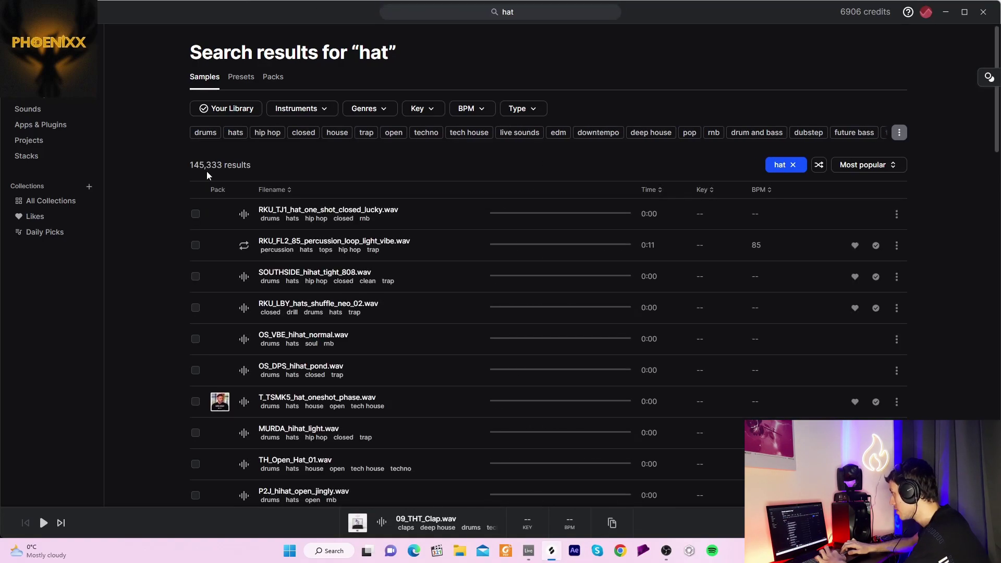
left_click(241, 215)
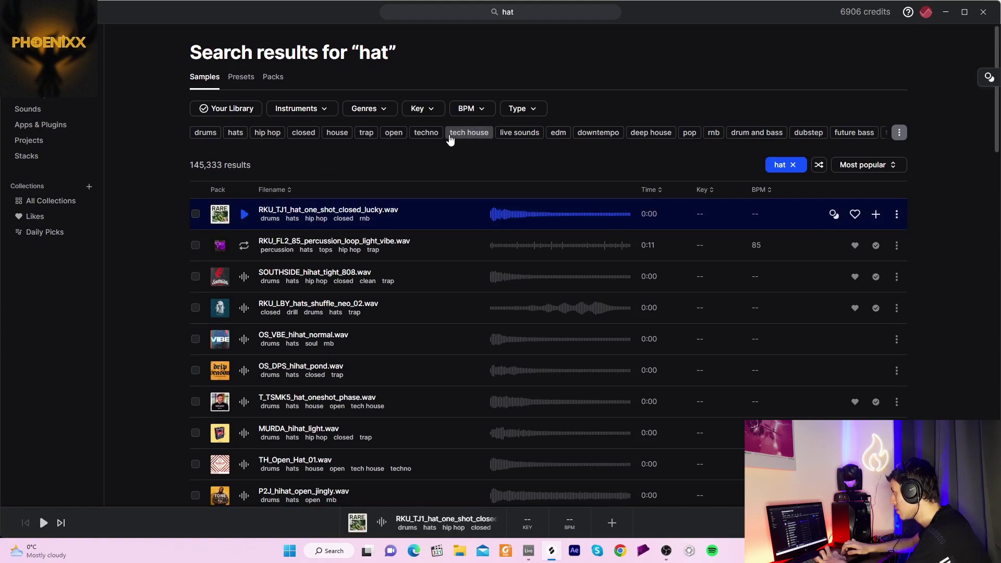
left_click(469, 132)
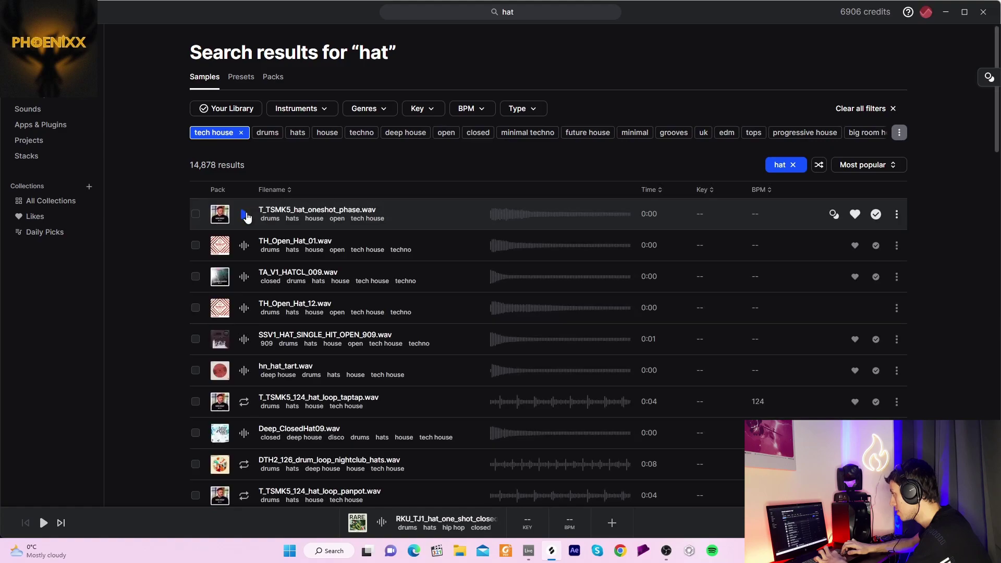
Audition the tech house hats and copy SSV1_HAT_SINGLE_HIT_OPEN_909.wav to the clipboard
left_click(248, 216)
key("Down")
key("Down")
key("Down")
key("Down")
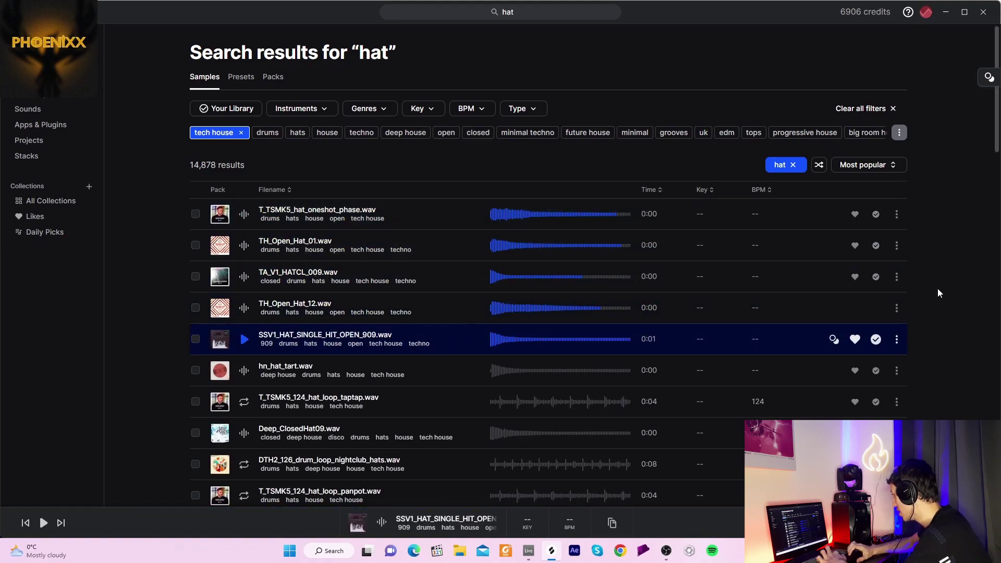
left_click(897, 340)
left_click(887, 360)
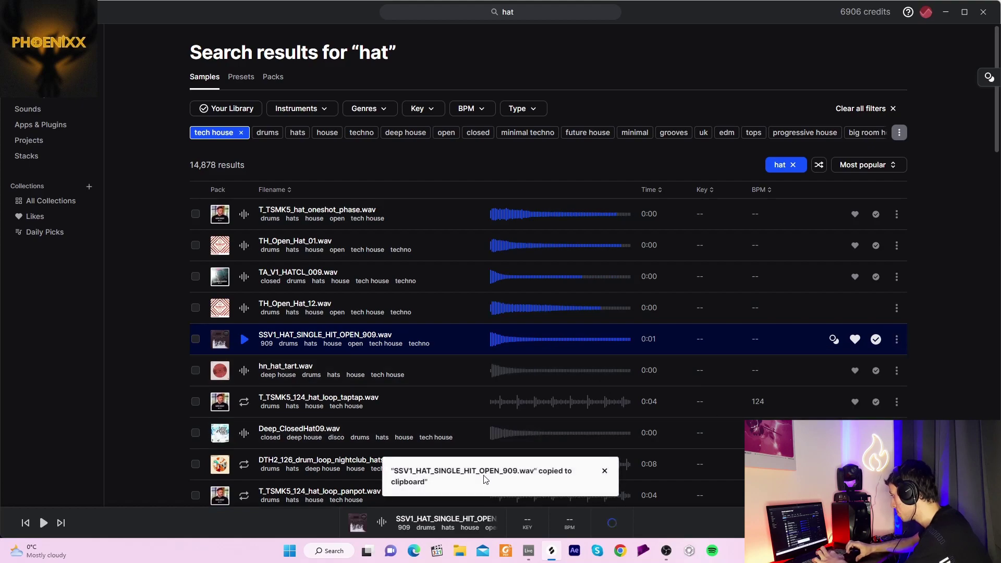
left_click(528, 551)
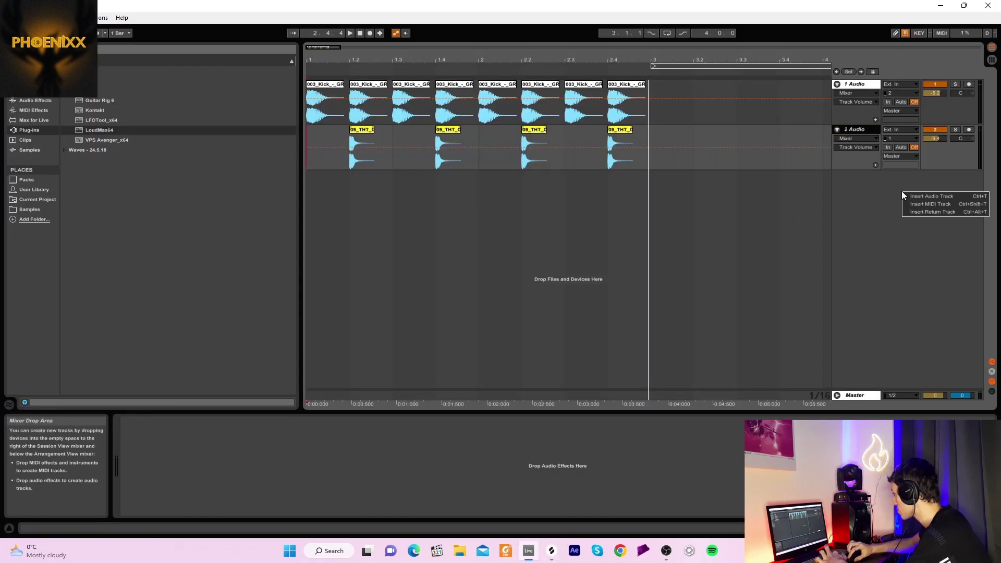
Add a third audio track, paste the open hat at 1.1.3, and delete its long tail
key("ctrl+t")
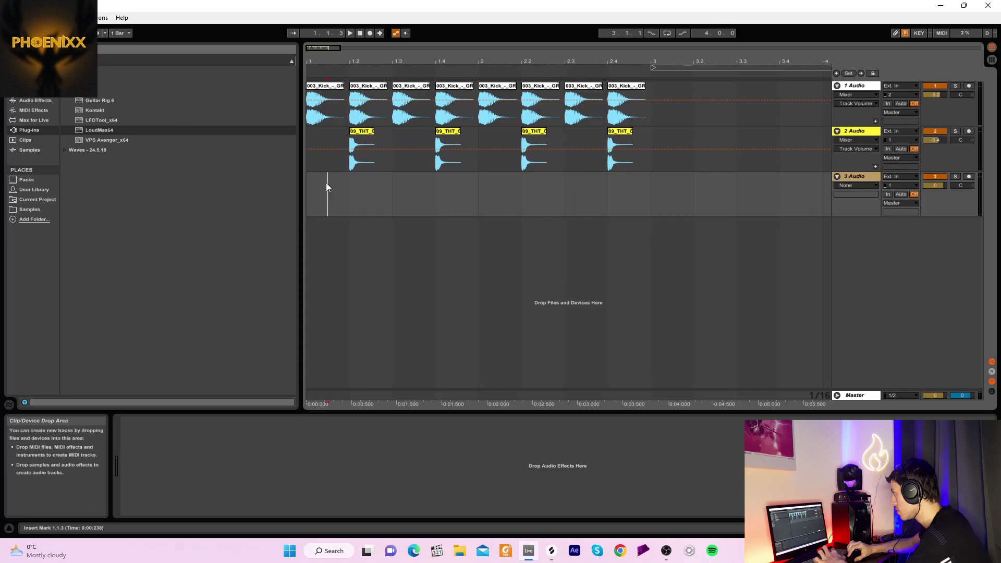
right_click(327, 183)
left_click(370, 197)
left_click_drag(425, 205, 358, 213)
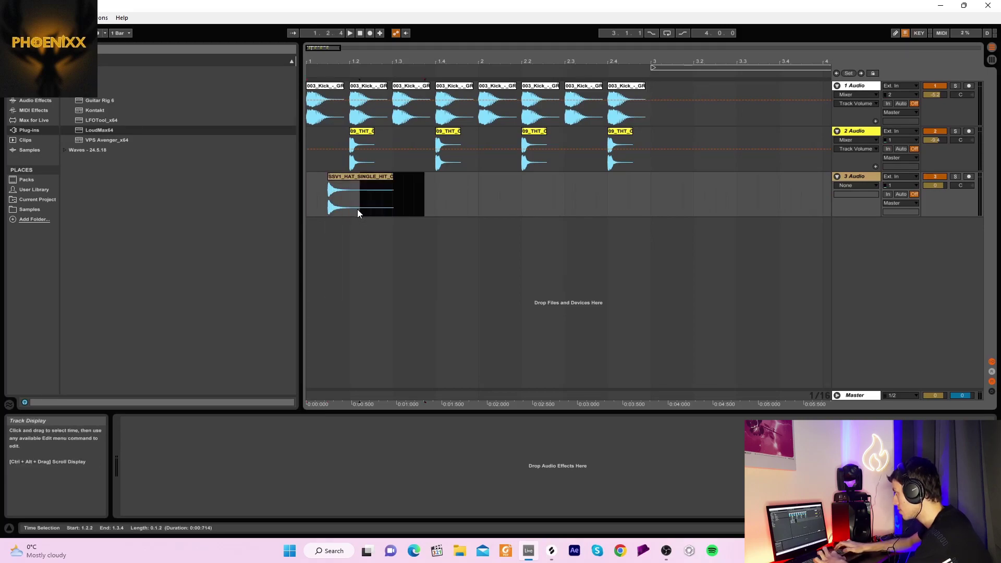
key("Delete")
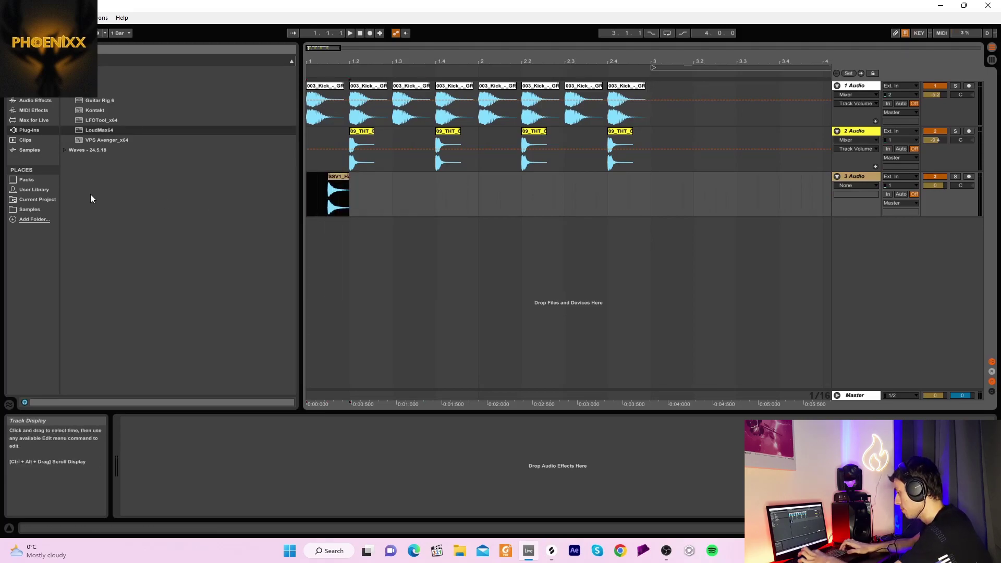
Repeat the short hat on every off-beat, lower track 3 to -4.3 dB, and play from the start
key("ctrl+d")
key("ctrl+d")
key("ctrl+d")
key("ctrl+d")
key("ctrl+d")
key("ctrl+d")
key("ctrl+d")
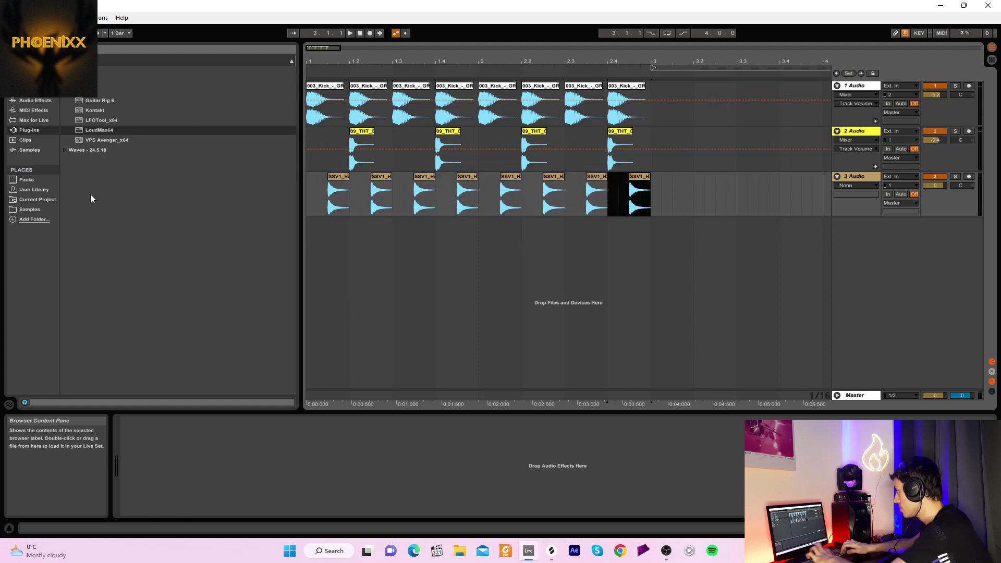
left_click_drag(935, 185, 935, 194)
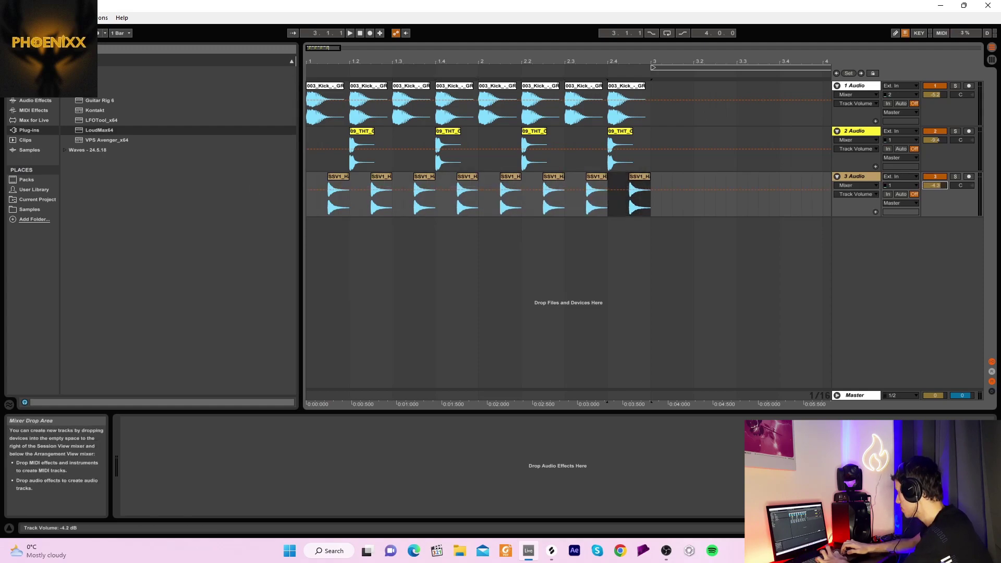
key("Home")
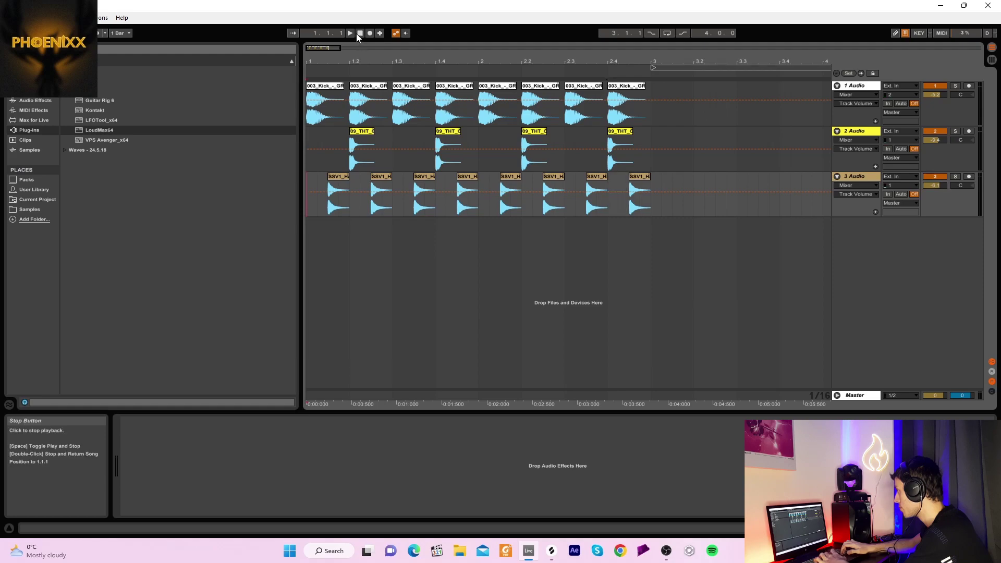
key("space")
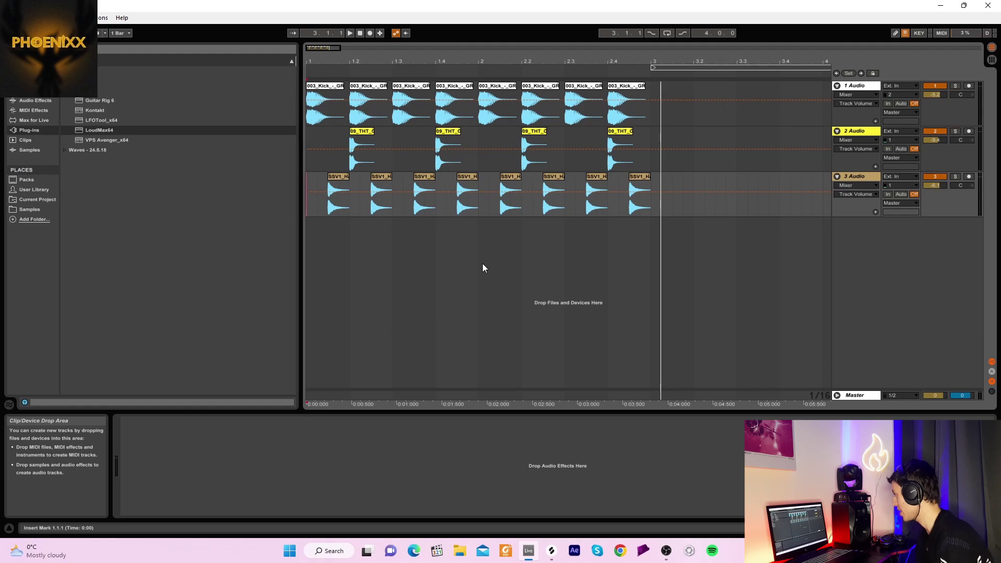
Enable warping on the first hat clip and select its transient envelope setting
double_click(337, 176)
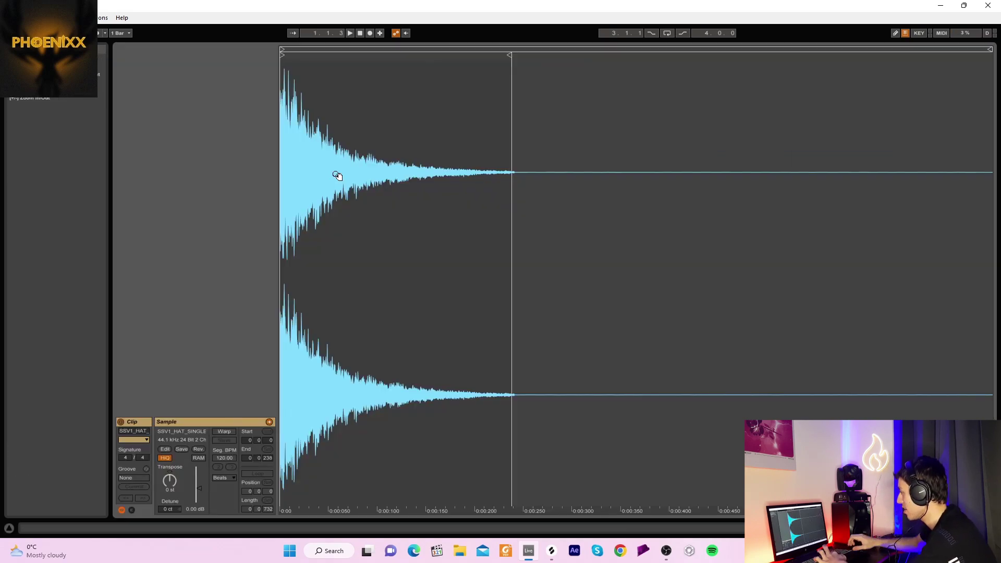
left_click(221, 431)
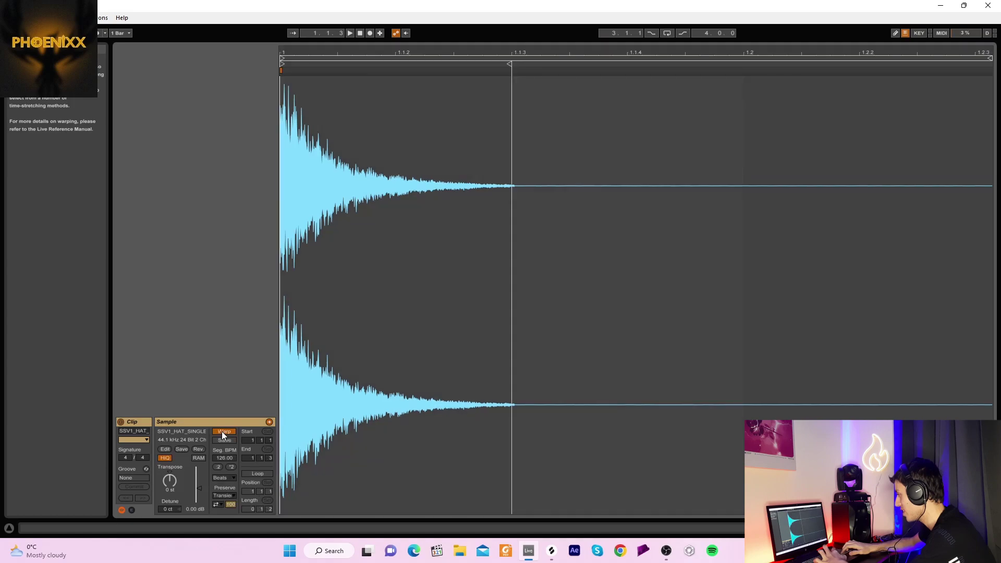
left_click(222, 496)
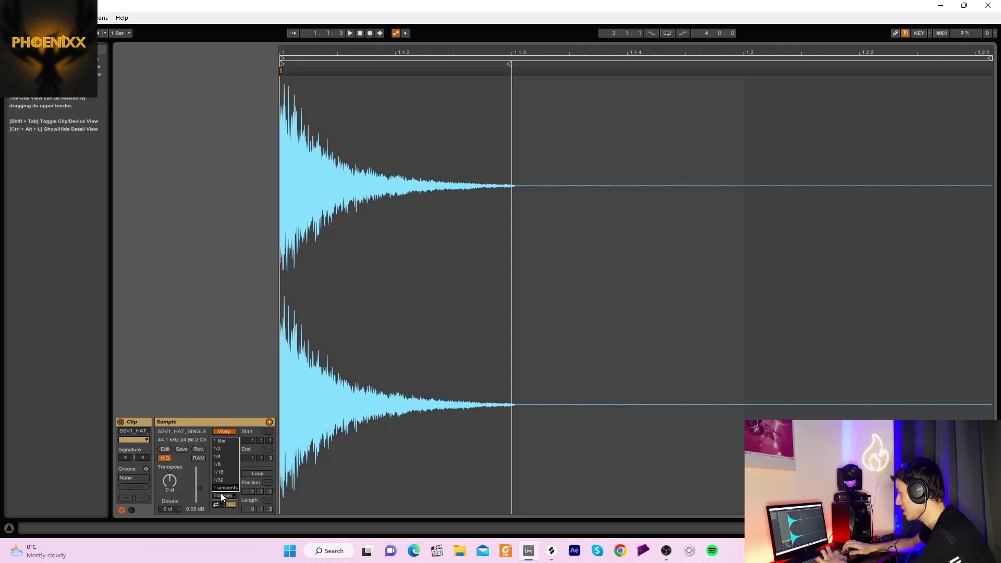
left_click(217, 505)
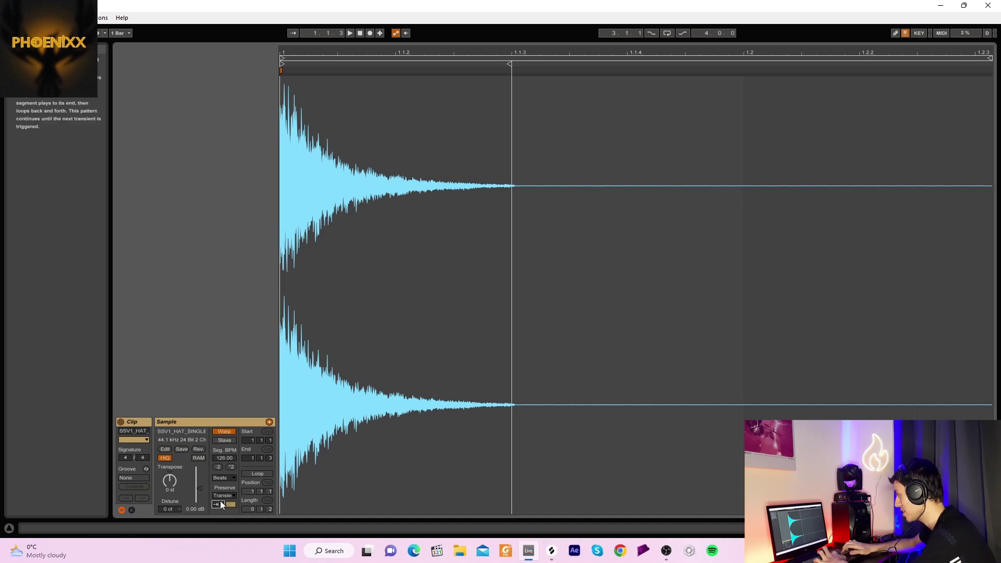
left_click(230, 505)
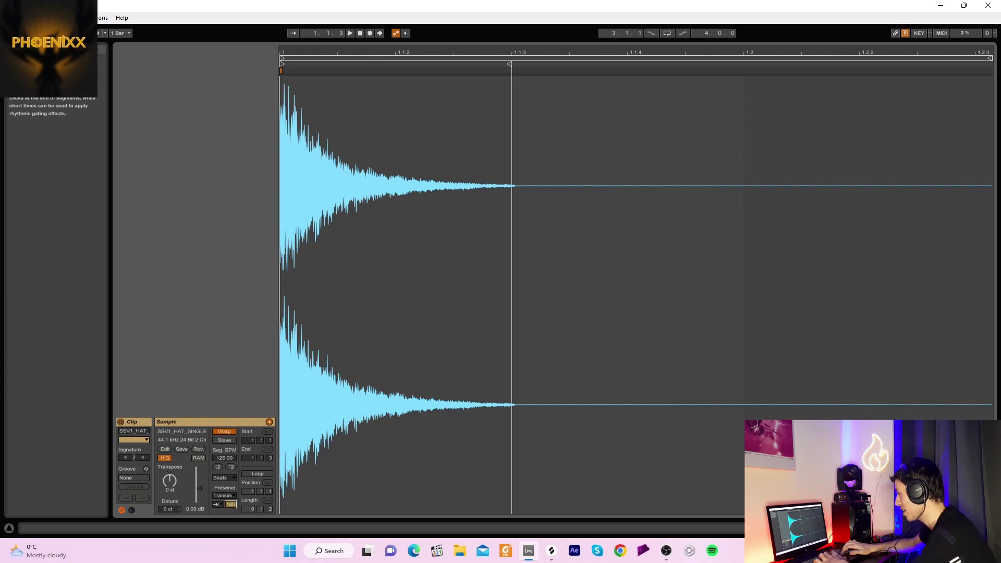
Audition the hat, shorten its transient envelope decay, and select the hat clips on track 3
key("space")
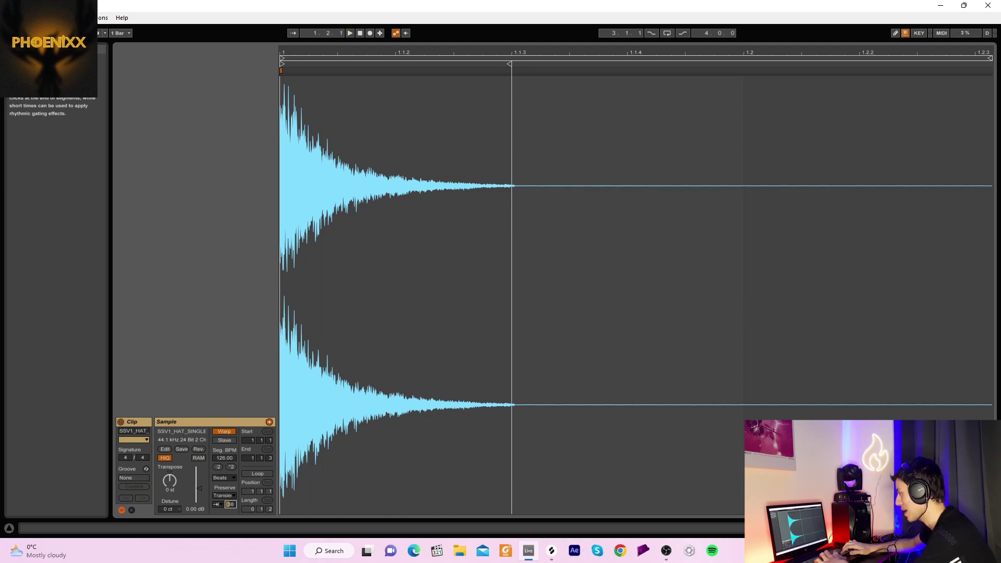
mouse_move(230, 504)
left_mouse_down()
mouse_move(230, 485)
mouse_move(230, 508)
left_mouse_up()
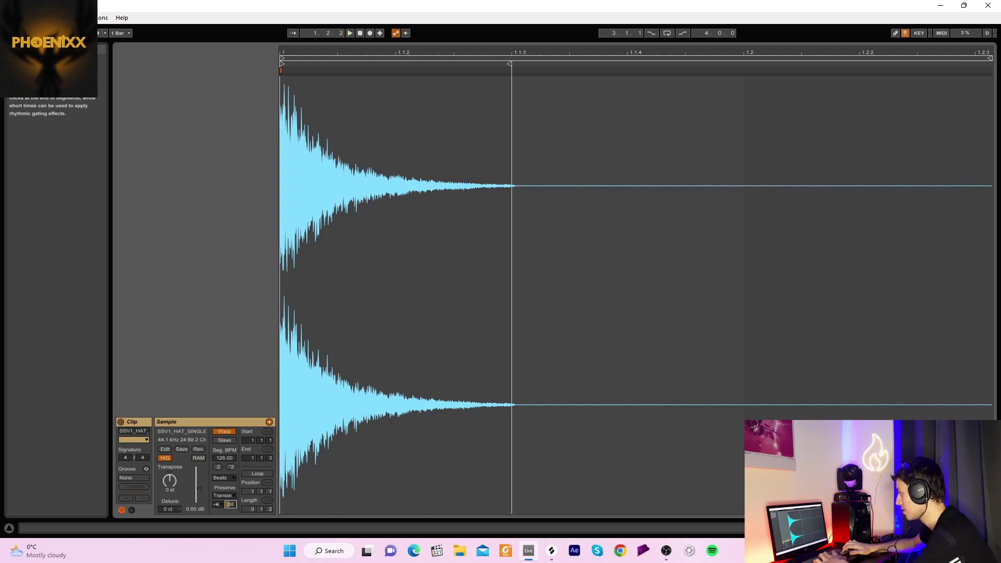
left_click(230, 505)
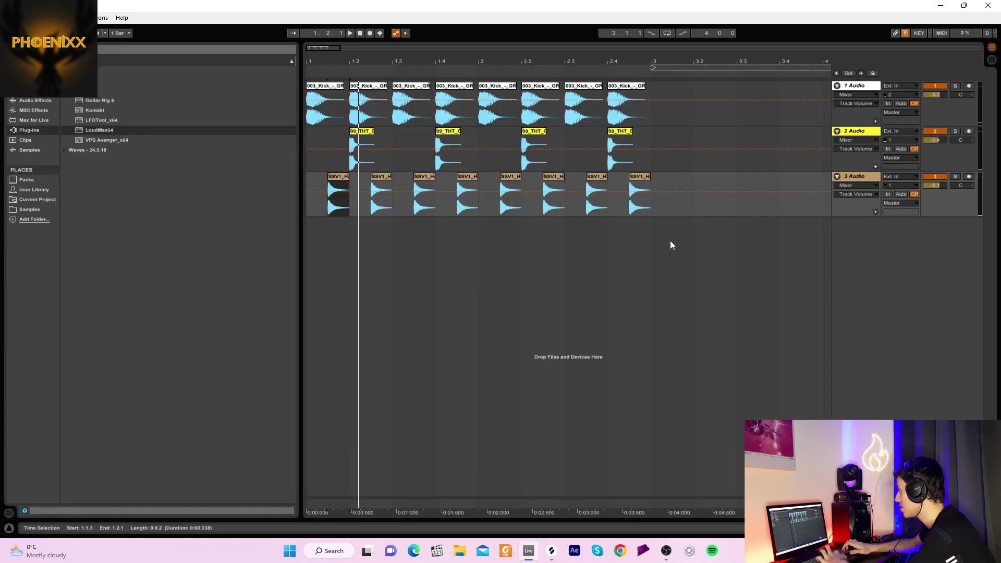
left_click_drag(704, 209, 364, 241)
Replace track 3's old hats with eight copies of the shortened hat and play from the start
key("Delete")
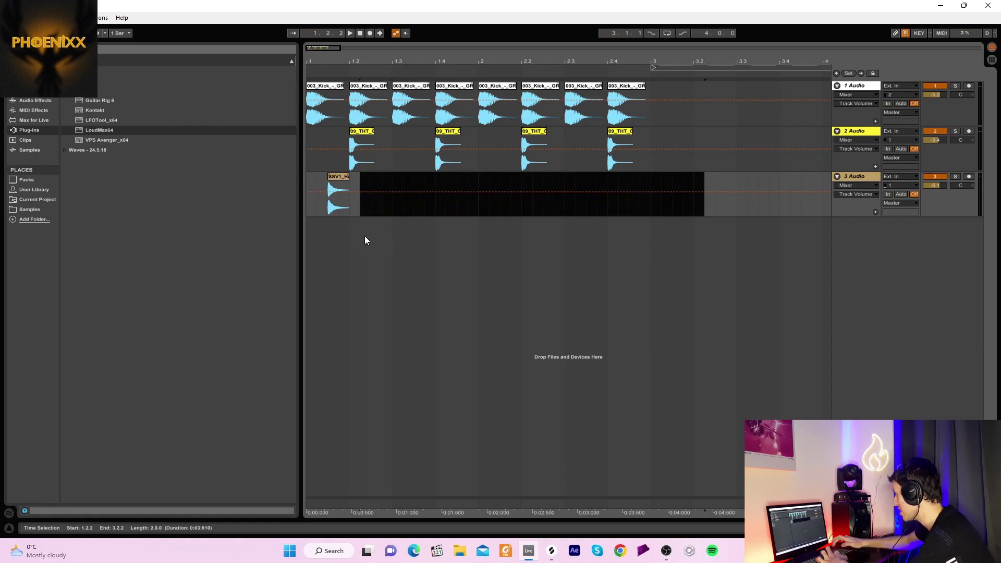
left_click_drag(353, 205, 111, 209)
key("ctrl+d")
key("ctrl+d")
key("ctrl+d")
key("ctrl+d")
key("ctrl+d")
key("ctrl+d")
key("ctrl+d")
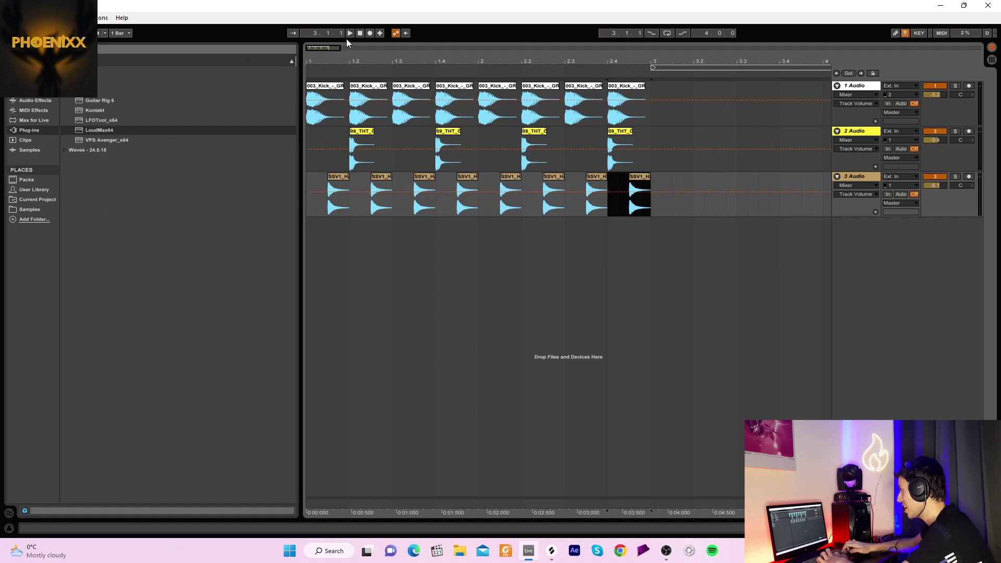
left_click(359, 34)
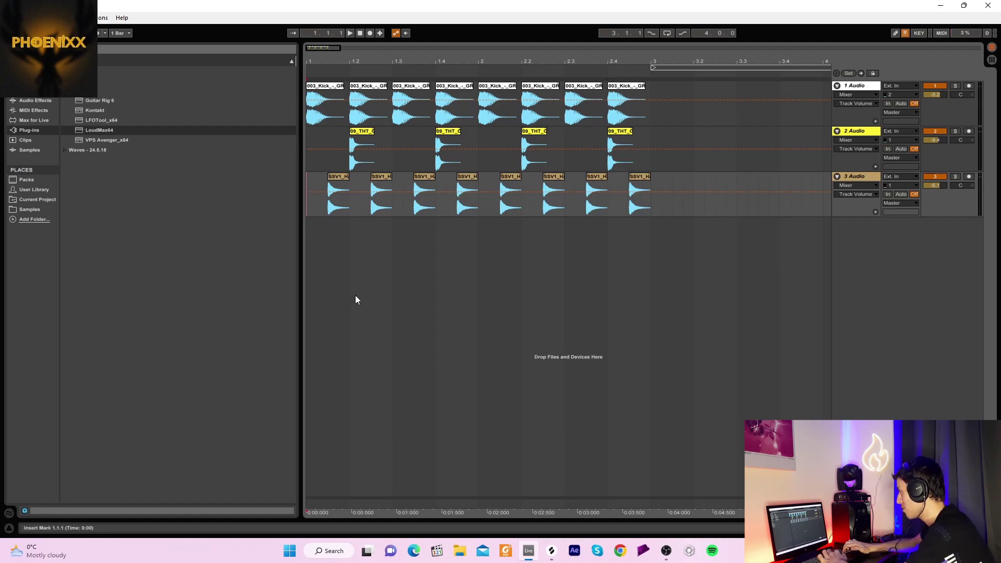
key("space")
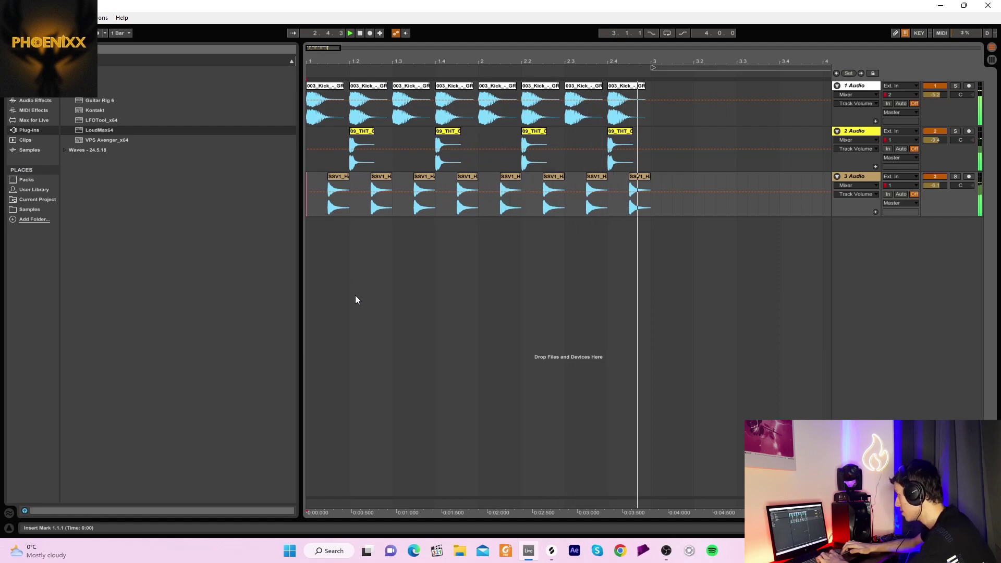
Audition T_TSMK5_124_hat_loop_taptap and TH_Open_Hat_01.wav, then copy TH_Open_Hat_01.wav to the clipboard
left_click(552, 550)
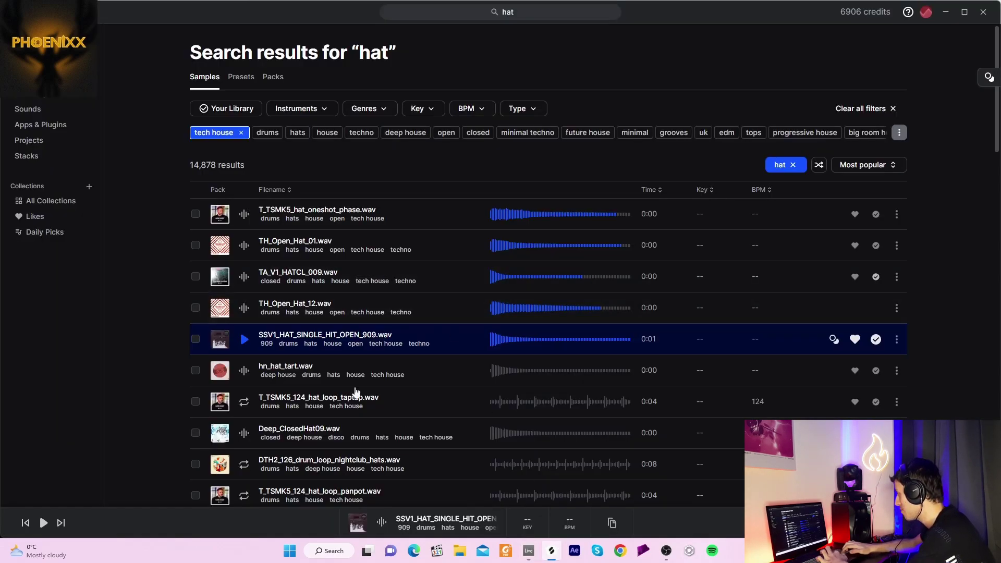
left_click(243, 402)
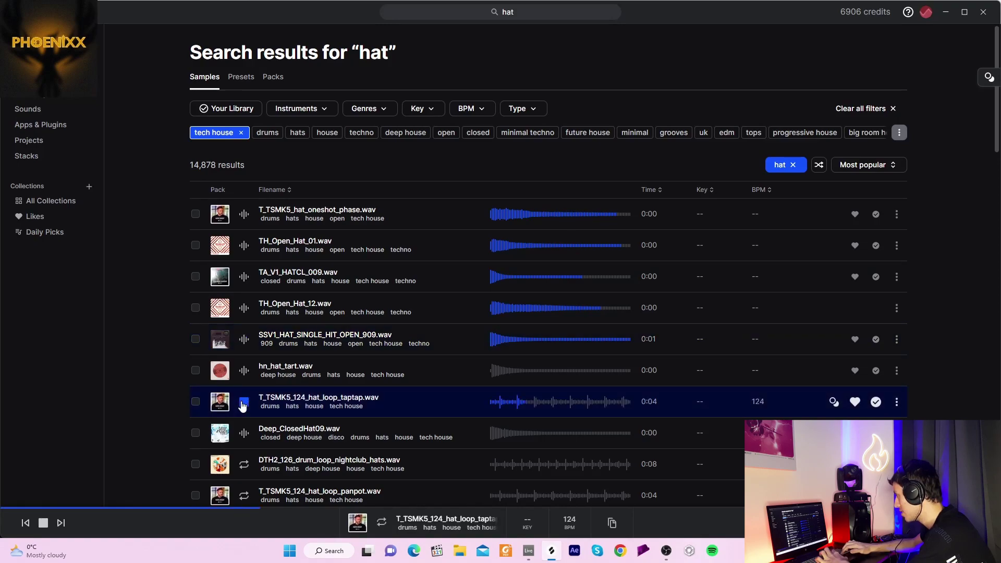
left_click(246, 278)
key("Up")
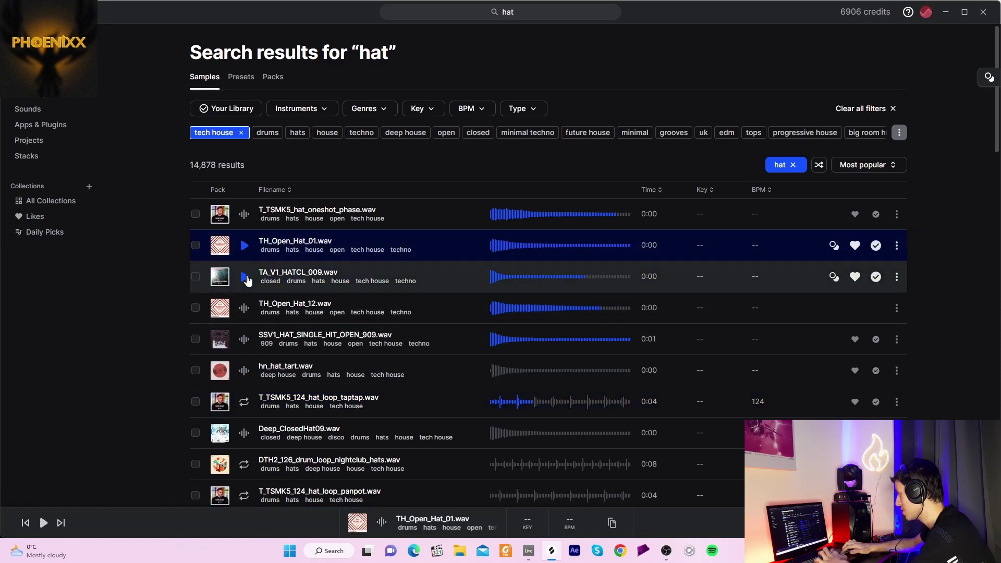
left_click(897, 245)
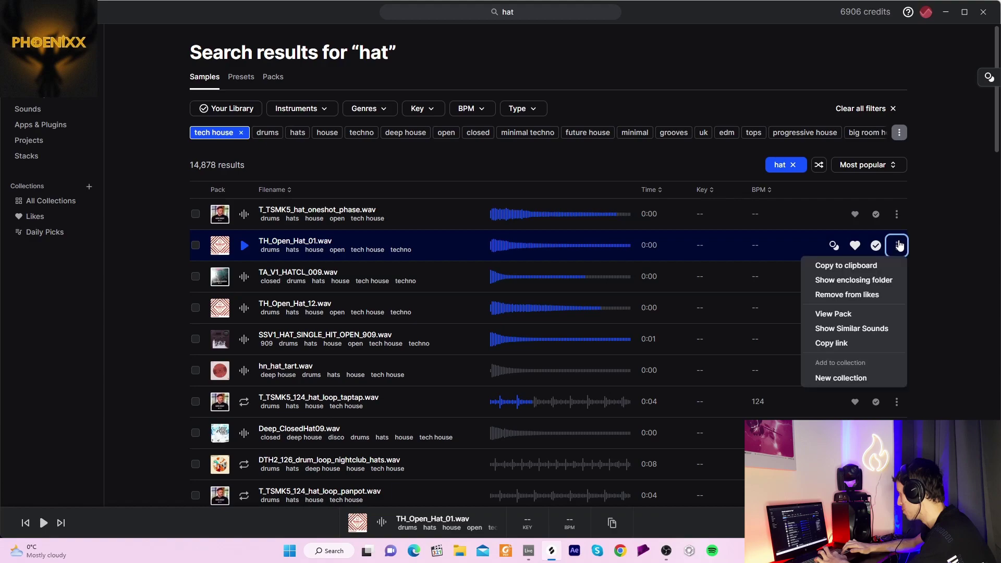
left_click(834, 266)
Insert a fourth audio track and paste the TH_Open_Hat_01 clip into it
left_click(528, 551)
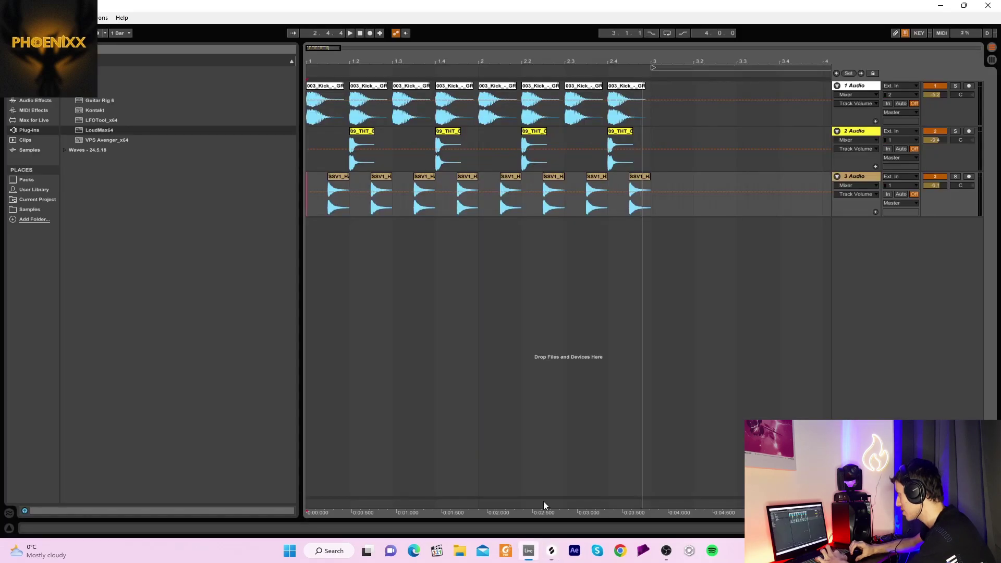
right_click(885, 270)
left_click(890, 272)
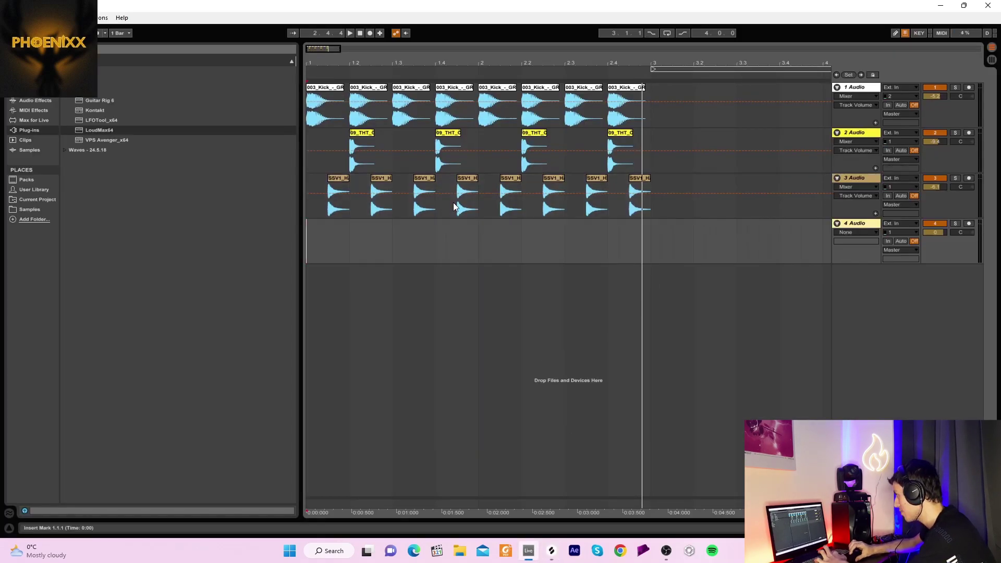
right_click(468, 247)
left_click(484, 249)
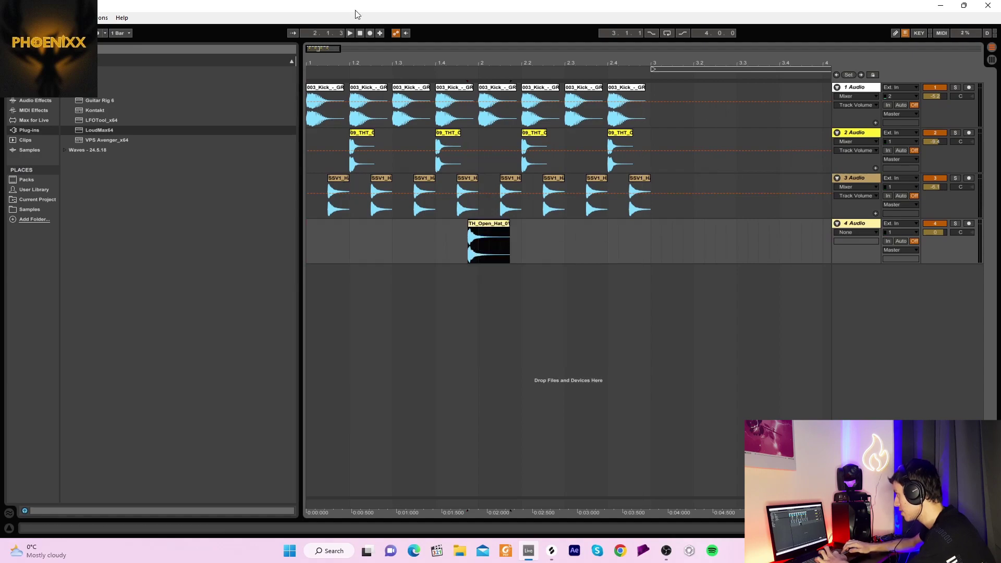
Pan track 4 to 7R, lower it to about -6.5 dB and play it with the groove
left_click(360, 33)
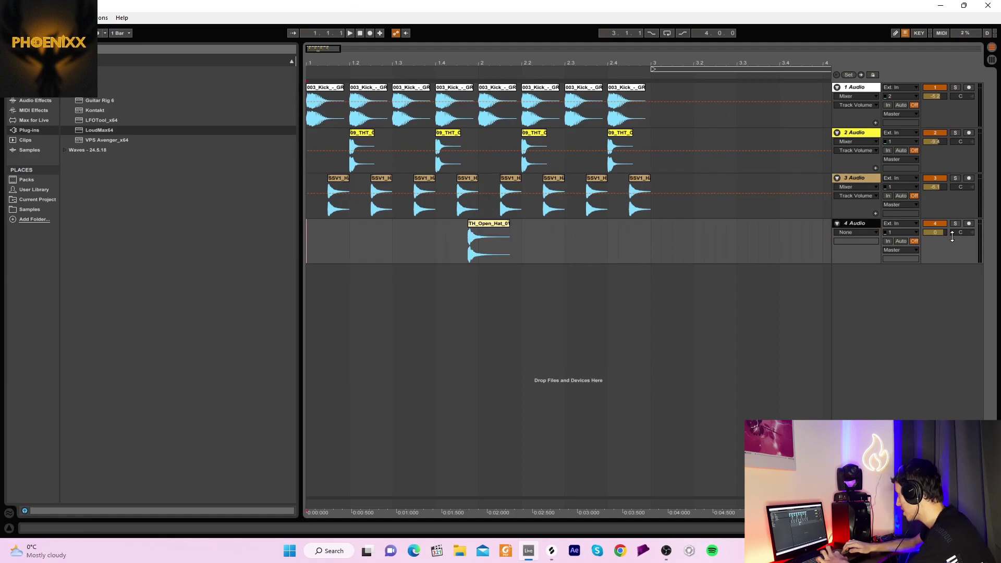
left_click(961, 232)
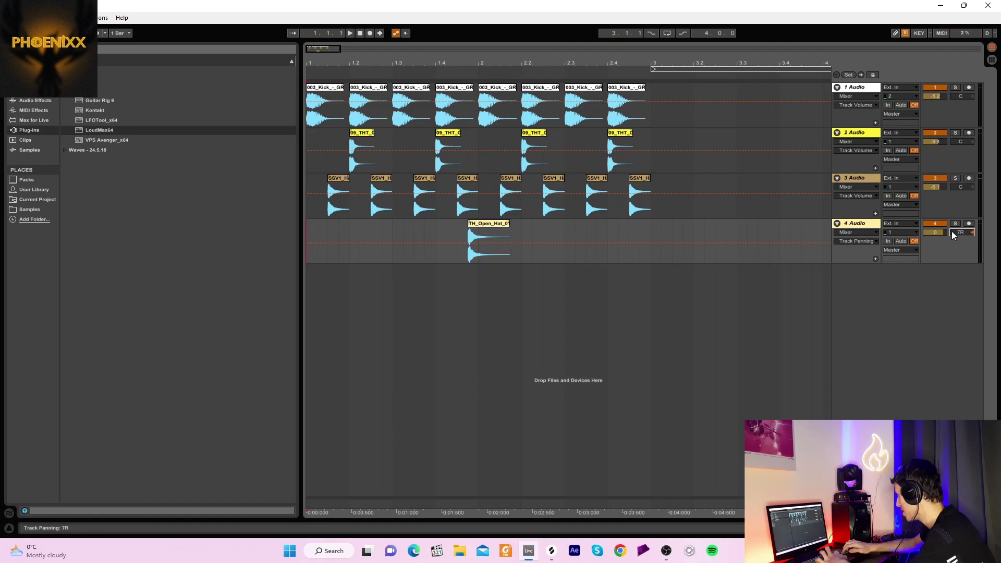
left_click(935, 232)
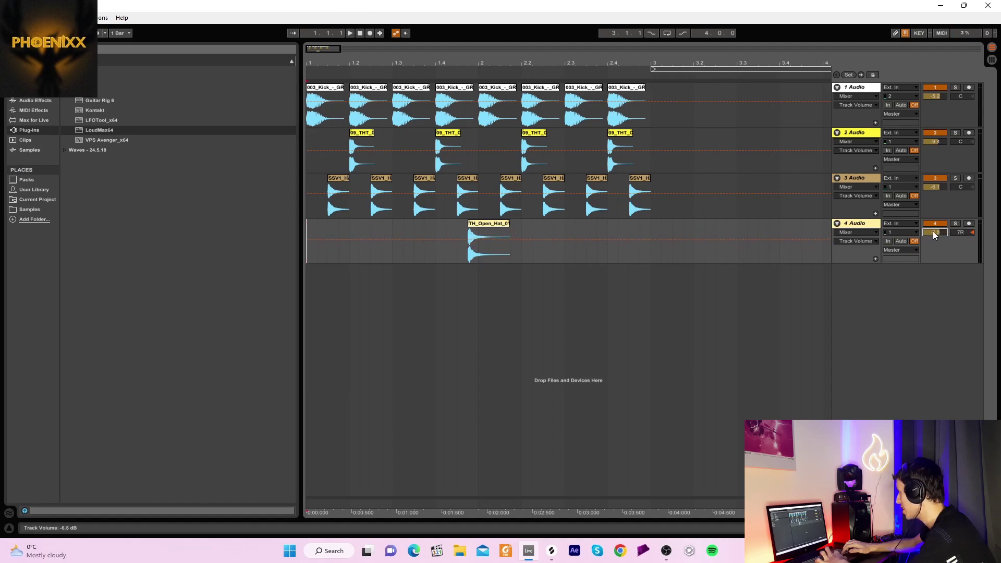
key("space")
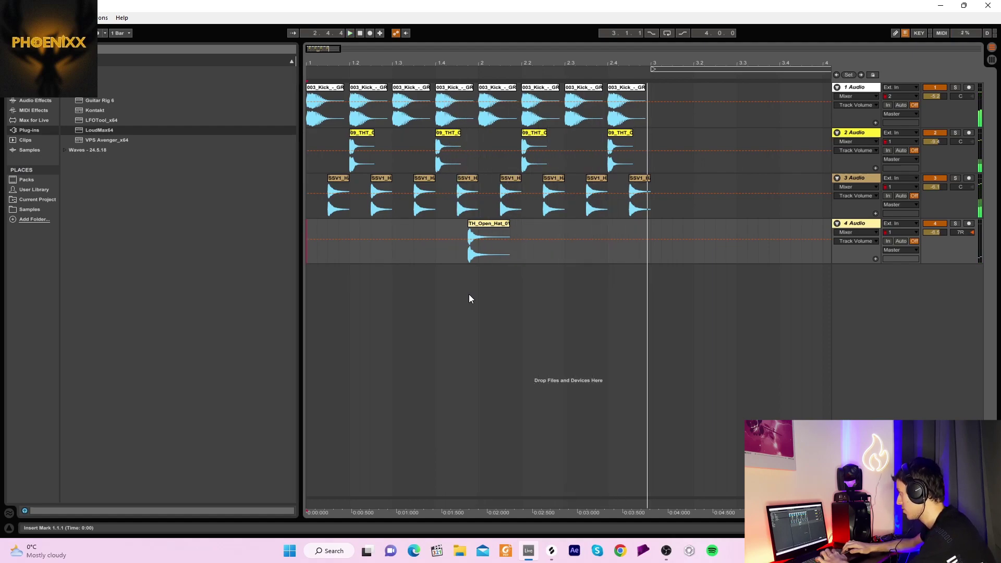
left_click(470, 299)
key("space")
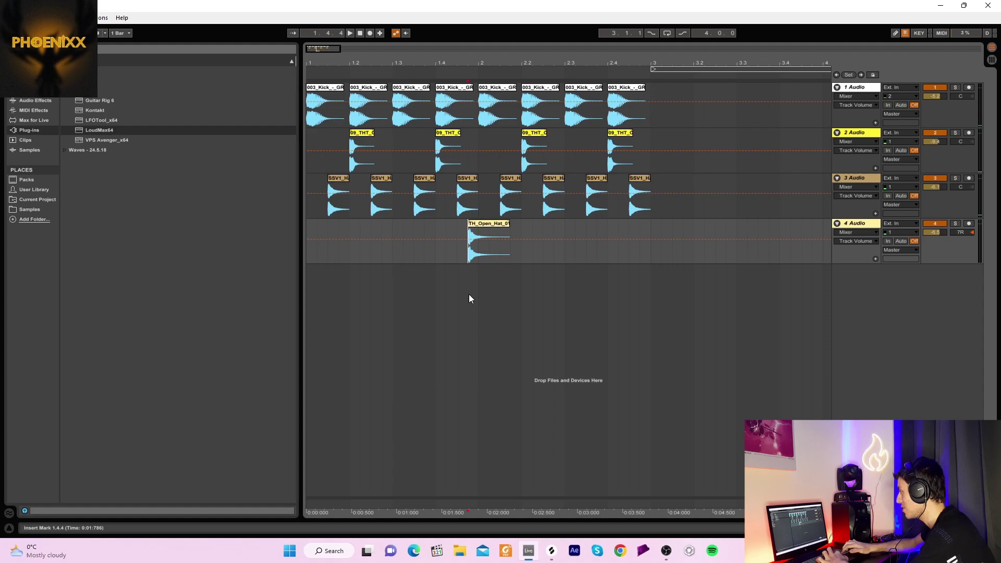
Audition more hats, then search Splice for snares filtered to house and audition them
left_click(552, 551)
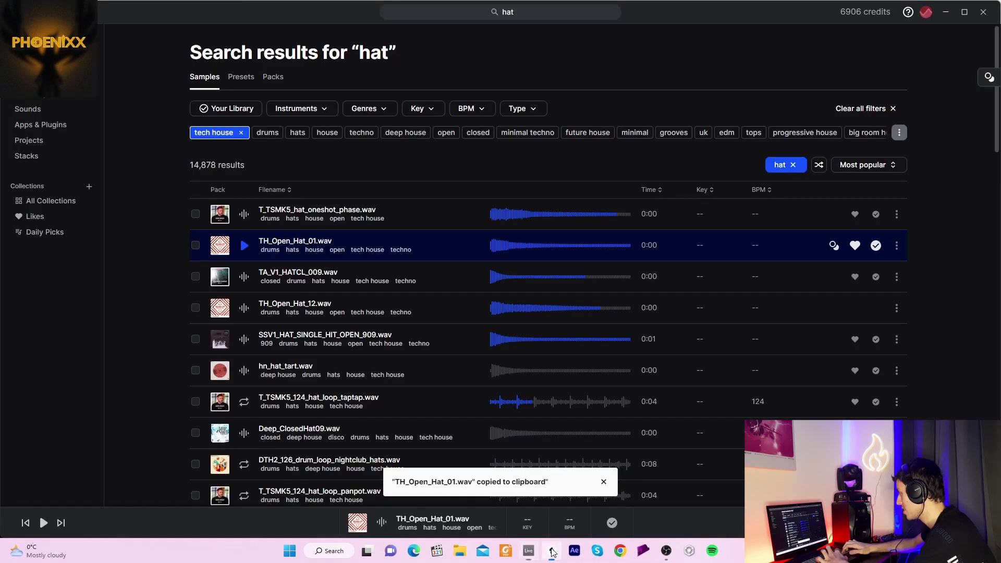
key("Down")
key("Down")
key("Down")
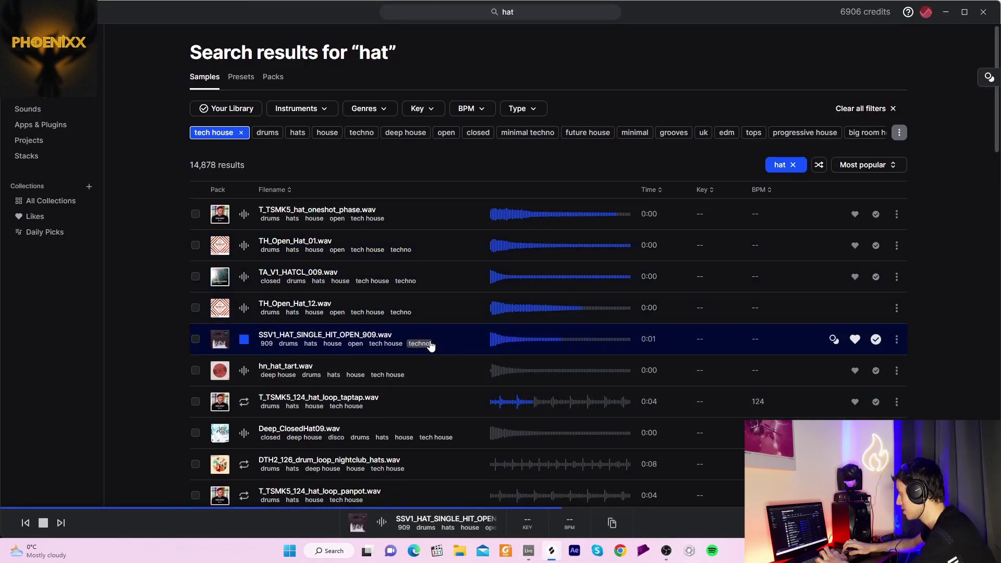
key("Down")
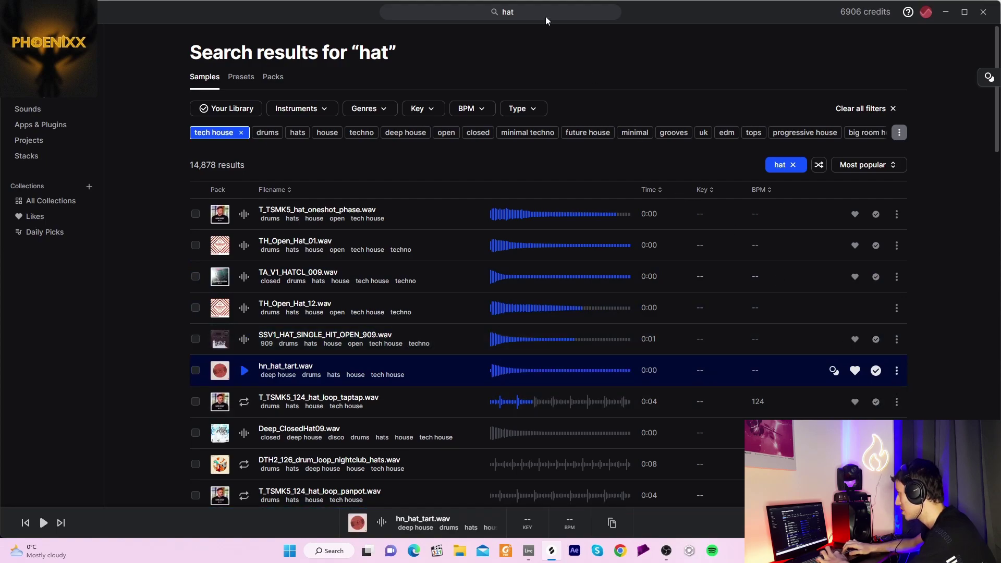
left_click(529, 8)
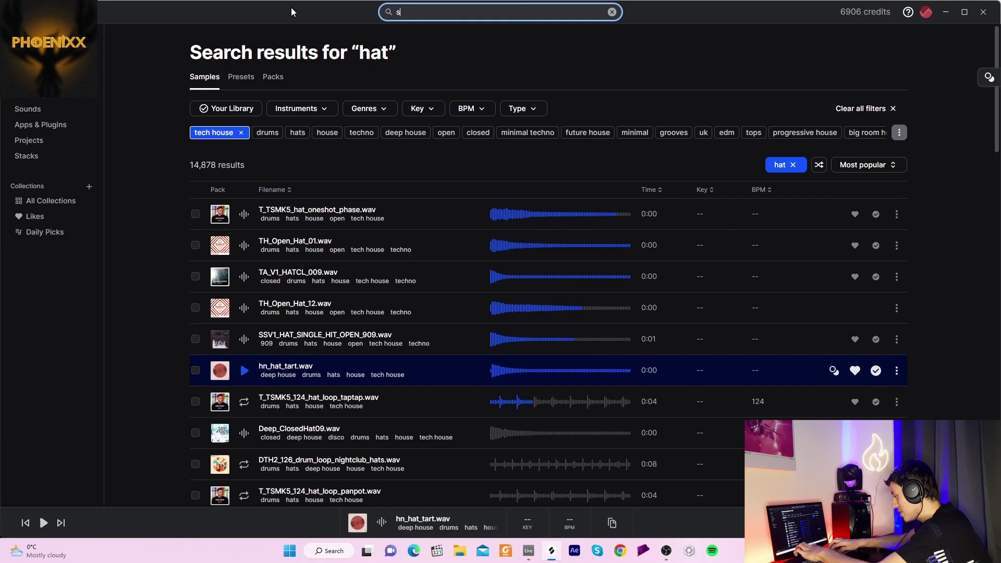
key("Return")
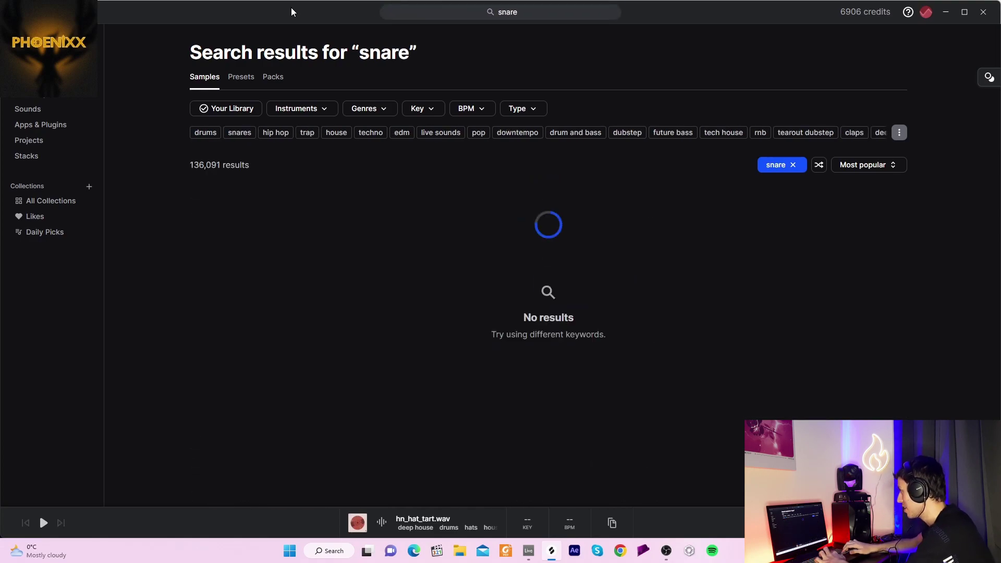
left_click(244, 215)
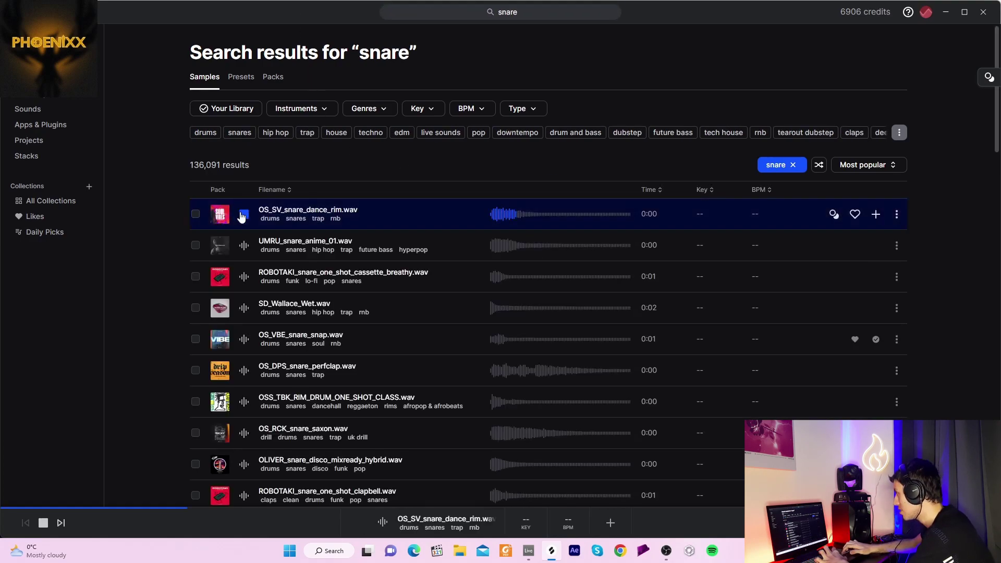
key("Down")
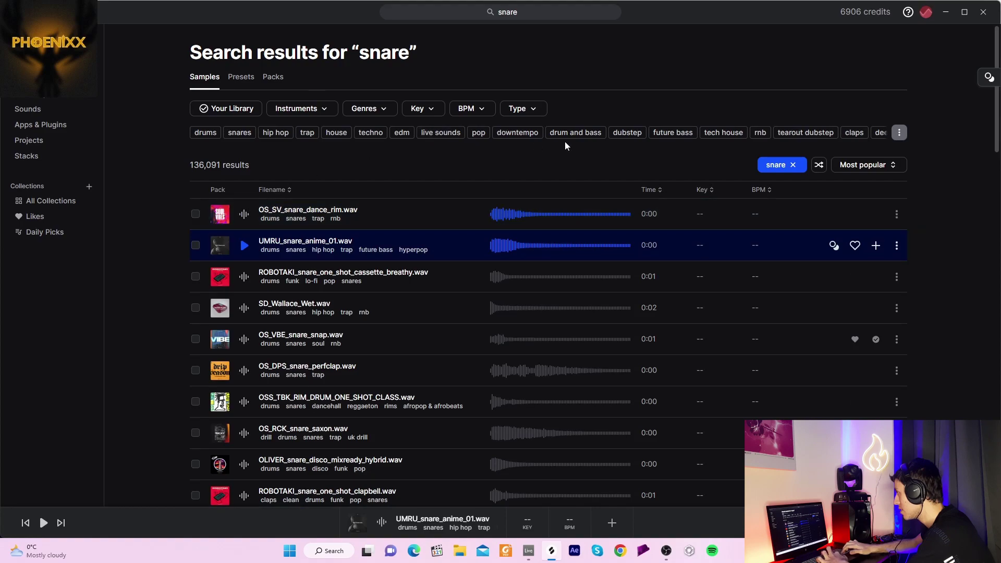
left_click(331, 133)
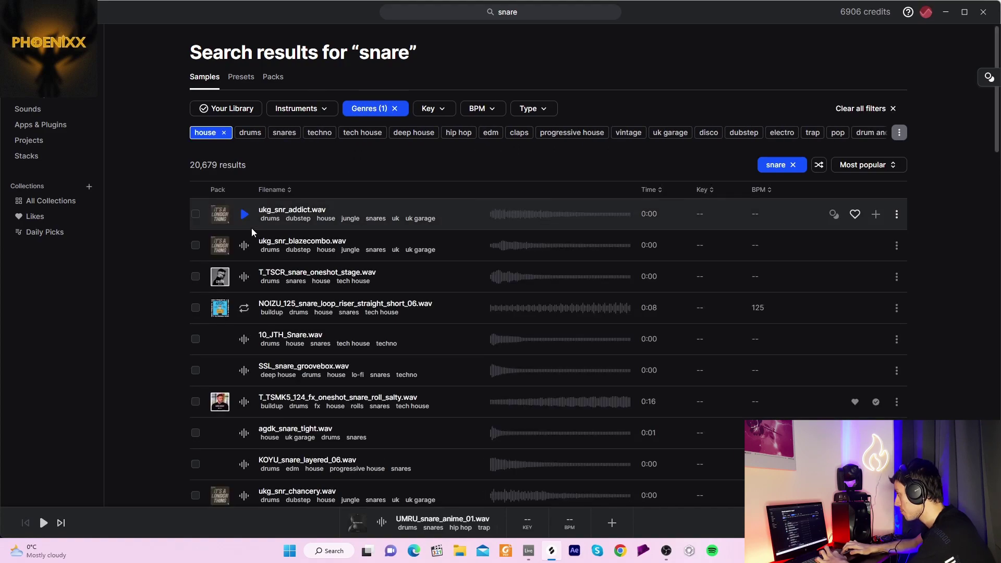
left_click(246, 218)
key("Down")
key("Down")
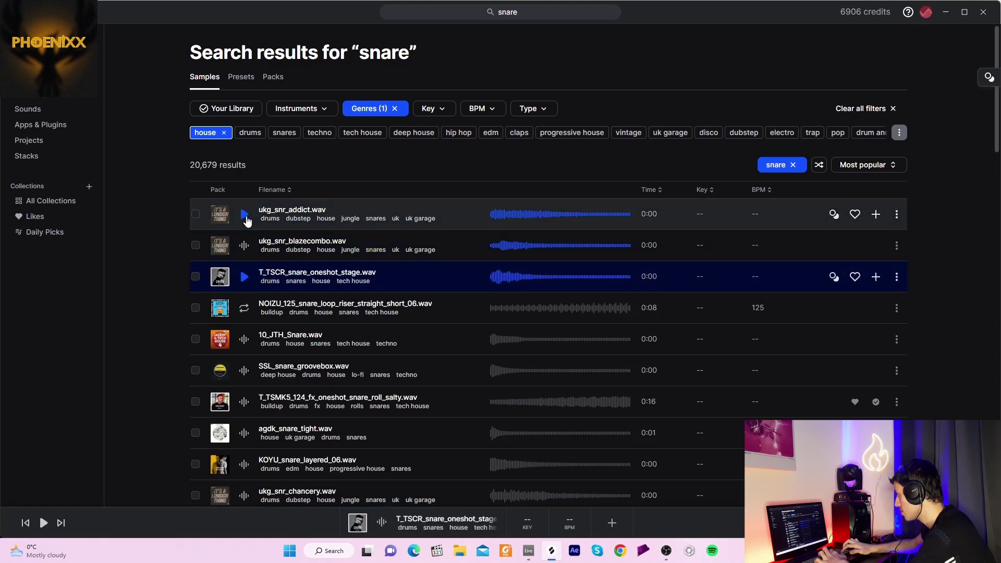
key("Down")
key("Down")
key("Down")
key("Down")
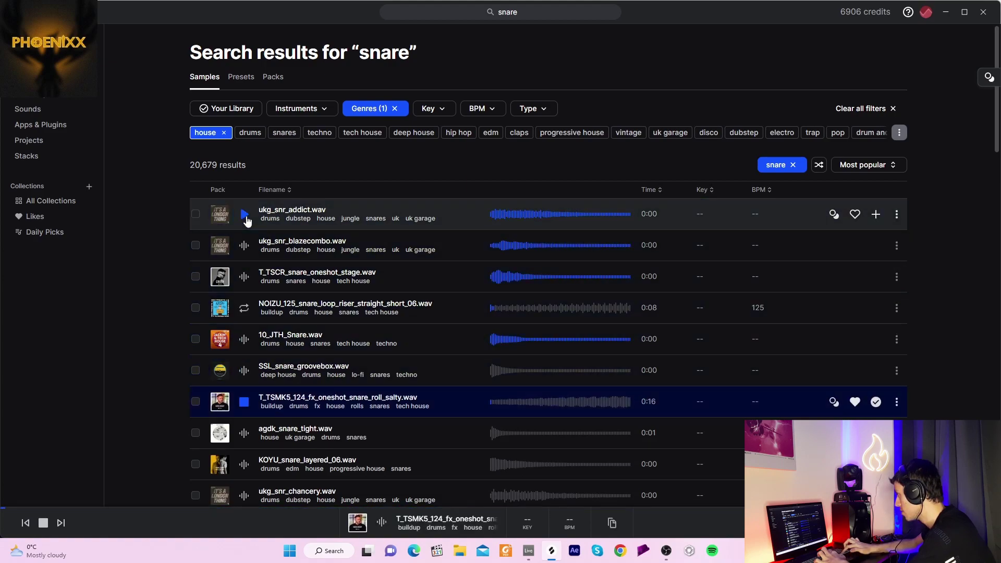
key("Down")
key("Down")
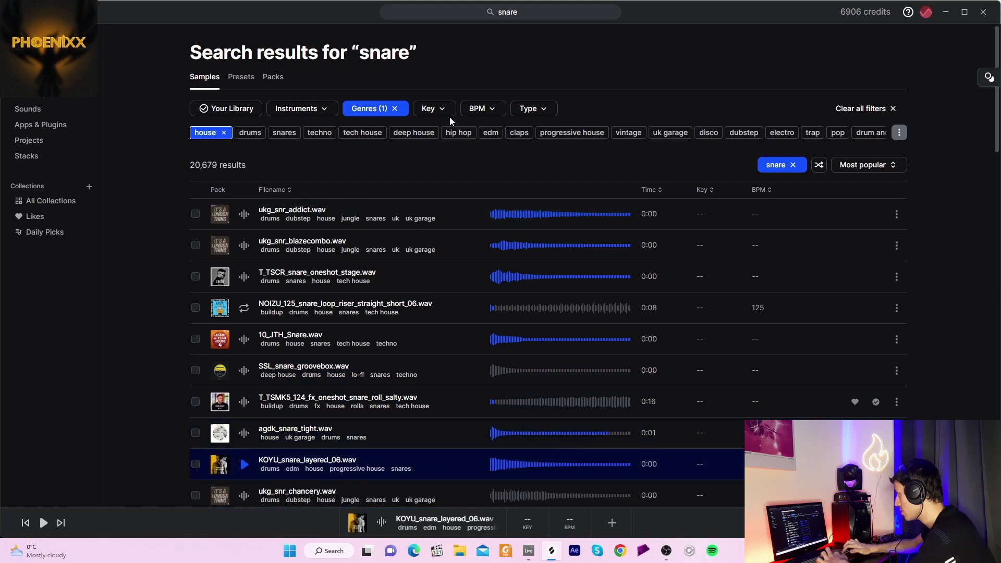
Search '909', narrow to snares and copy MARS_MPCs_Snare_One_Shot_MPC60_909Kit_Hi.wav to the clipboard
left_click_drag(522, 10, 337, 3)
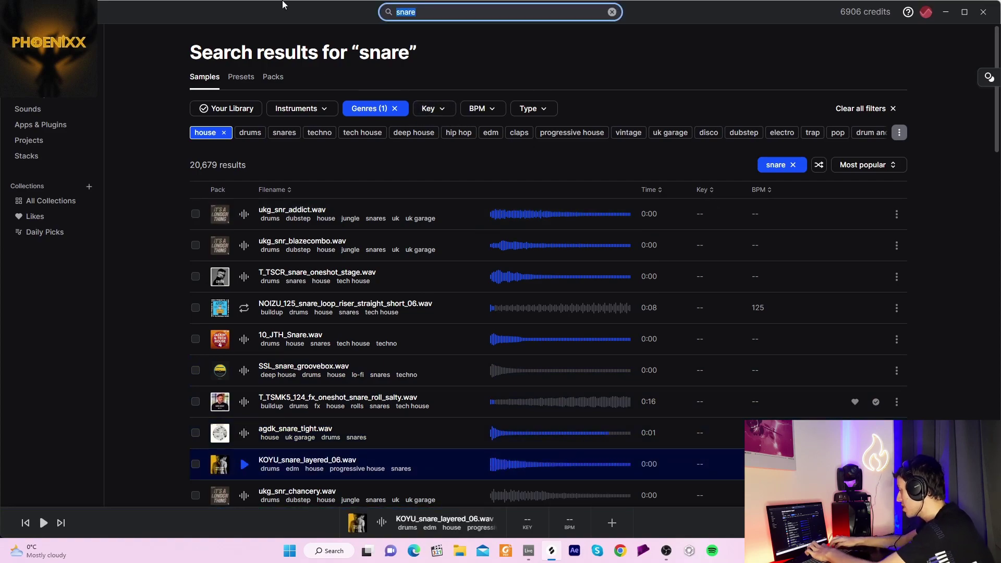
type("909")
key("Return")
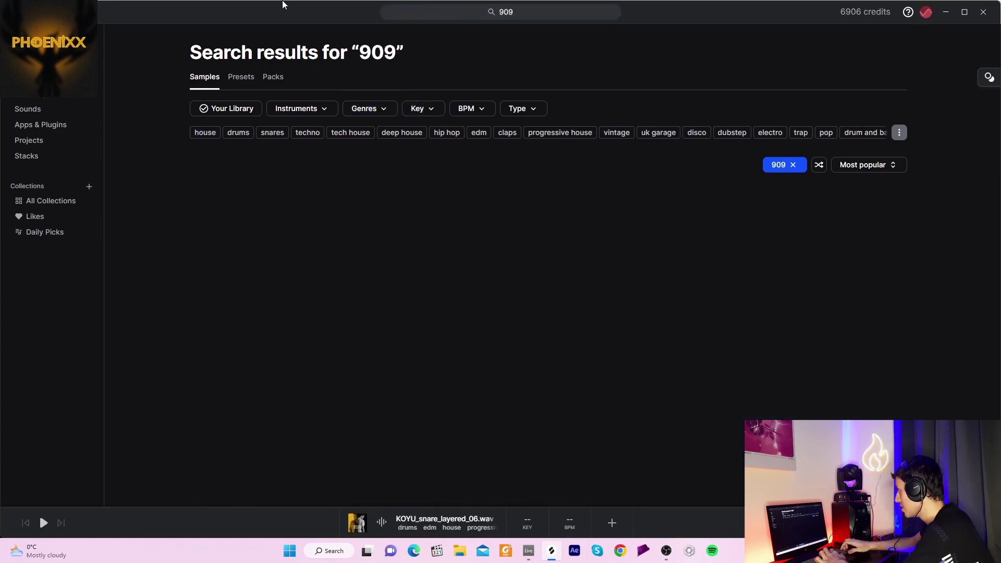
left_click(248, 215)
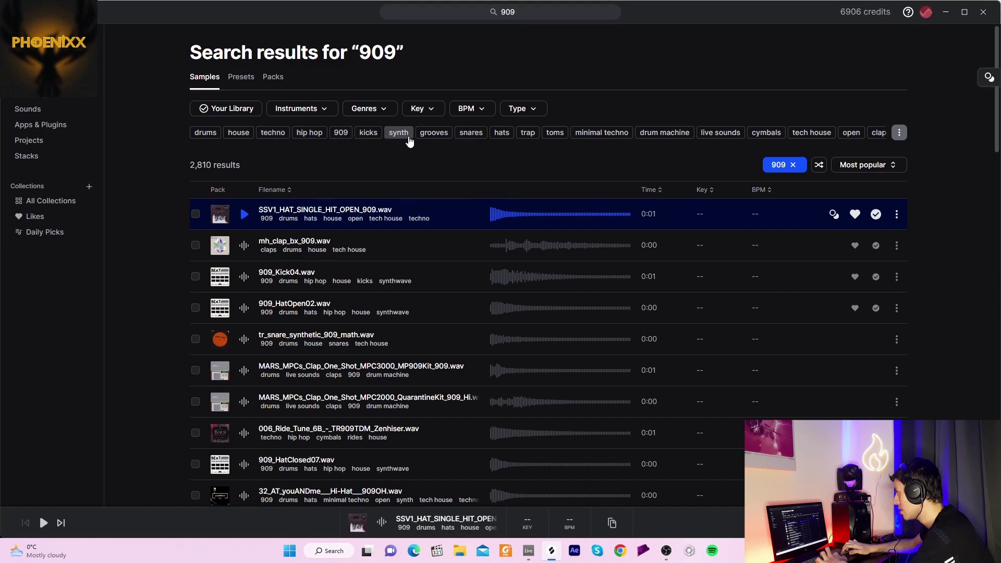
left_click(471, 133)
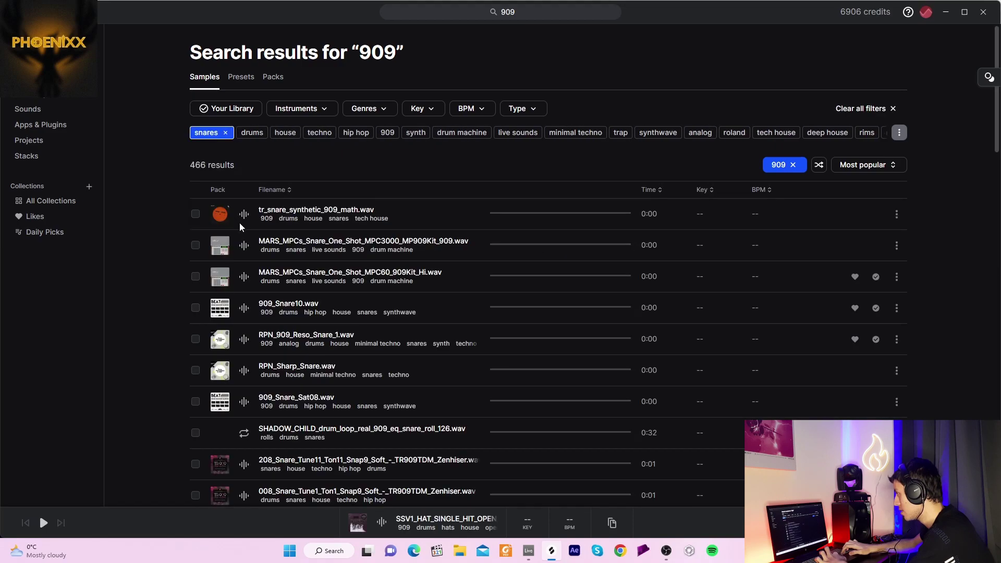
left_click(243, 215)
key("Down")
key("Down")
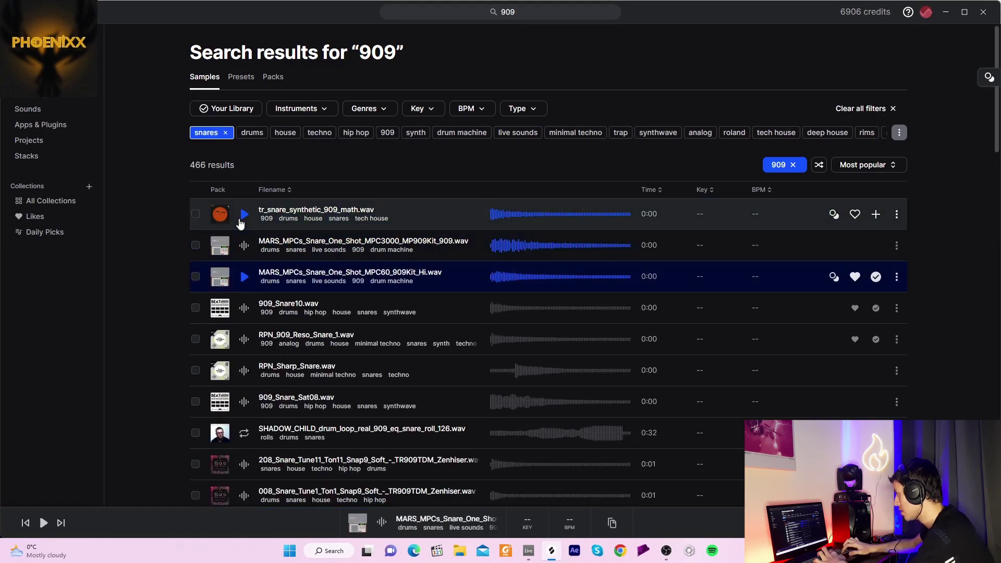
key("Down")
key("Down")
key("Up")
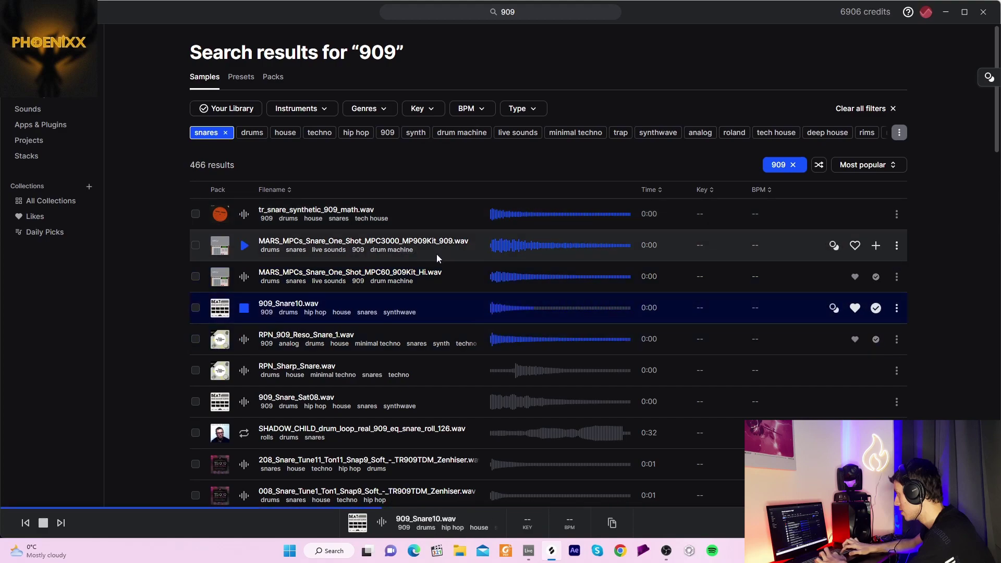
key("Up")
left_click(898, 277)
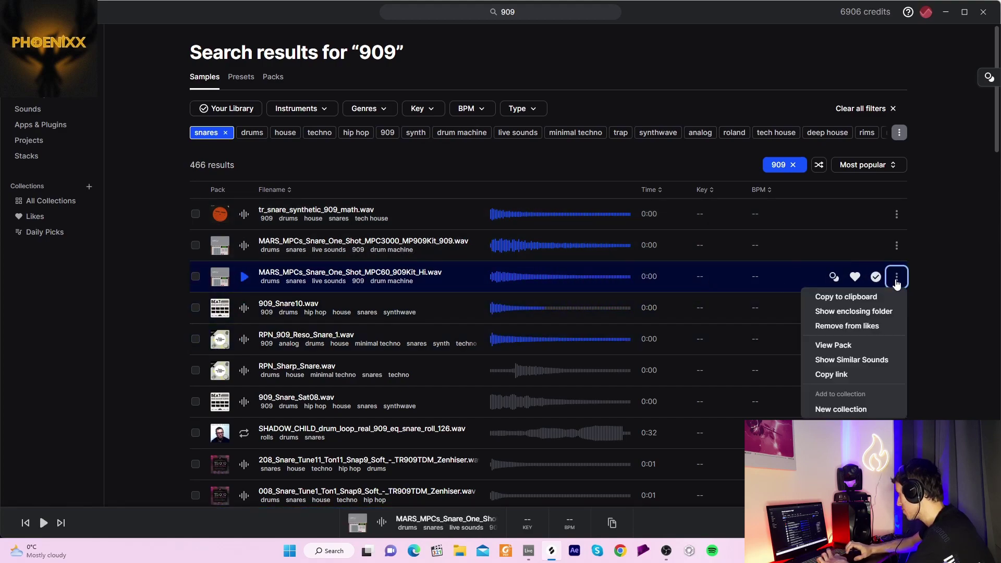
left_click(881, 302)
Add a fifth audio track with the pasted 909 snare at -15.3 dB
key("alt+Tab")
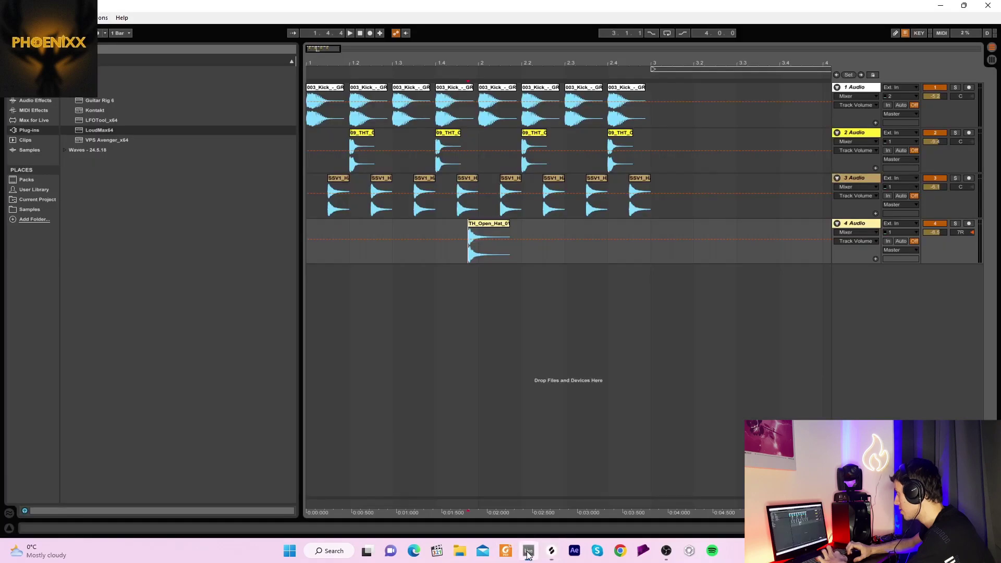
key("ctrl+t")
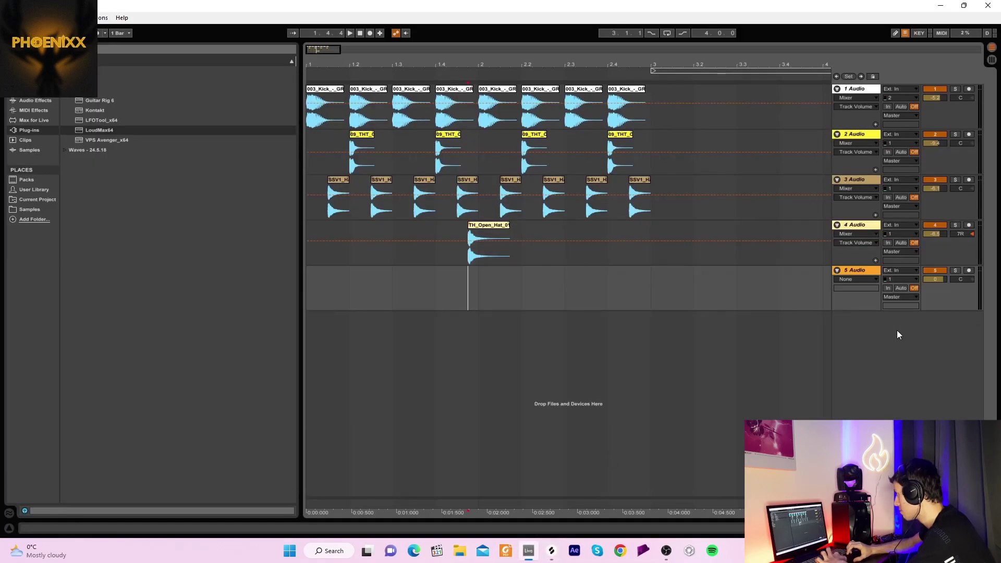
right_click(363, 287)
left_click(370, 291)
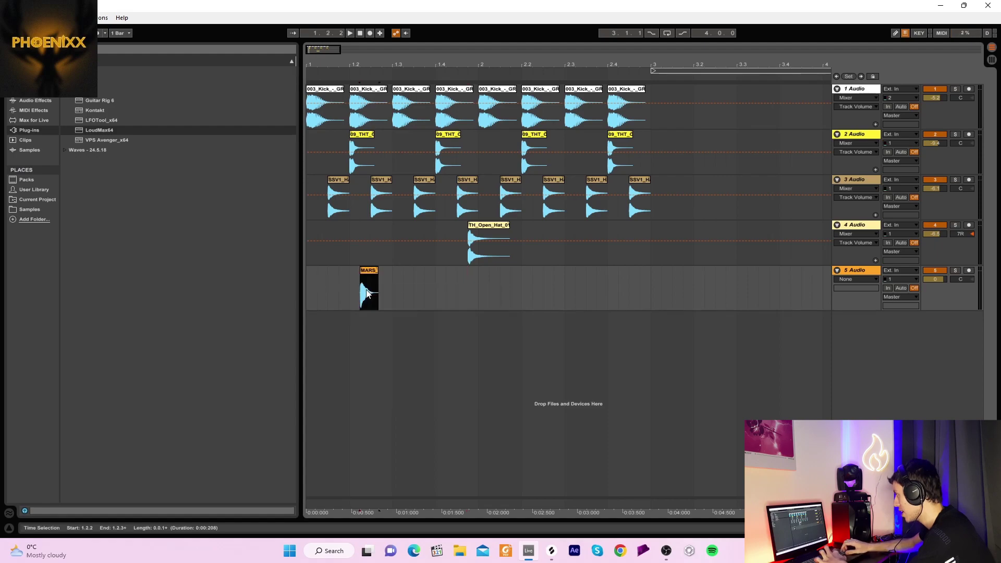
left_click(360, 33)
left_click_drag(927, 280, 927, 280)
key("space")
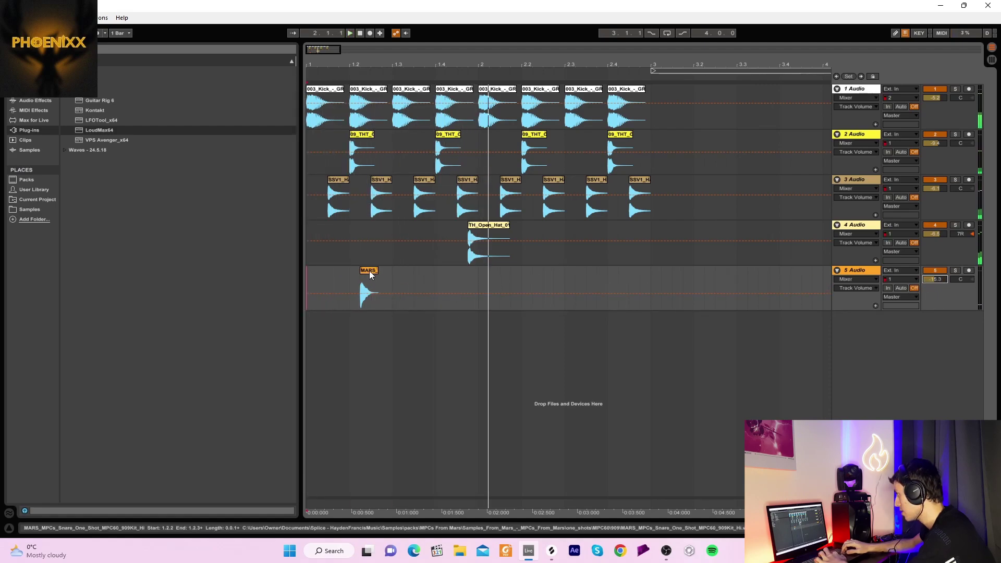
key("space")
Move the snare later in bar 1 and repeat it into the next bar with Ctrl+D
left_click_drag(368, 270, 392, 280)
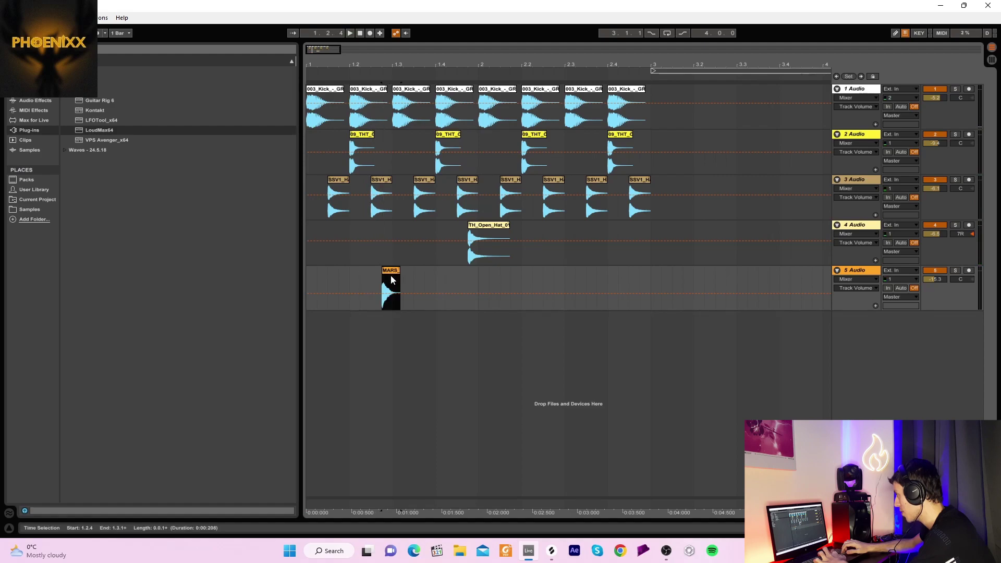
left_click_drag(474, 287, 102, 282)
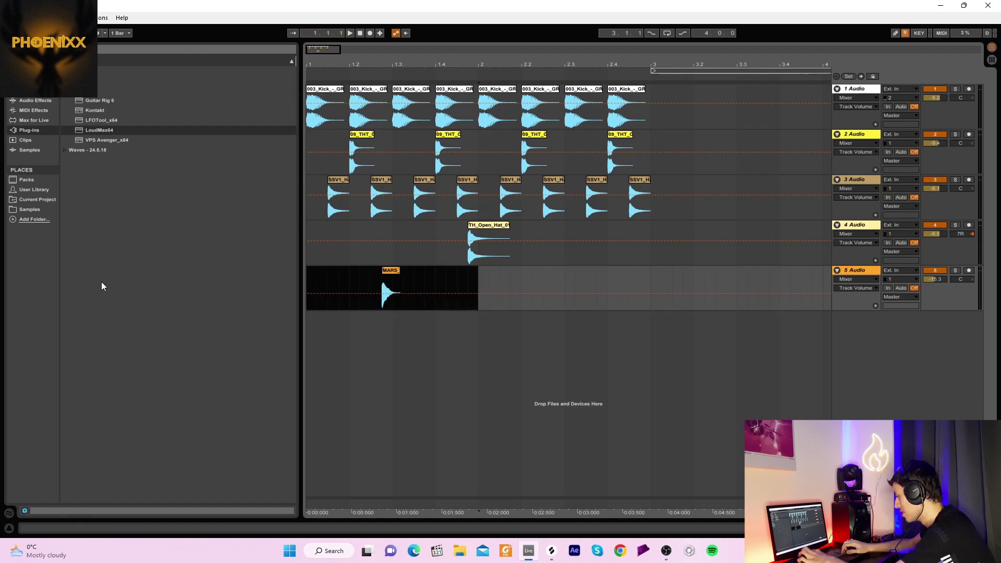
key("ctrl+d")
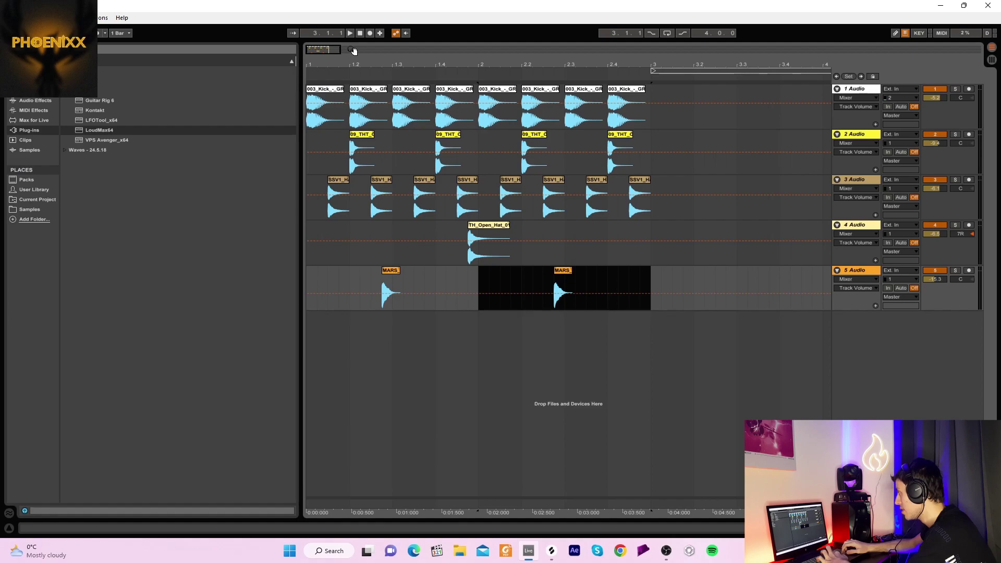
left_click(359, 33)
left_click(350, 33)
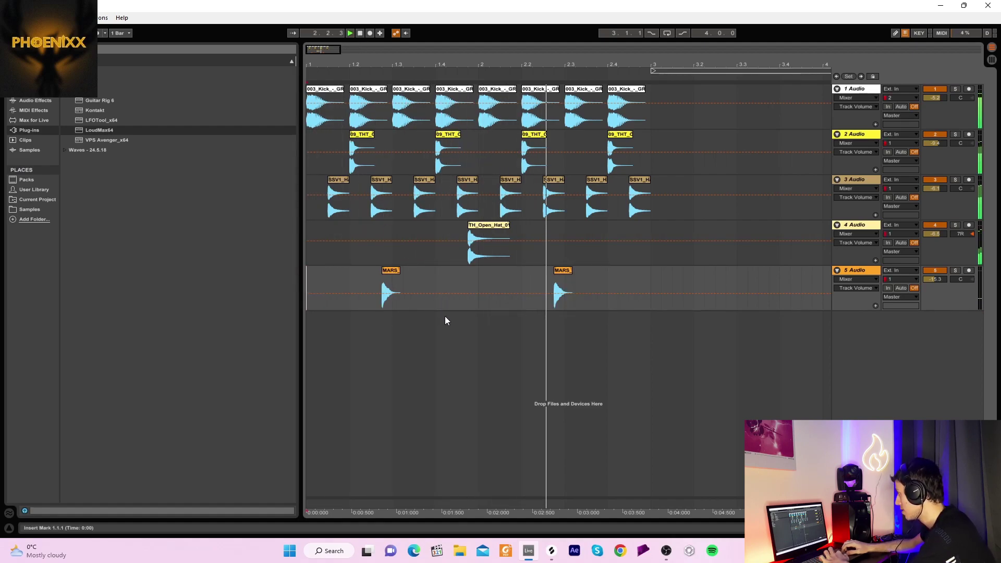
key("space")
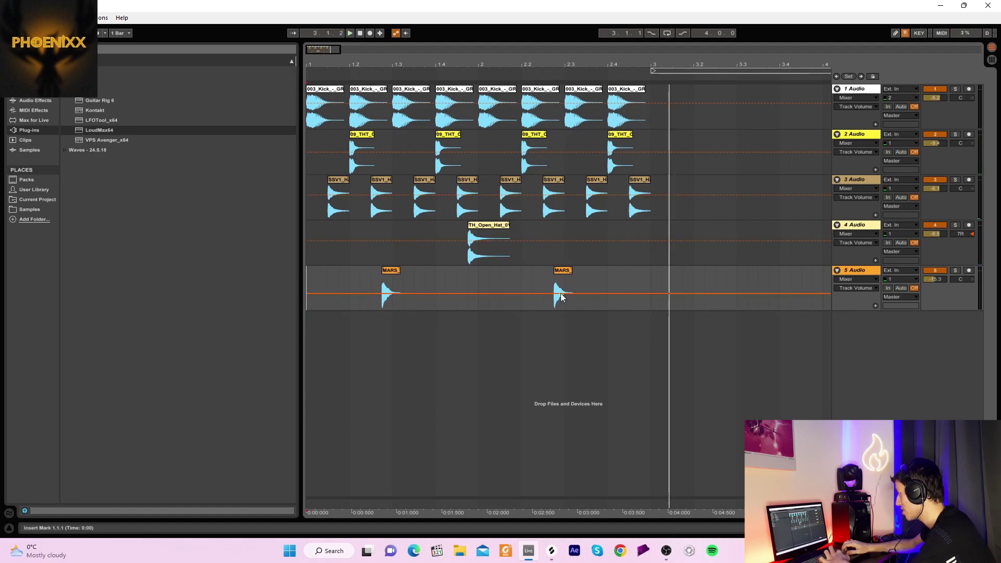
Nudge both snare clips on track 5 slightly behind the grid
left_click_drag(364, 59, 363, 109)
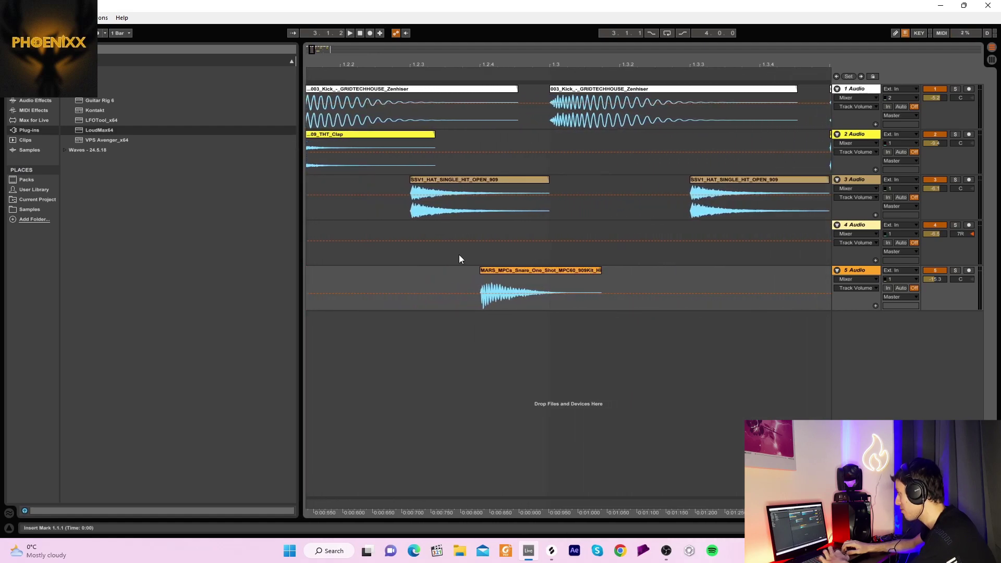
left_click(489, 272)
left_click_drag(490, 272, 493, 271)
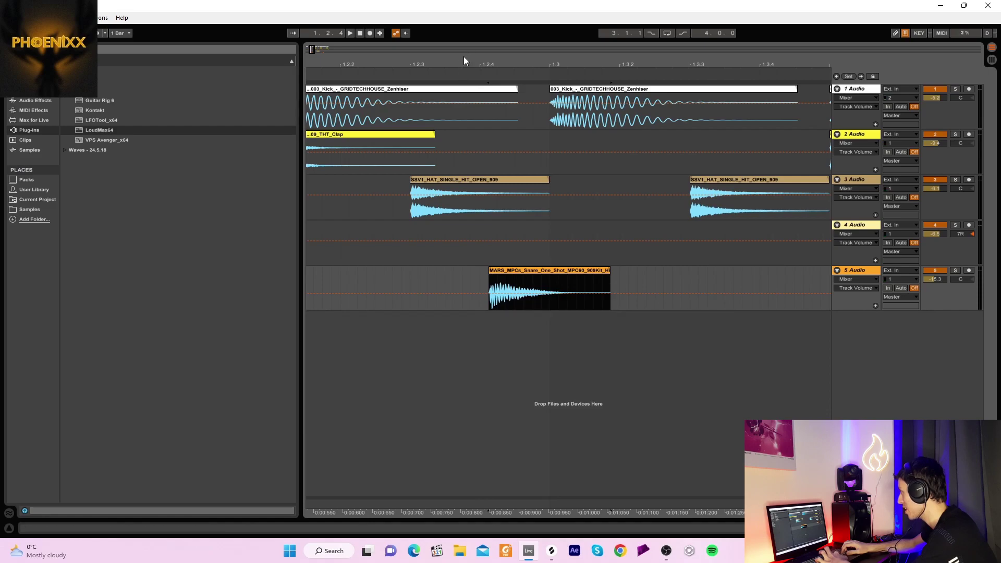
left_click_drag(465, 56, 209, 57)
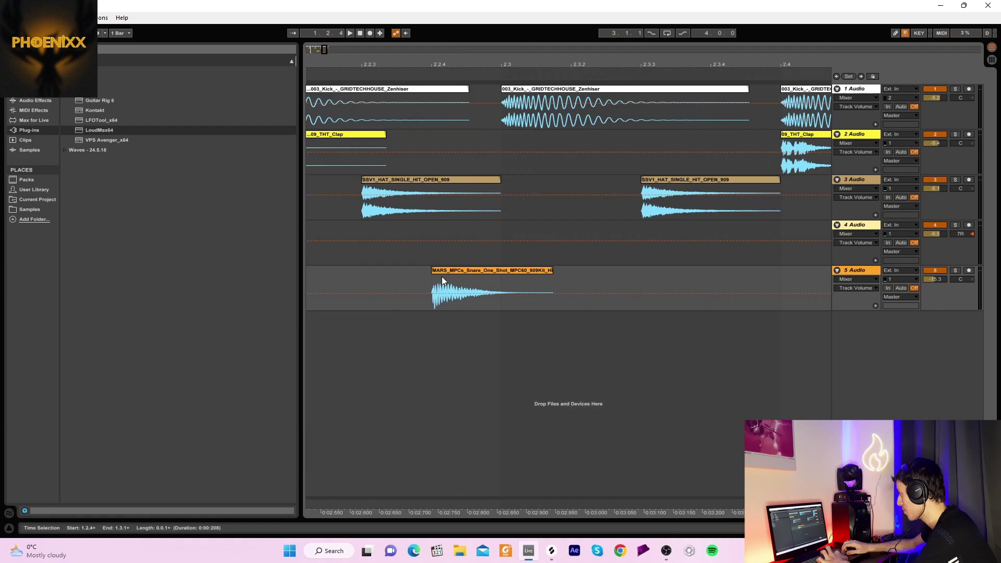
left_click_drag(441, 271, 449, 272)
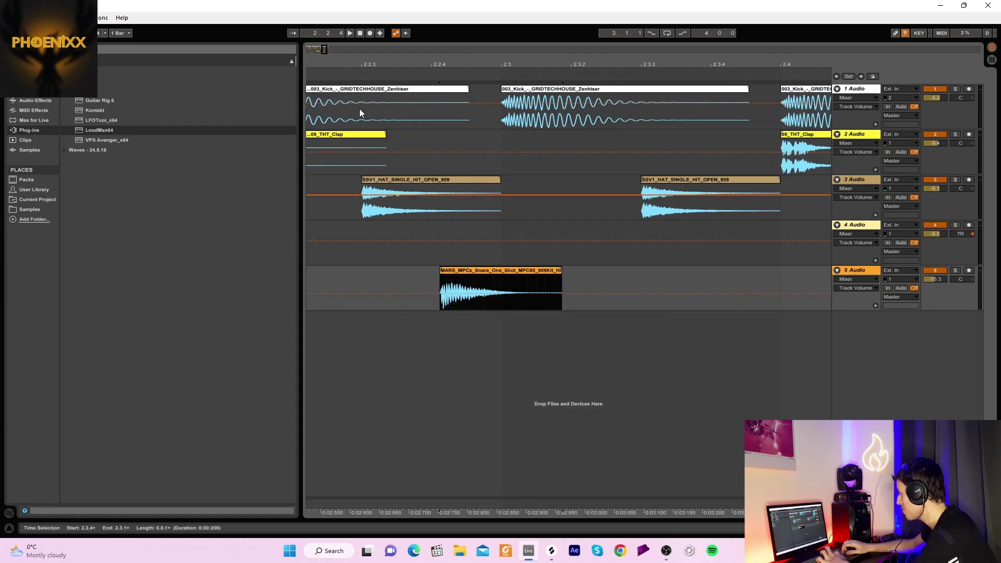
left_click(360, 33)
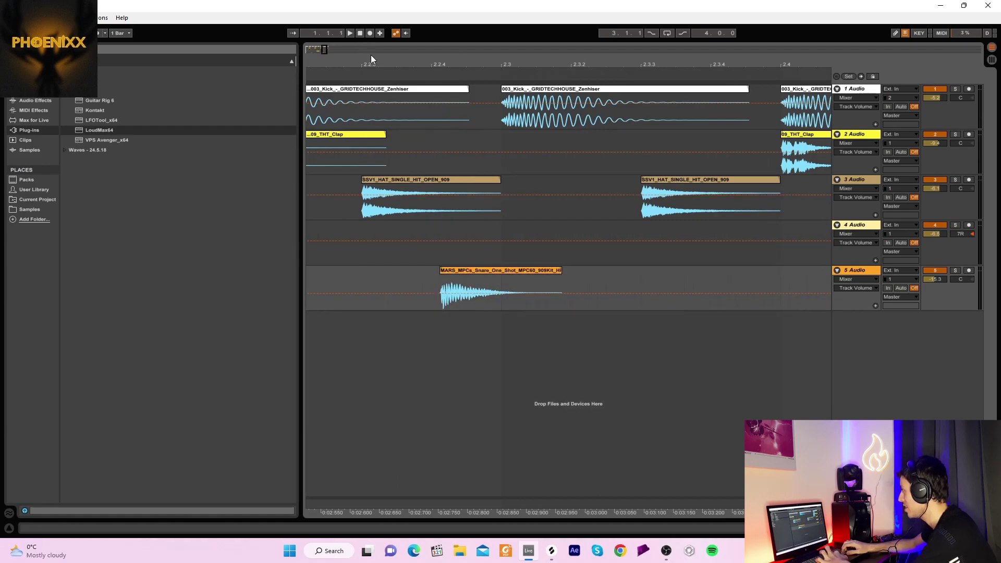
mouse_move(373, 57)
left_mouse_down()
mouse_move(374, 34)
mouse_move(365, 34)
left_mouse_up()
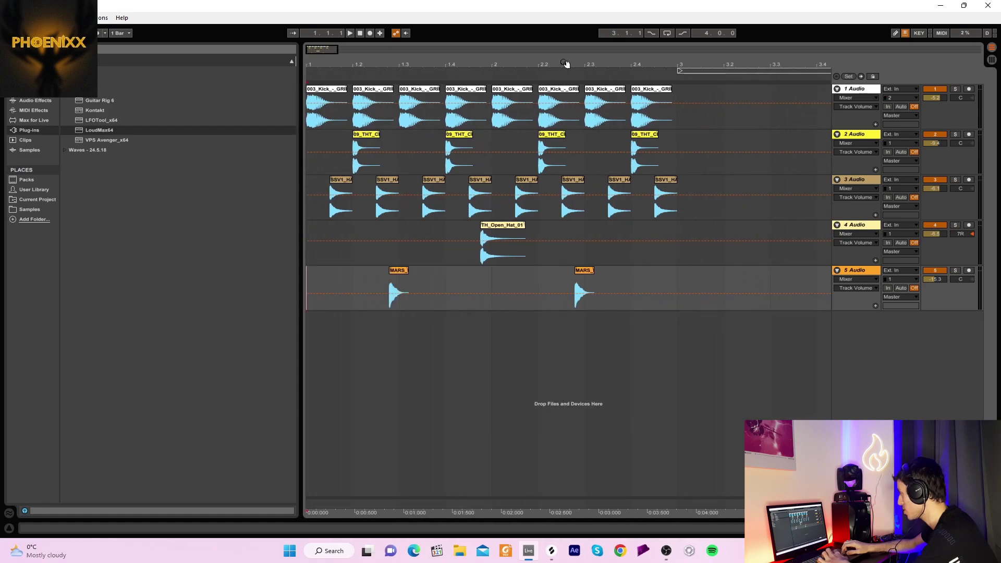
left_click(360, 32)
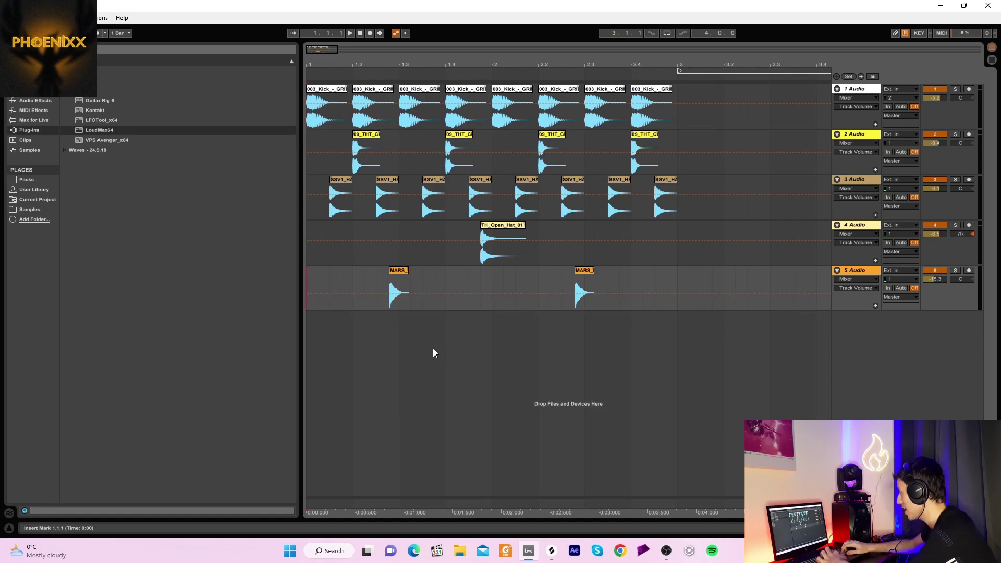
Nudge the TH_Open_Hat_01 clip slightly later near bar 2 and play the loop
left_click_drag(480, 61, 481, 64)
left_click_drag(508, 224, 520, 223)
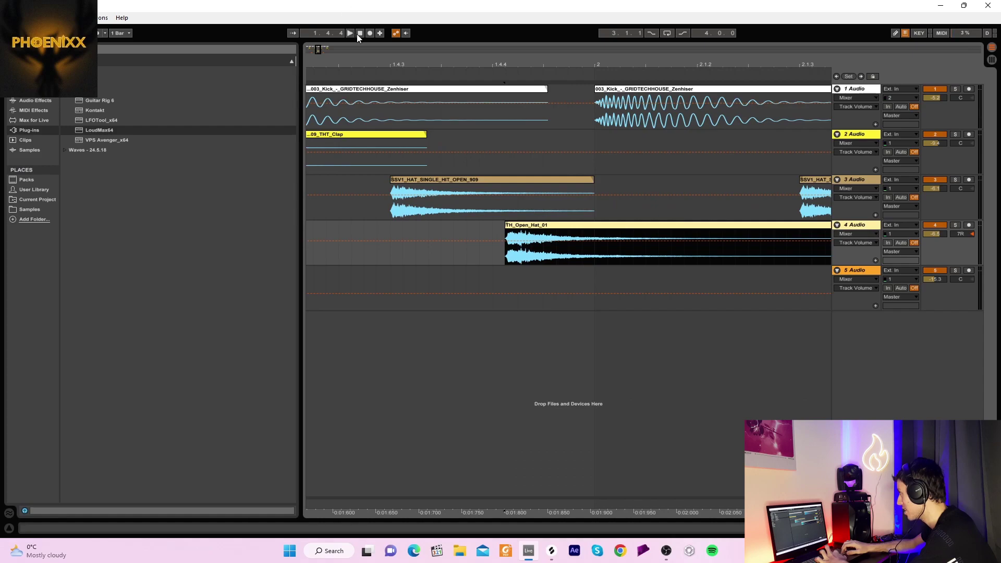
key("space")
key("minus")
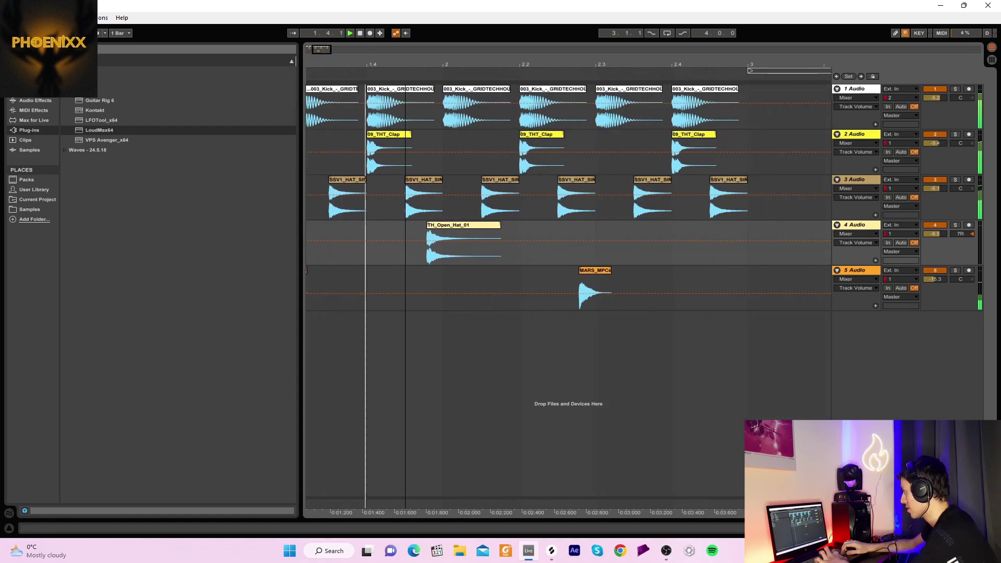
left_click_drag(469, 63, 471, 68)
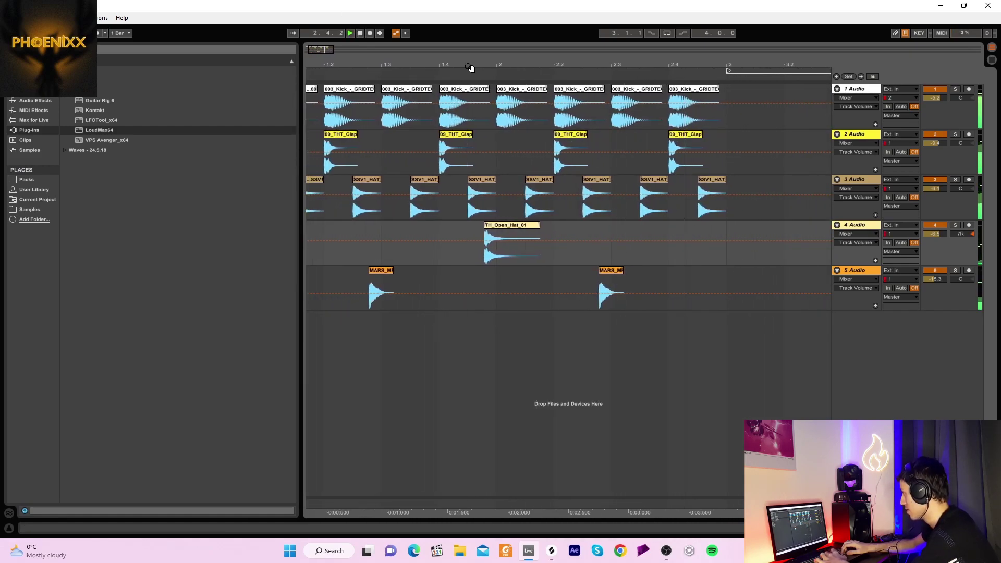
key("space")
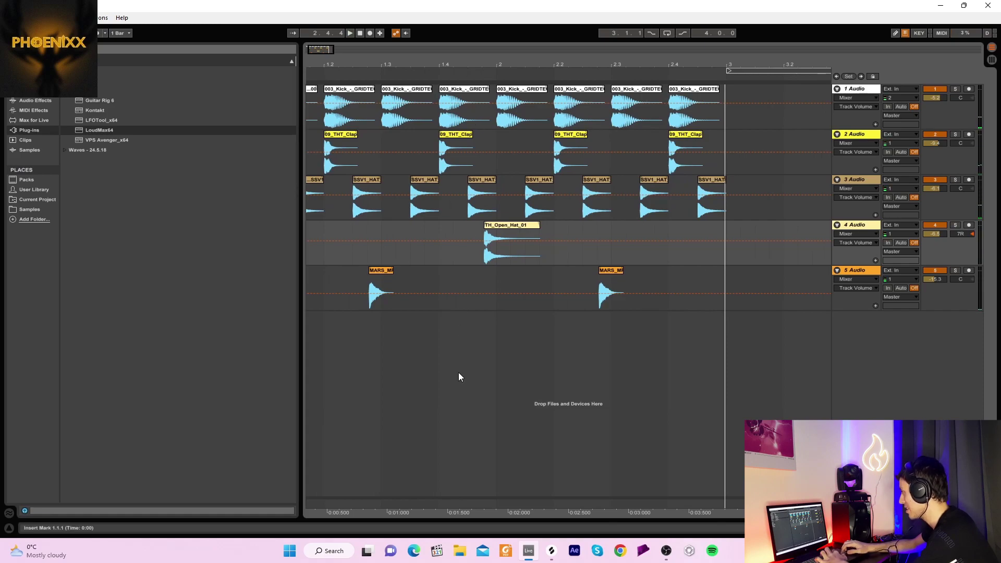
Search Splice for 'hat' and filter the results to 126 BPM
left_click(552, 550)
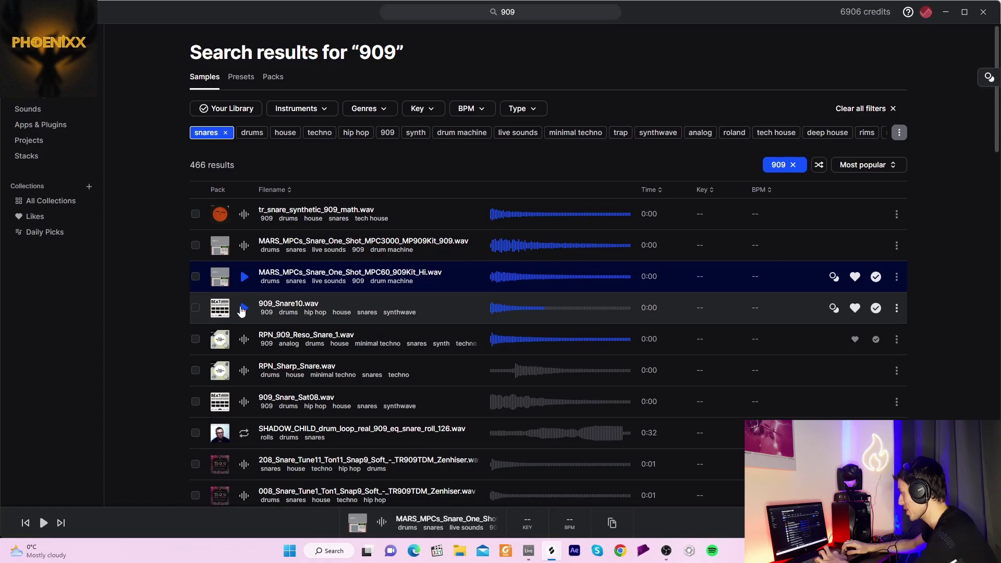
left_click(520, 12)
type("ha")
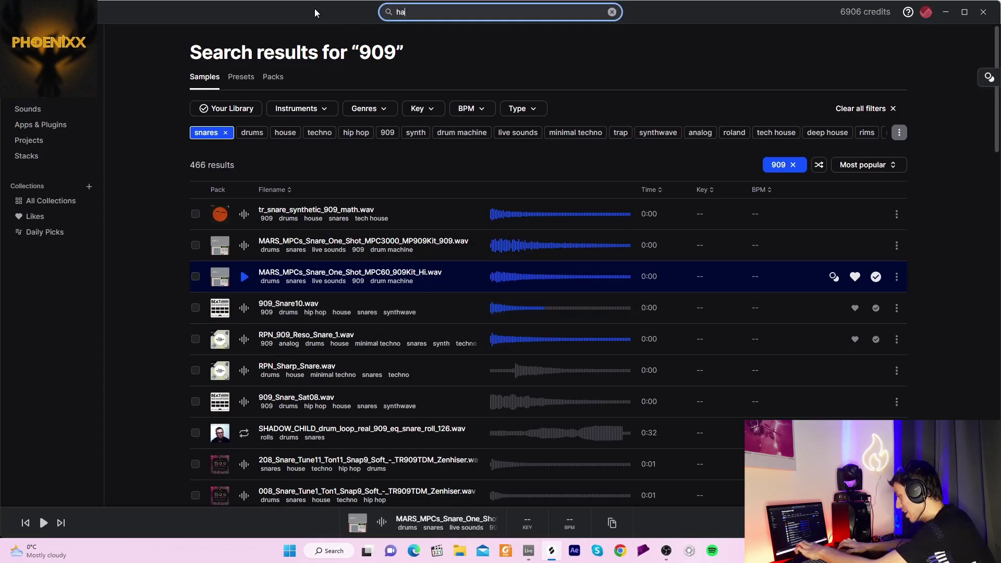
type("t")
key("Return")
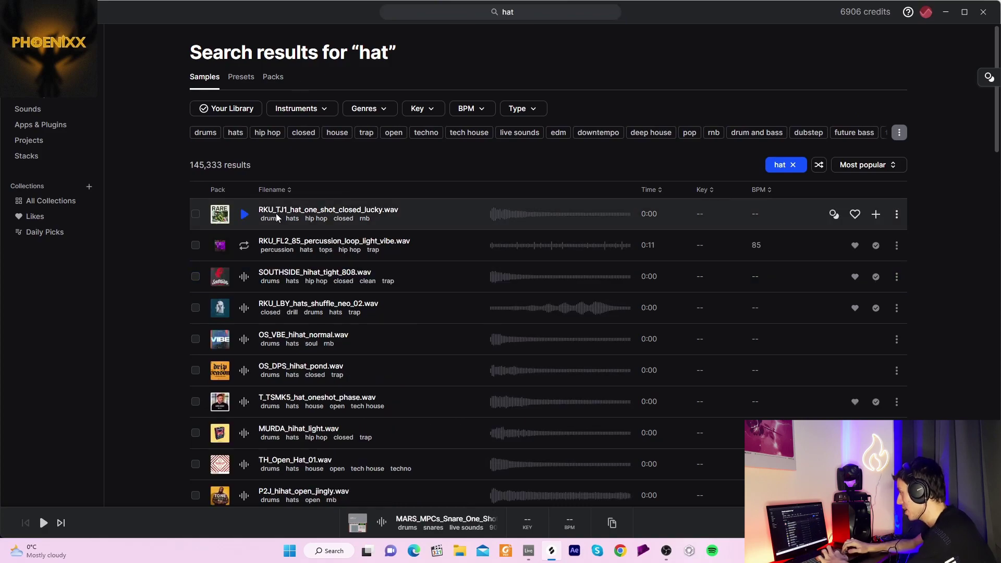
left_click(463, 111)
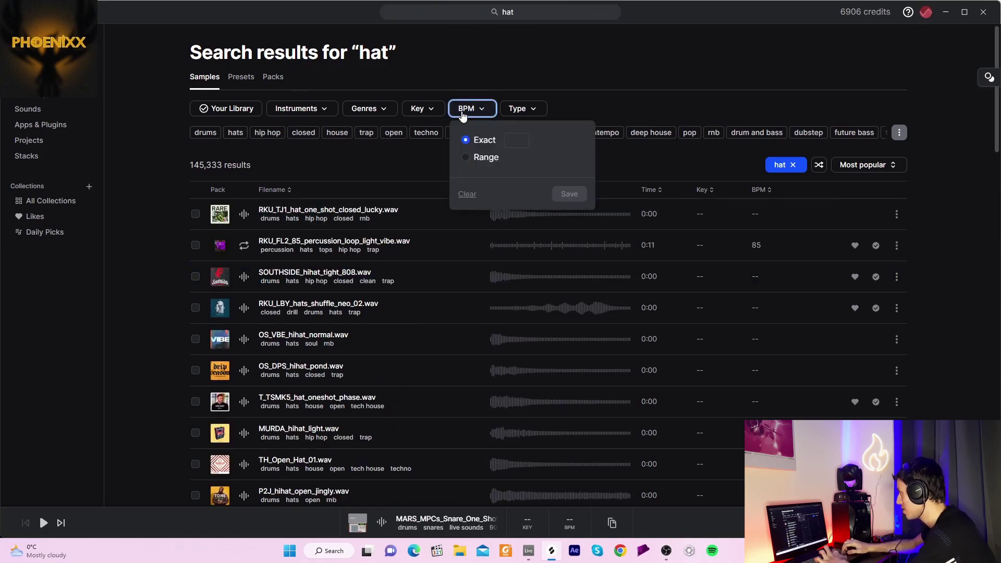
left_click(508, 142)
type("126")
key("Return")
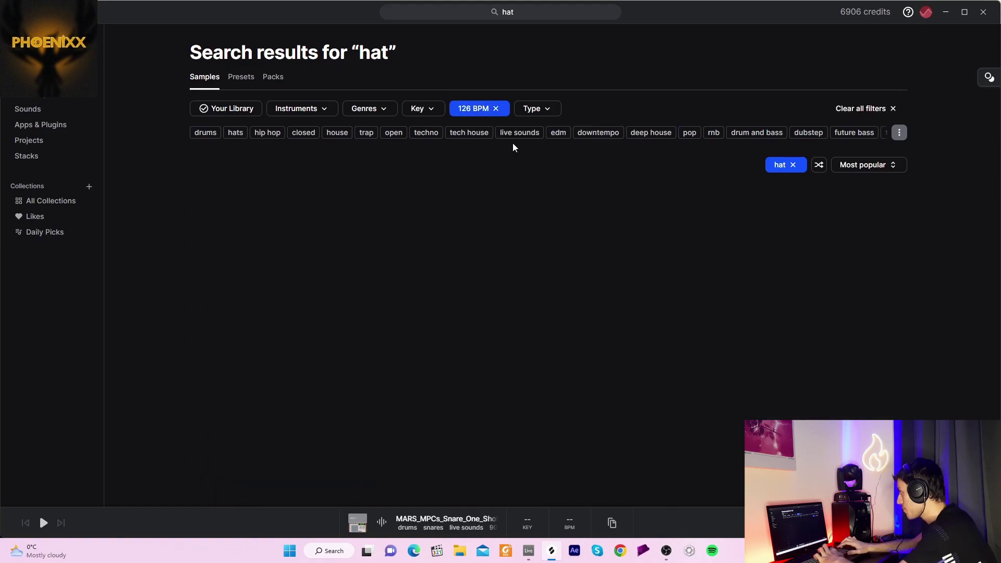
Audition the hat loops and copy DTH2_126_drum_loop_billy_hats.wav to the clipboard
left_click(244, 215)
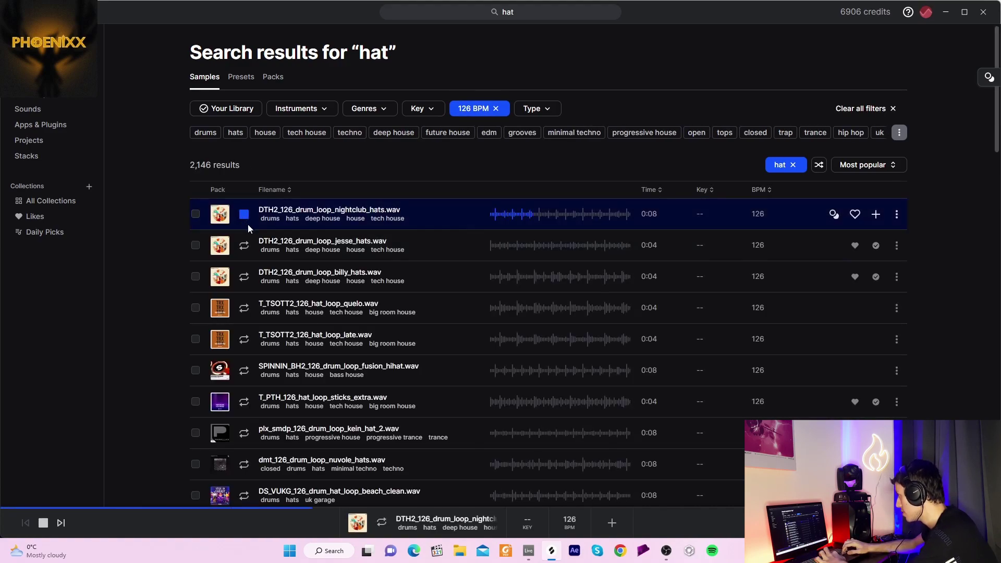
key("Down")
key("Down")
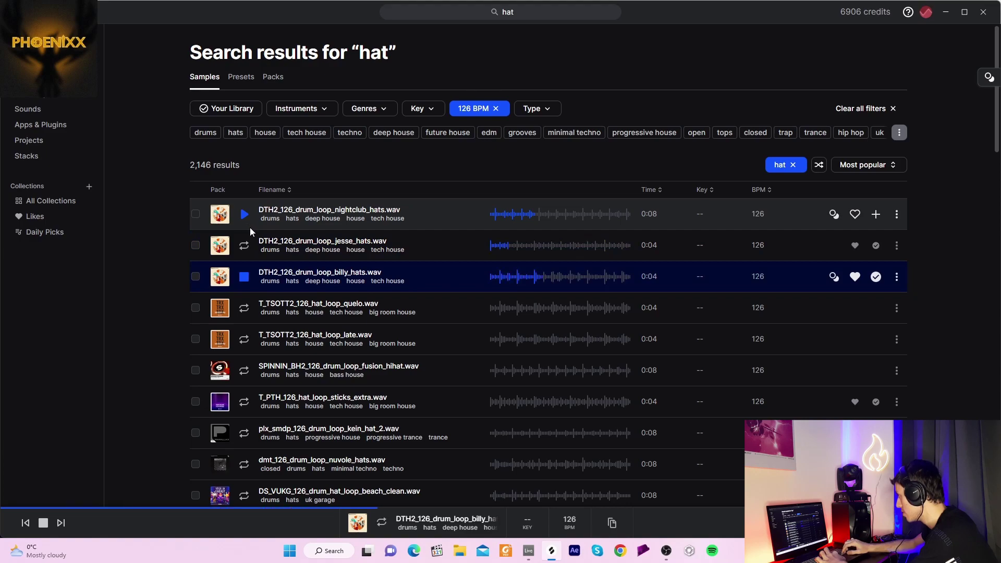
left_click(898, 276)
left_click(835, 293)
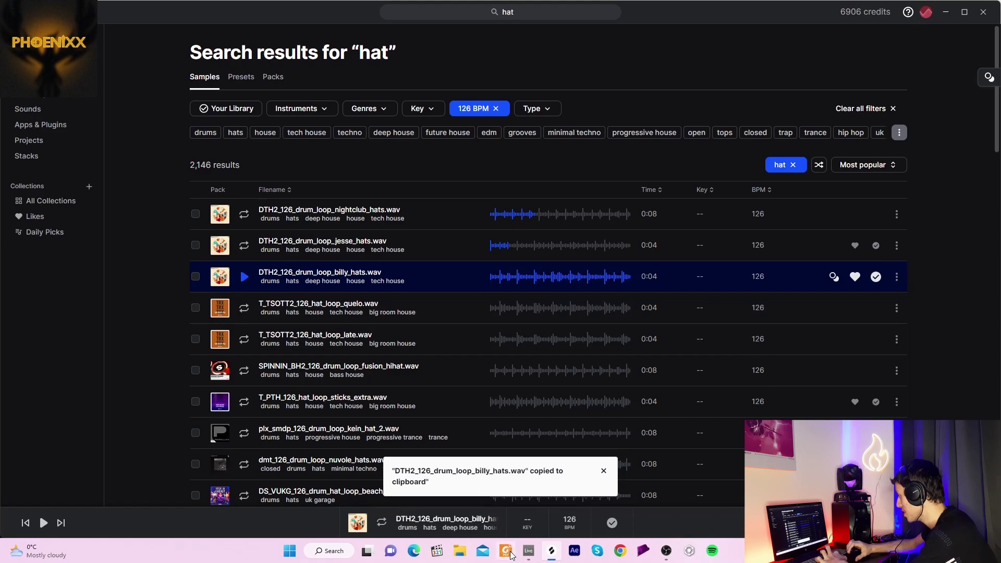
left_click(529, 551)
Add track 6 with the pasted billy_hats loop at -8.8 dB
key("Down")
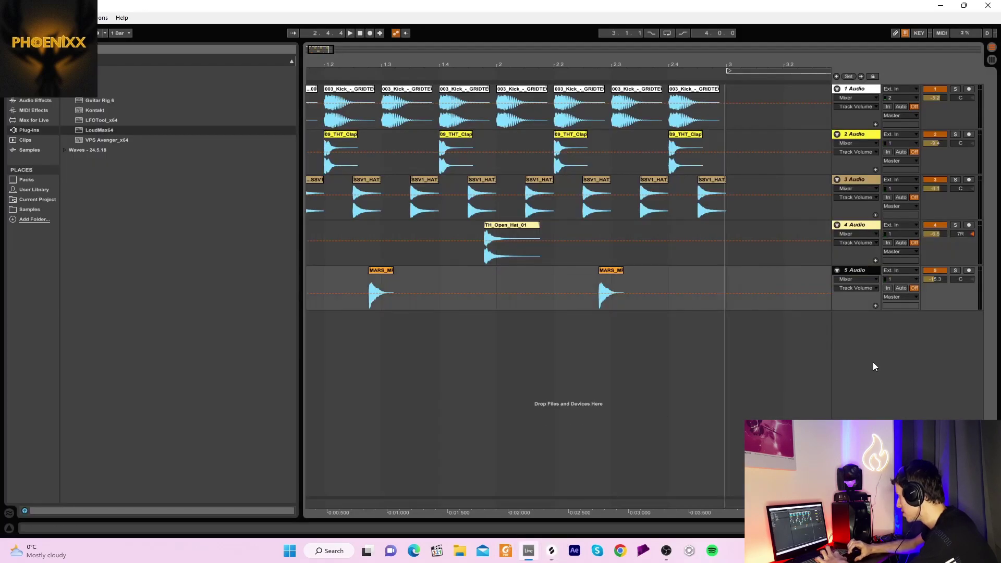
key("ctrl+t")
left_click_drag(379, 70, 350, 63)
right_click(308, 335)
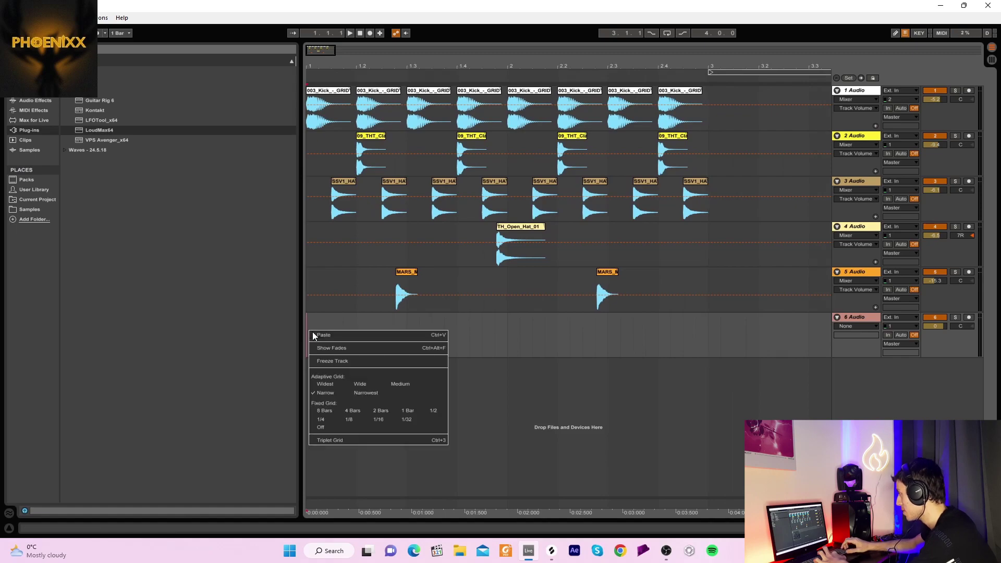
left_click(314, 335)
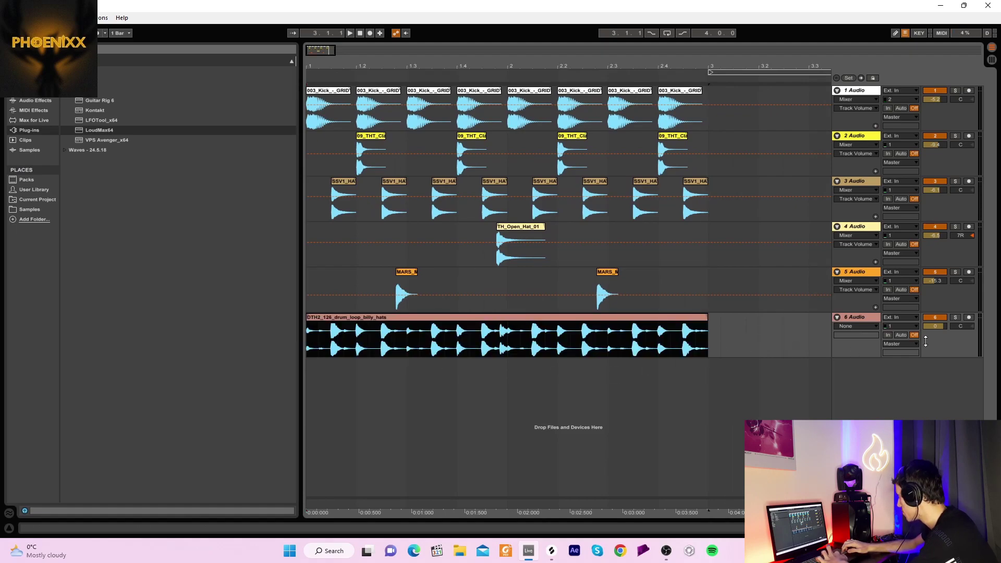
left_click_drag(933, 329, 933, 347)
key("space")
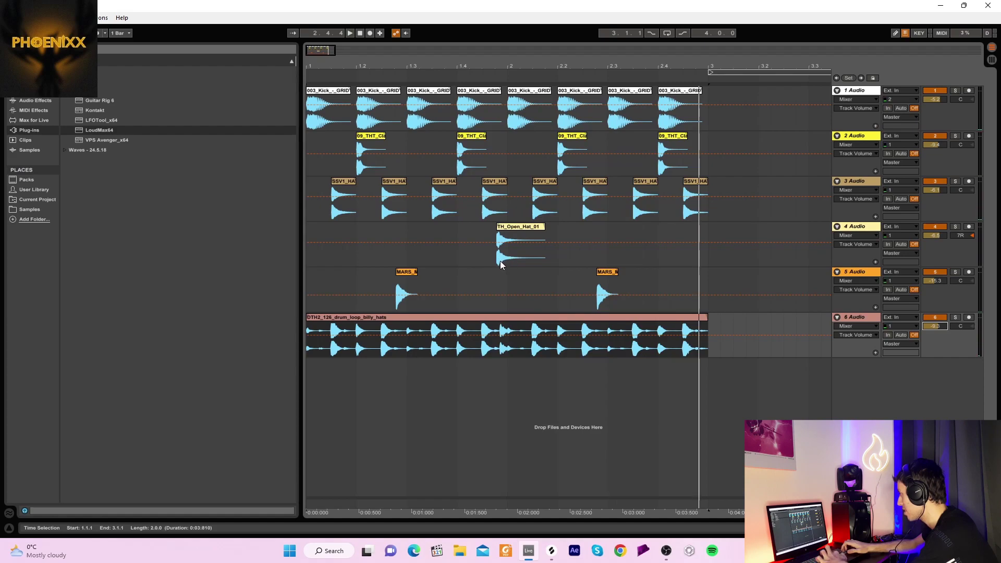
Delete the loop from 1.3 onward and repeat the two-beat clip up to bar 3
left_click_drag(634, 328, 722, 364)
left_click_drag(555, 365, 407, 365)
key("Delete")
left_click(397, 350)
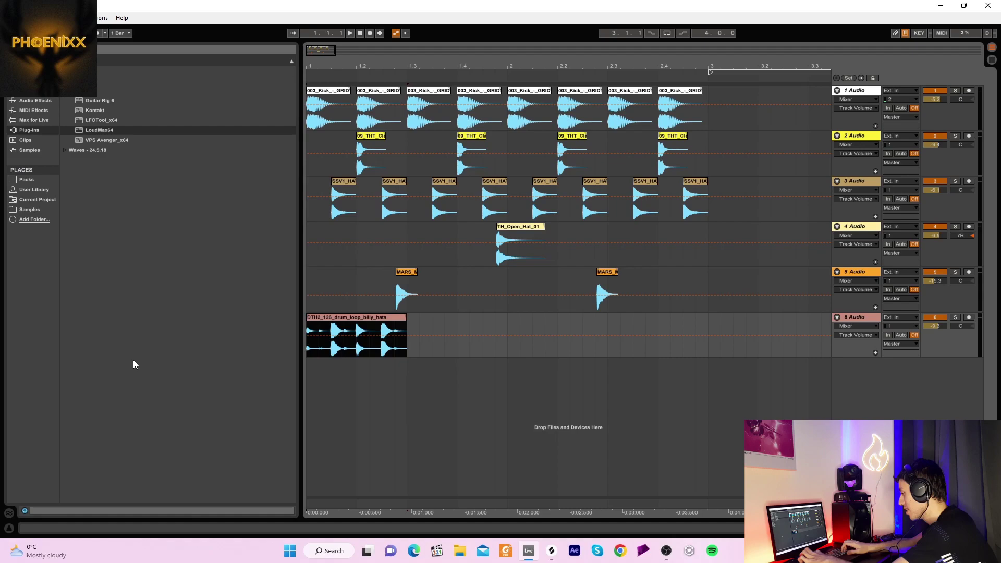
key("ctrl+d")
key("ctrl+d")
key("ctrl+d")
key("ctrl+d")
key("ctrl+z")
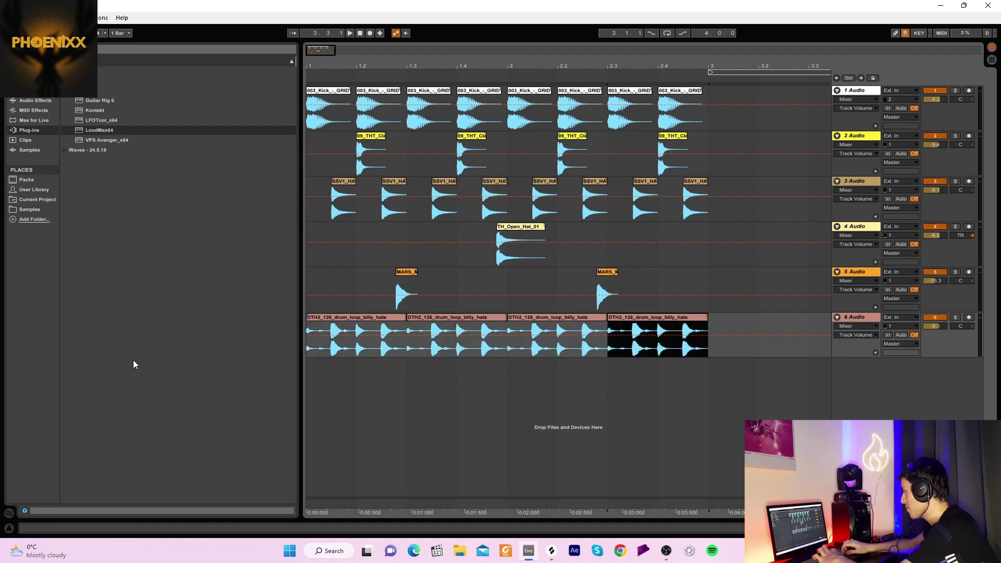
left_click(360, 33)
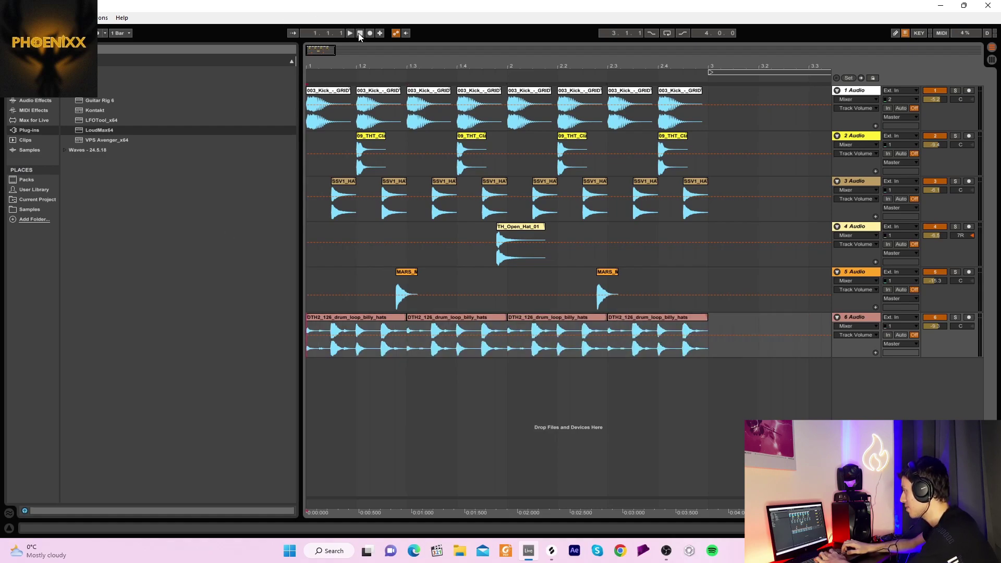
key("space")
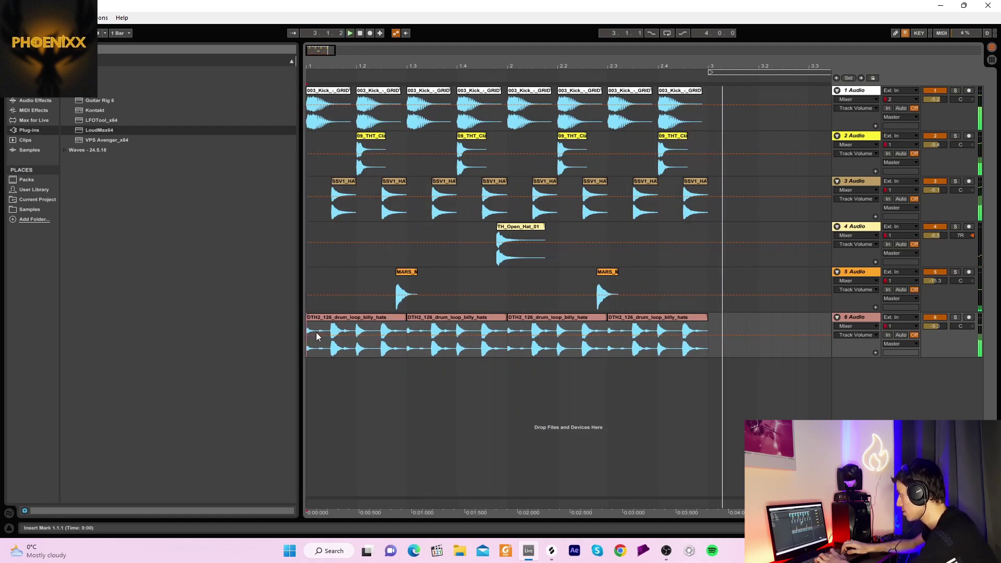
Add warp markers in the billy_hats clip and drag the first off-beat hits later for swing
scroll(334, 253, "up", 5)
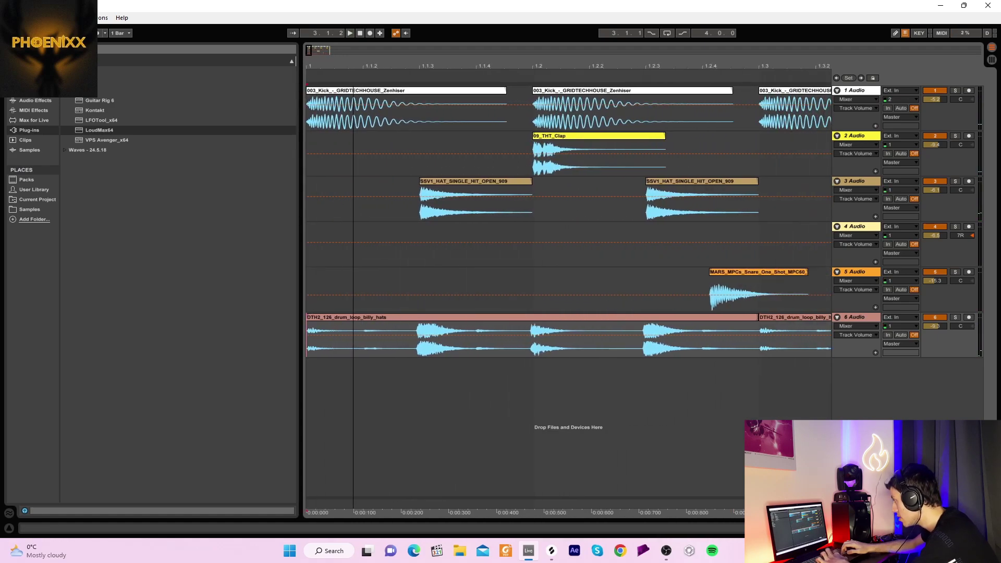
double_click(354, 317)
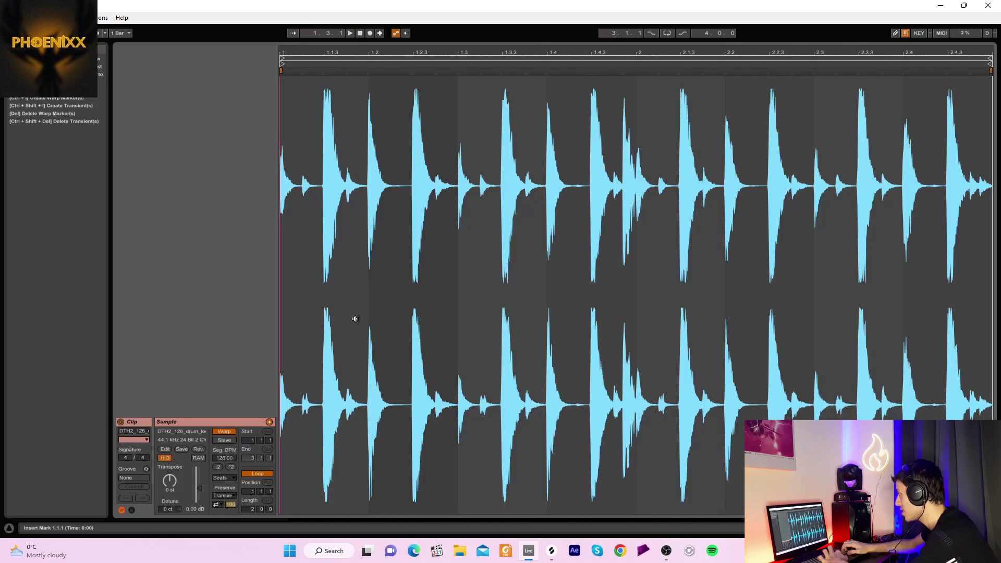
left_click_drag(286, 50, 288, 135)
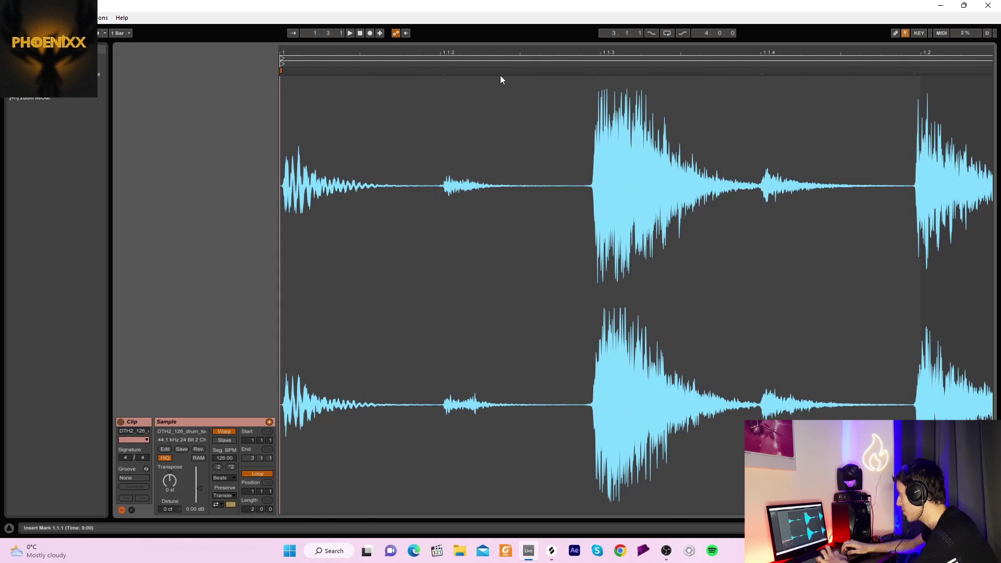
left_click(595, 71)
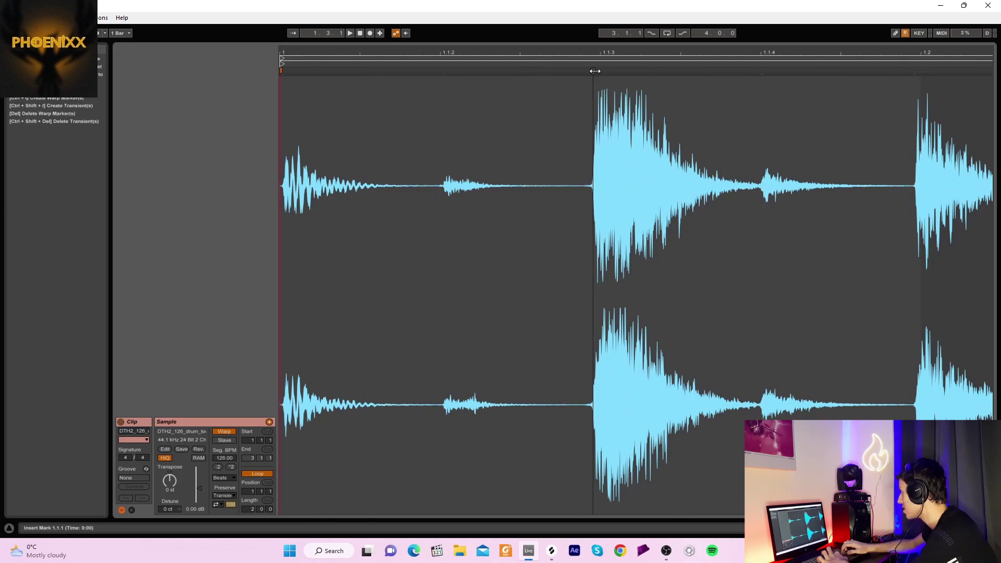
left_click(443, 71)
mouse_move(443, 71)
left_mouse_down()
mouse_move(458, 73)
mouse_move(282, 54)
left_mouse_up()
double_click(669, 70)
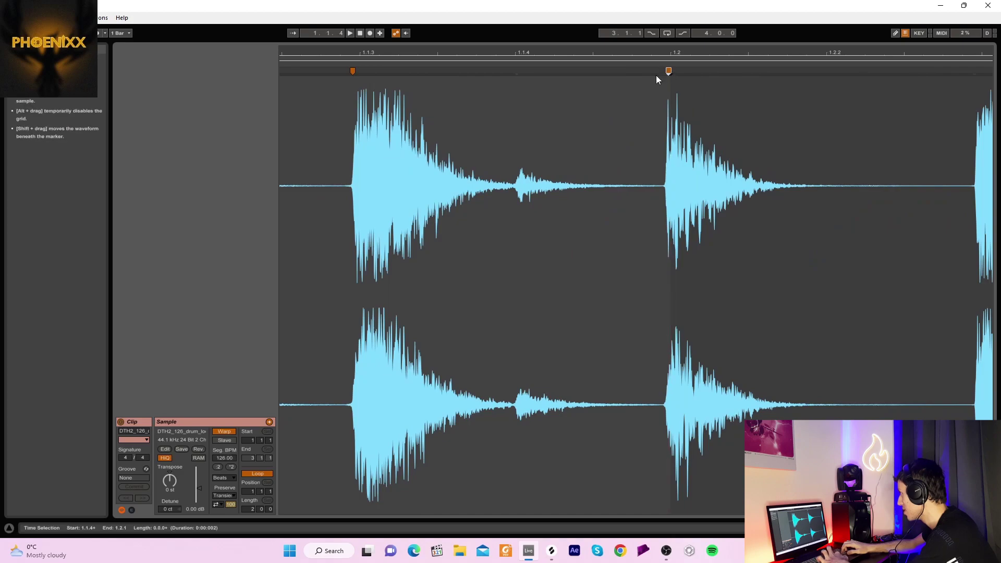
left_click(514, 81)
double_click(515, 72)
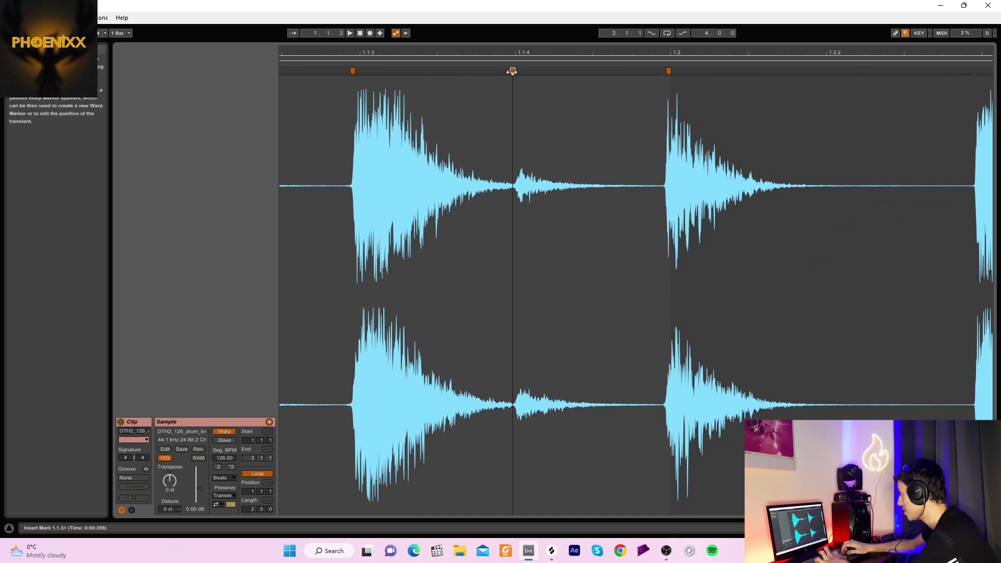
mouse_move(515, 71)
left_mouse_down()
mouse_move(584, 73)
mouse_move(655, 96)
left_mouse_up()
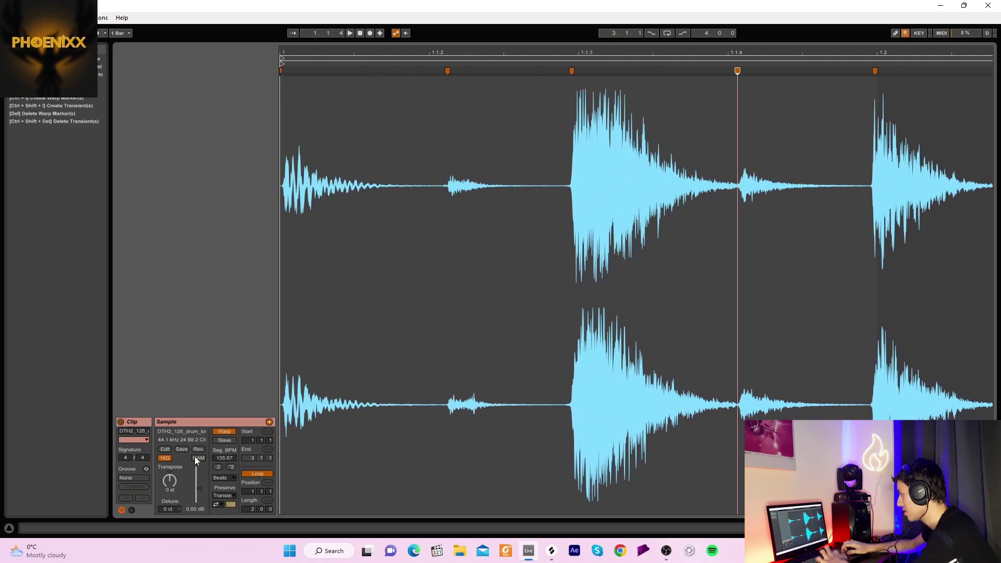
Set the clip's warp mode to Complex Pro with Formants 0
left_click(221, 479)
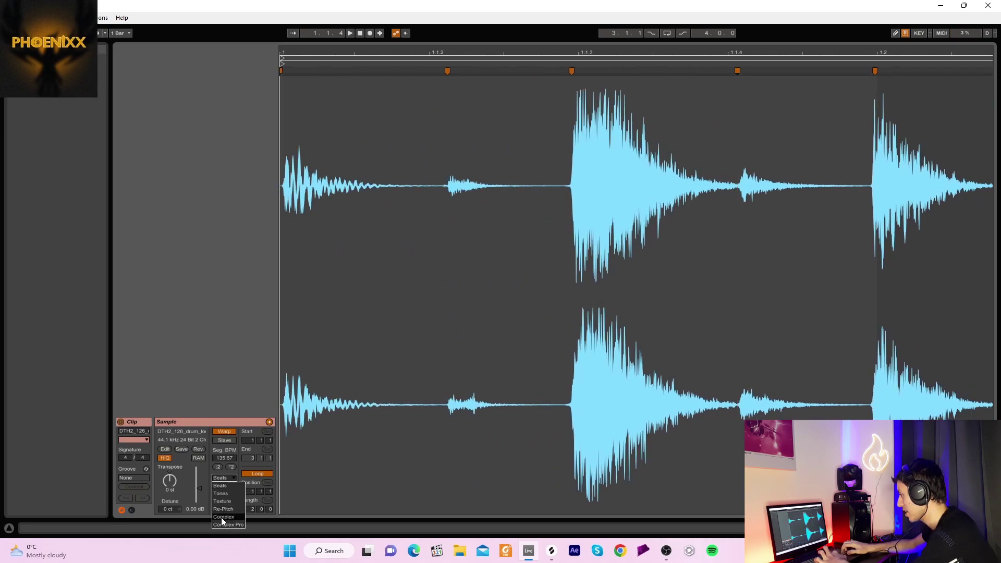
left_click(222, 525)
left_click(224, 510)
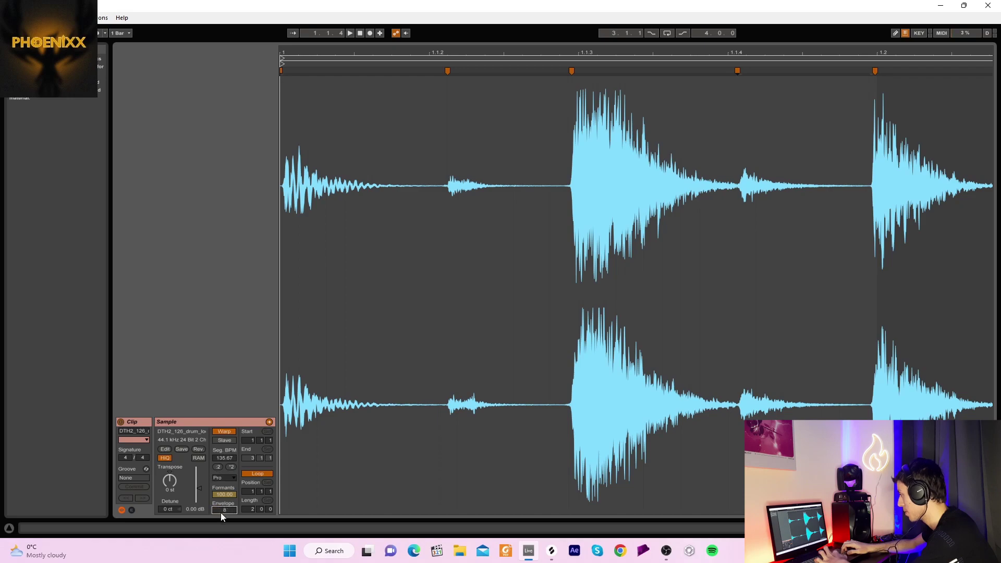
left_click(223, 495)
type("0")
key("Return")
key("space")
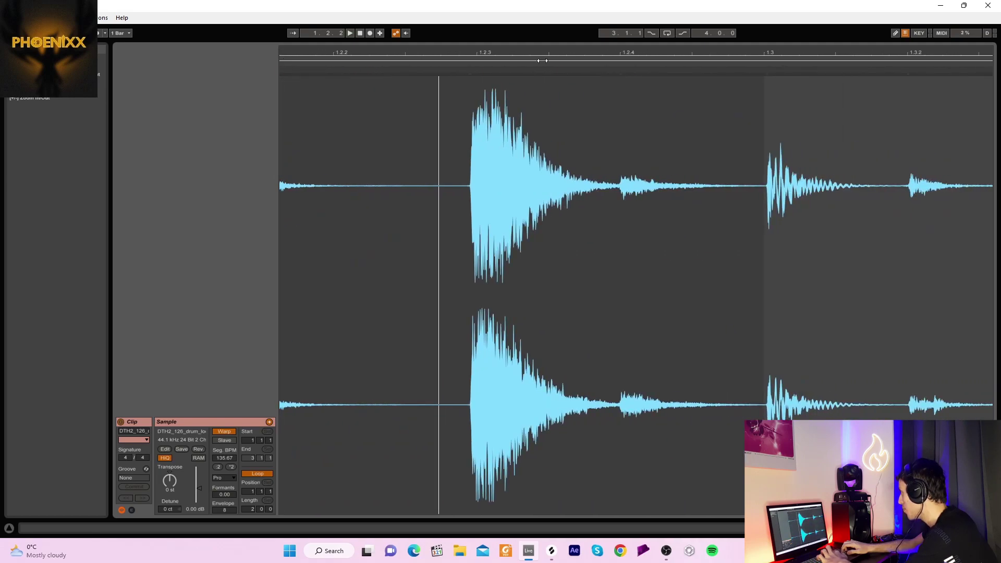
Add warp markers at 1.2.3 and 1.2.4, pushing 1.2.4 later and 1.2.3 slightly earlier
double_click(762, 76)
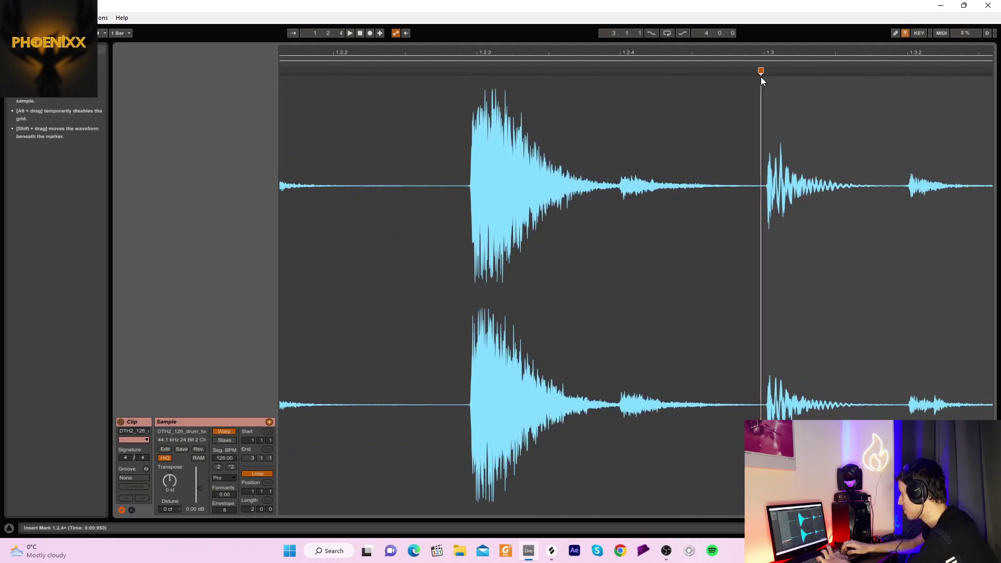
double_click(615, 76)
left_click_drag(615, 72, 628, 70)
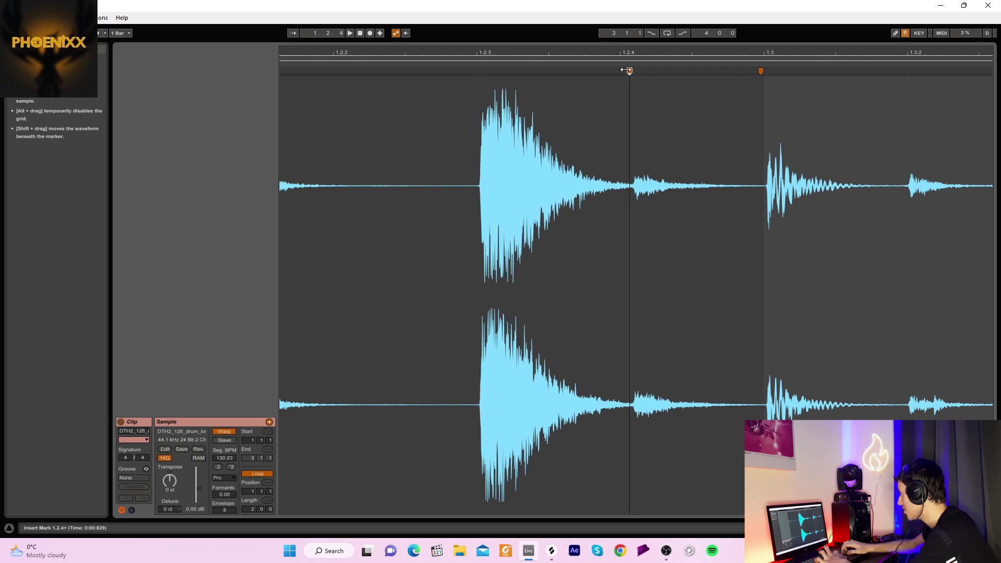
double_click(476, 71)
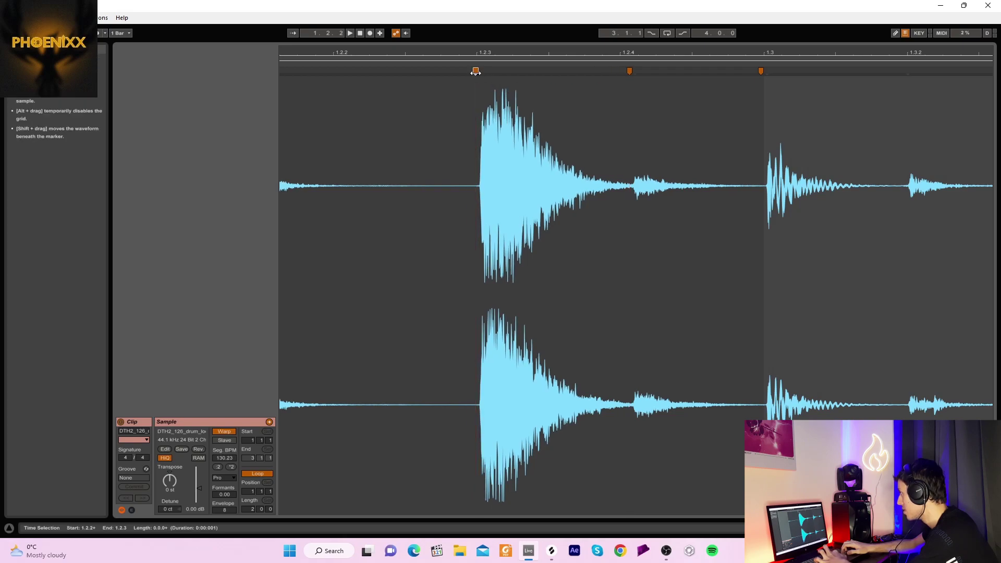
left_click_drag(476, 72, 469, 71)
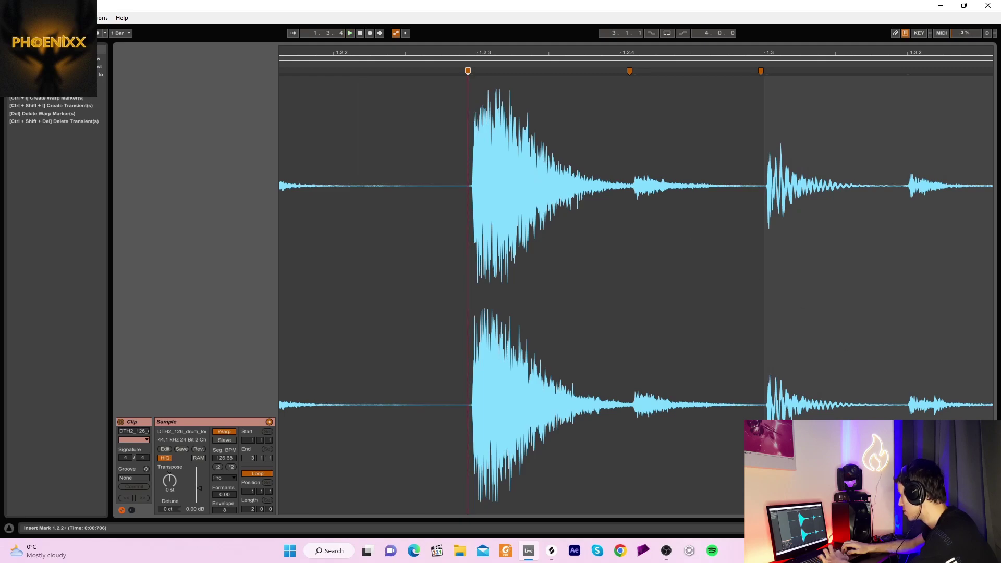
Duplicate the swung billy_hats clip across both bars on track 6 and play the groove
key("Tab")
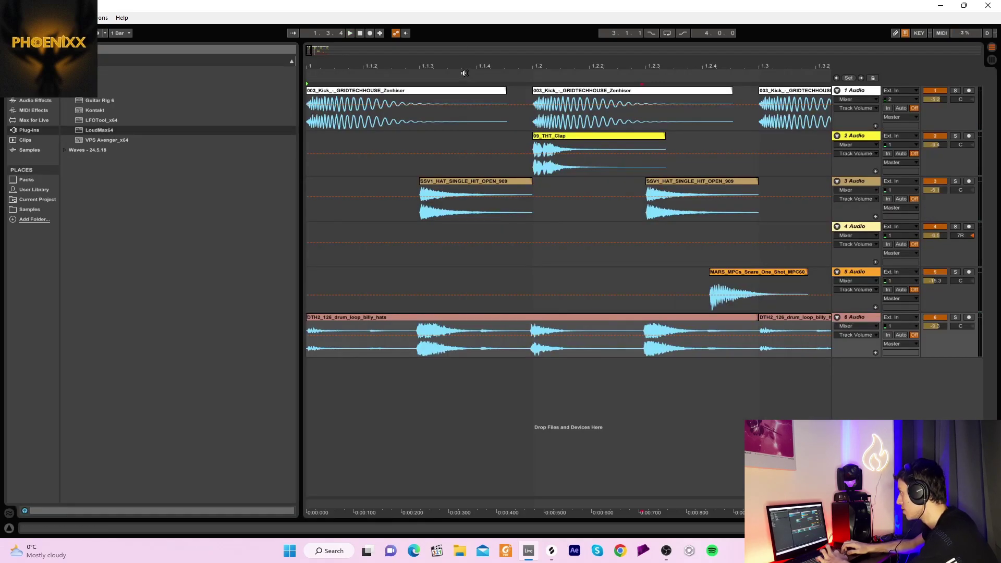
left_click_drag(467, 67, 466, 50)
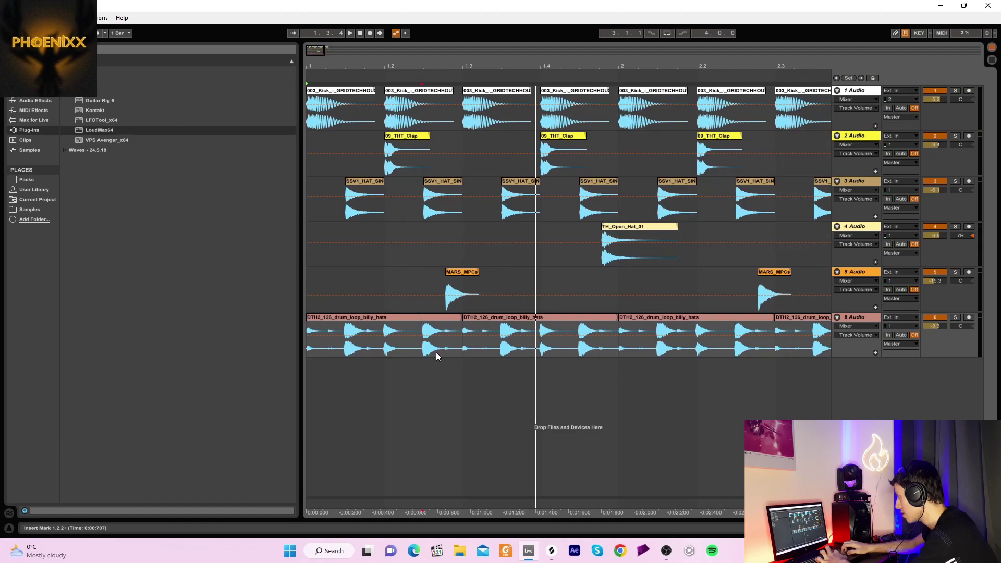
left_click(402, 318)
key("space")
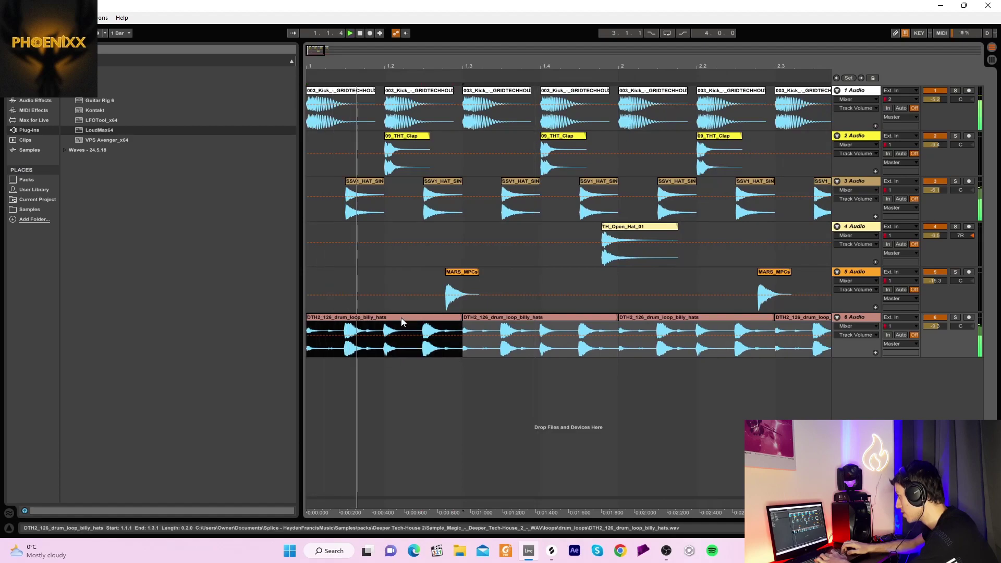
key("space")
key("ctrl+d")
key("ctrl+d")
key("ctrl+d")
key("ctrl+d")
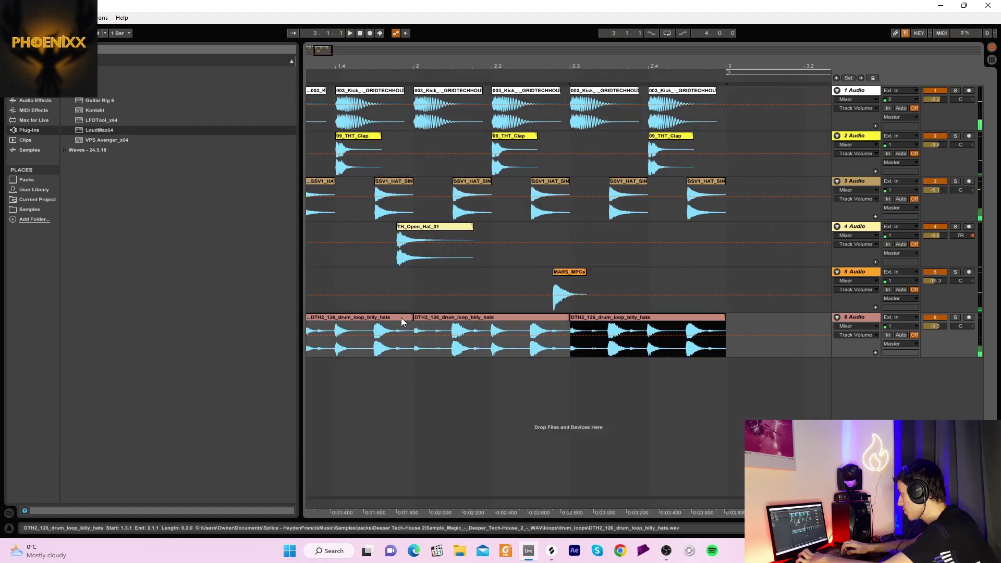
left_click(360, 33)
key("space")
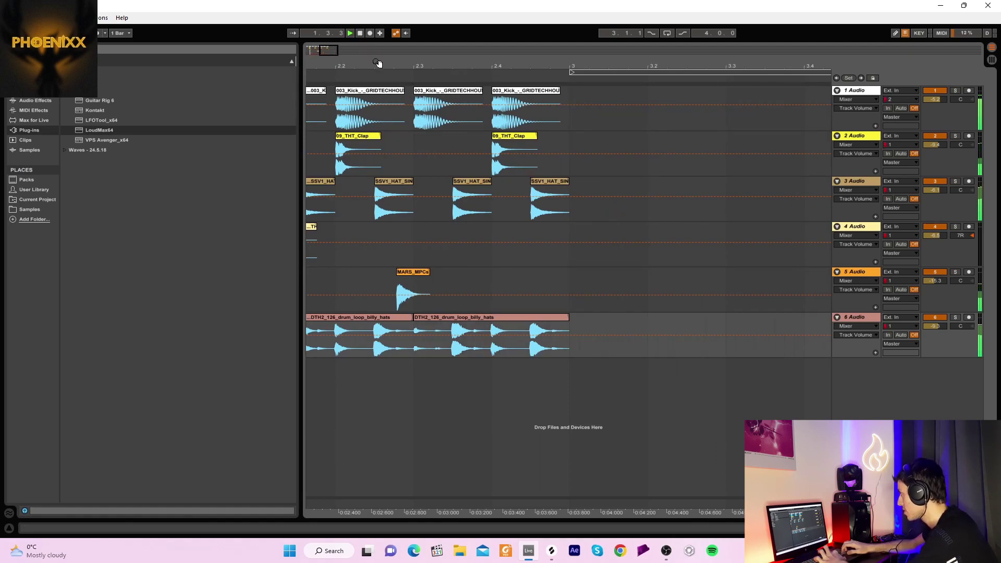
key("minus")
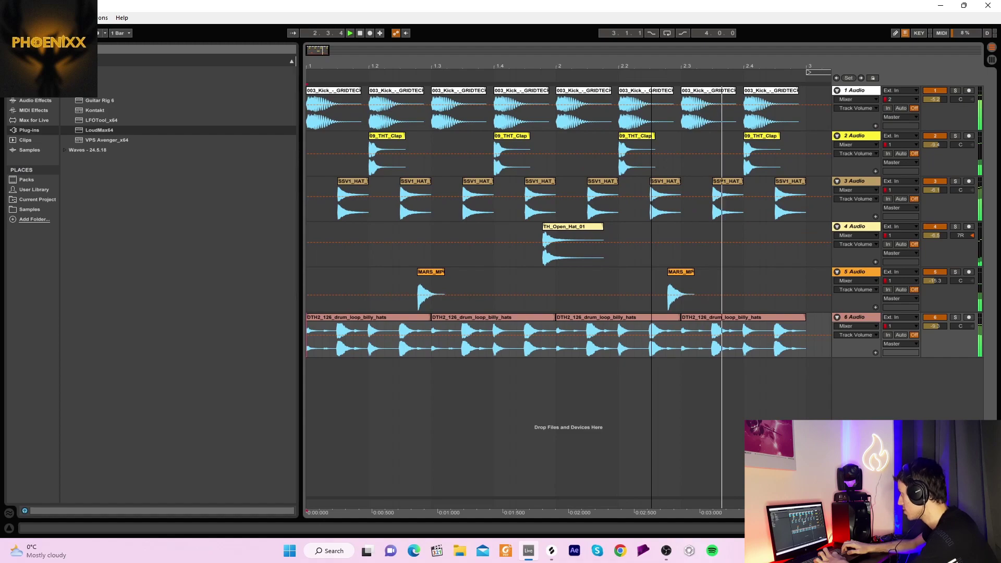
key("minus")
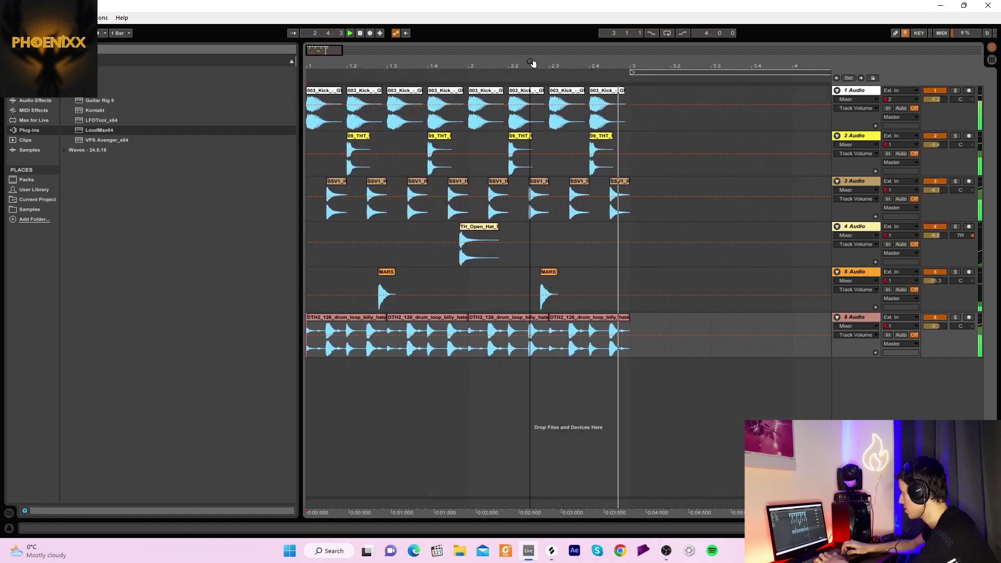
Fold tracks 1 through 6 into thin rows
left_click(838, 91)
left_click(838, 100)
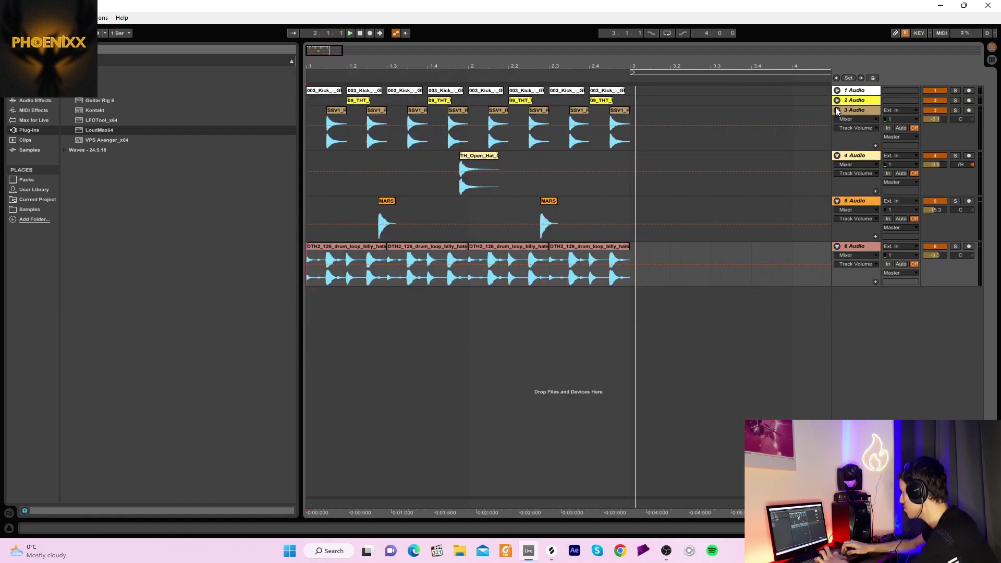
left_click(837, 111)
left_click(837, 120)
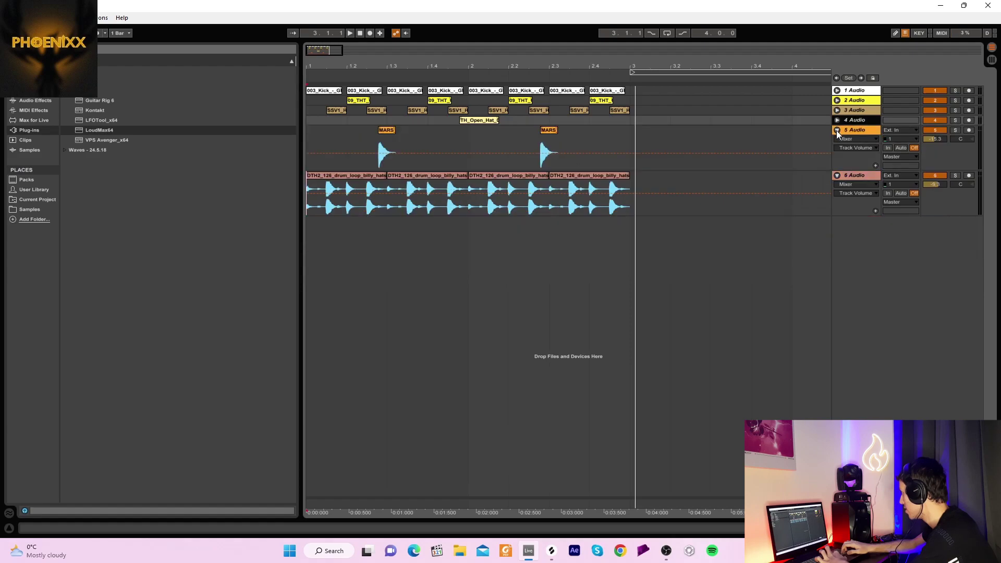
left_click(837, 130)
left_click(837, 139)
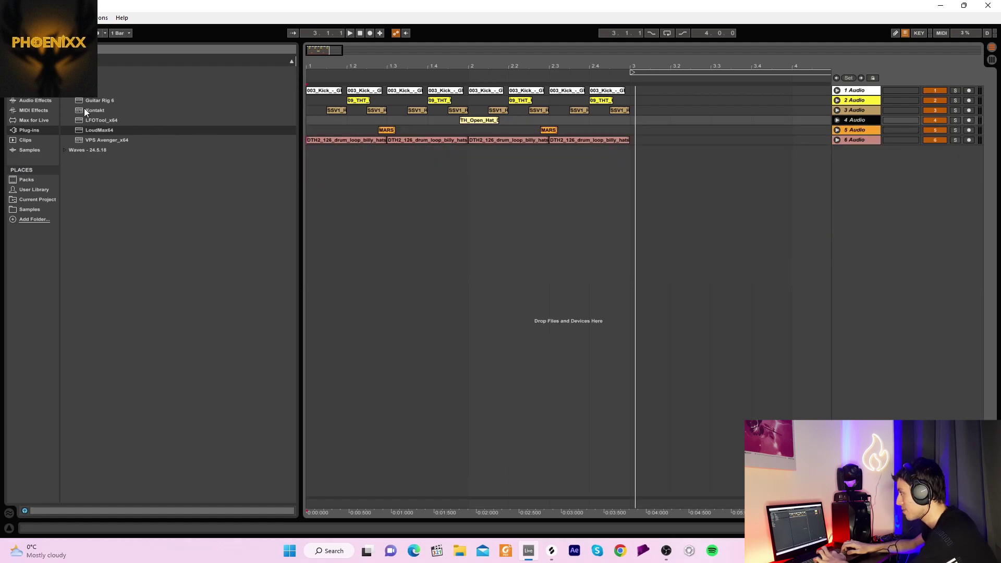
Load VPS Avenger with the Tech House 2 Arp preset AR Tech House Bassline 2, arpeggiator off
left_click(87, 93)
left_click_drag(93, 139, 376, 203)
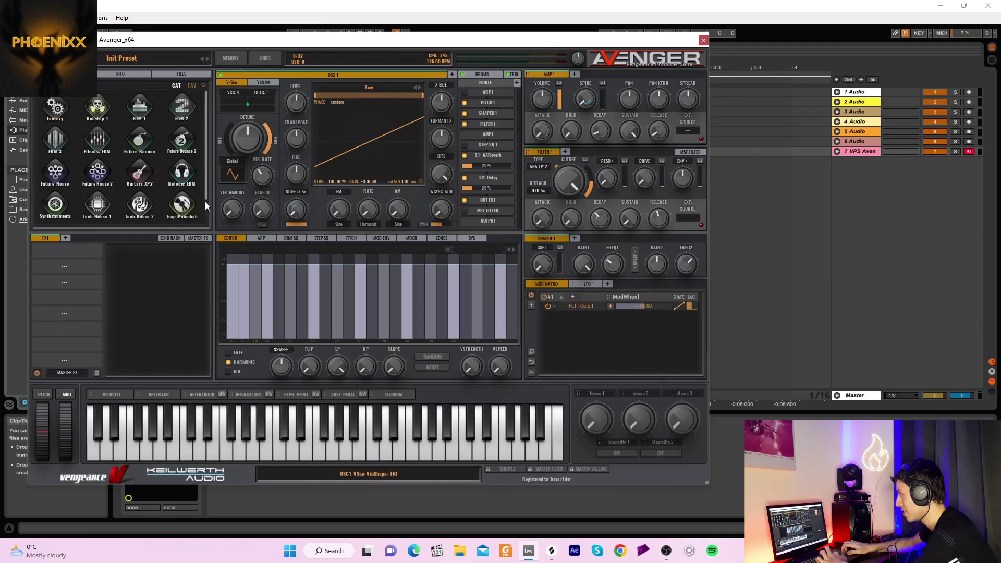
left_click(133, 205)
left_click(59, 121)
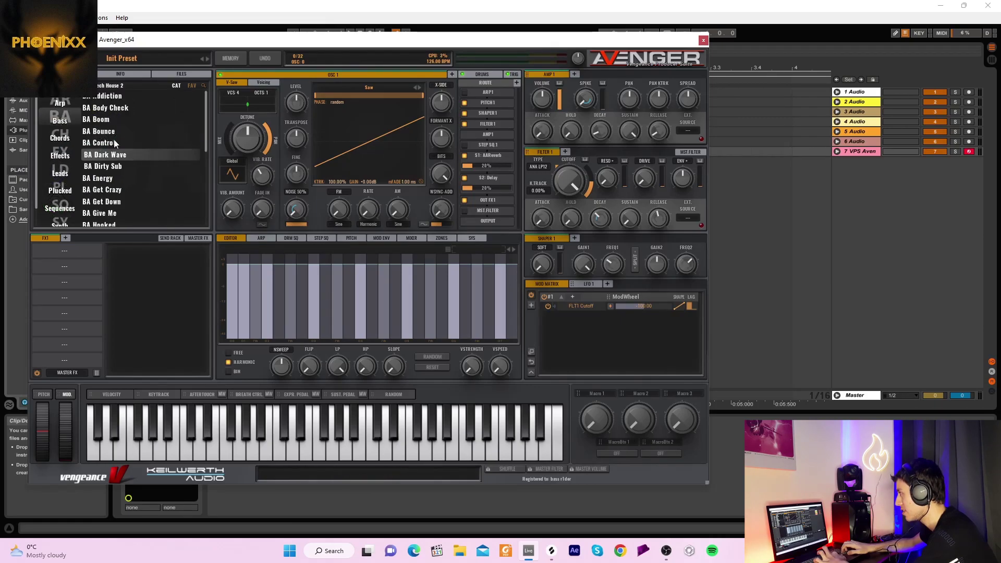
left_click(60, 103)
left_click(103, 202)
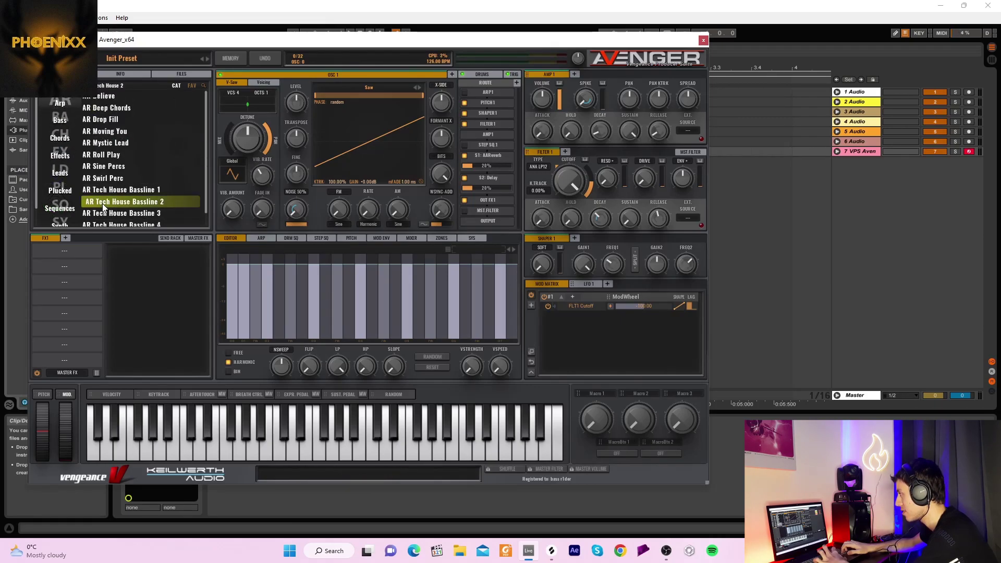
left_click(256, 238)
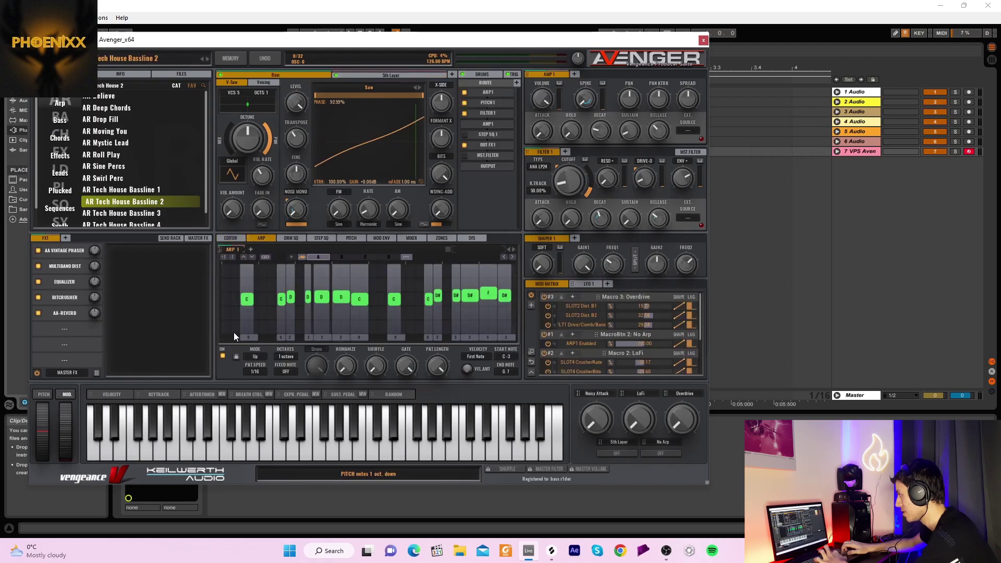
left_click(222, 358)
key("h")
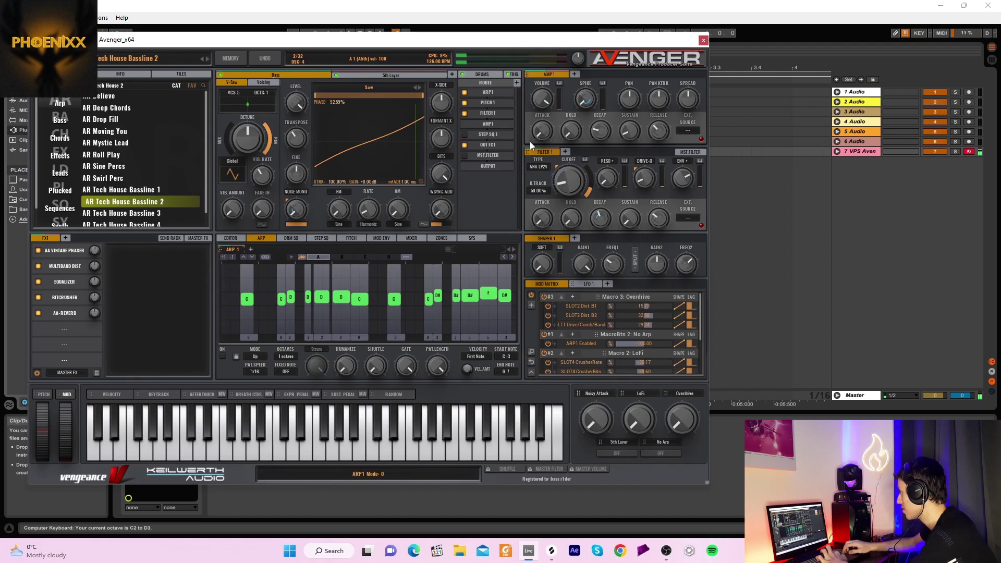
Insert a Pitch MIDI effect set to -2 st ahead of VPS Avenger
left_click(704, 42)
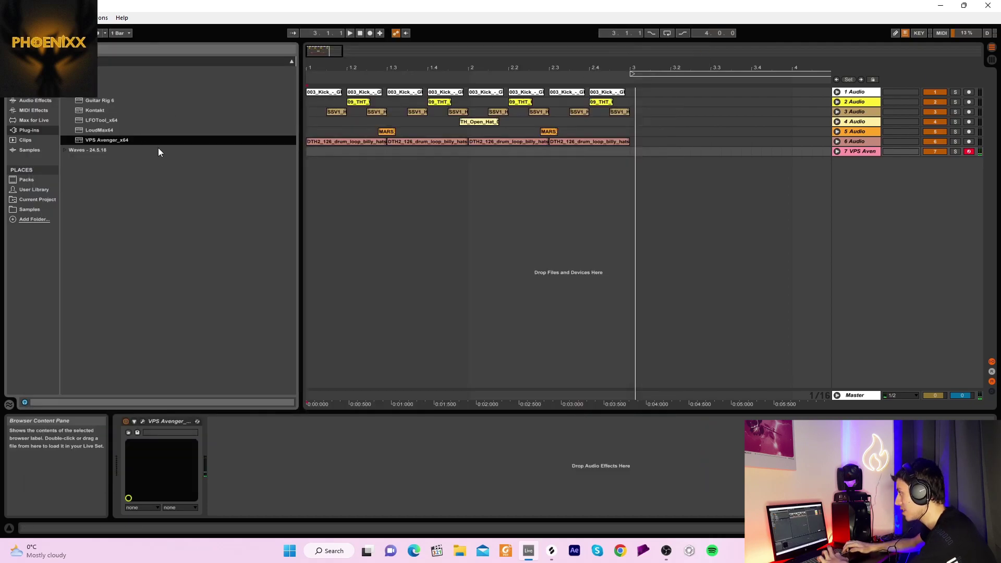
left_click(29, 111)
left_click_drag(76, 112, 133, 449)
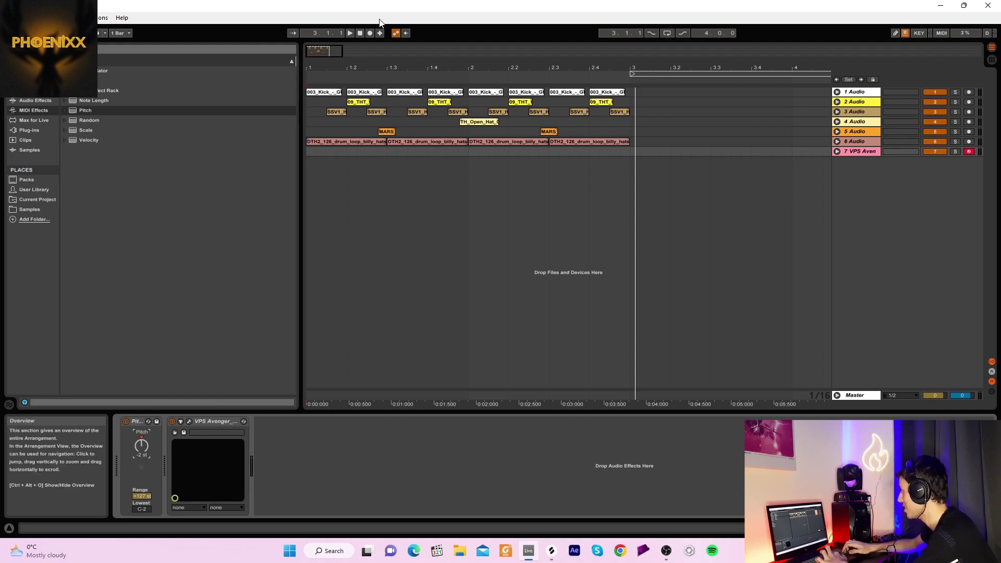
Record an Avenger clip on track 7 and stretch its end to bar 3
left_click(370, 33)
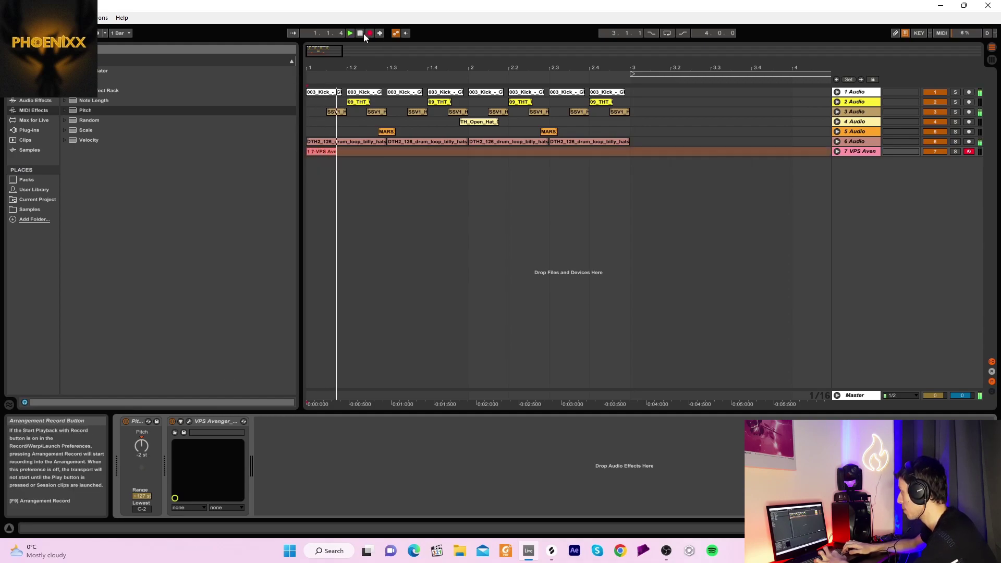
left_click_drag(371, 152, 630, 152)
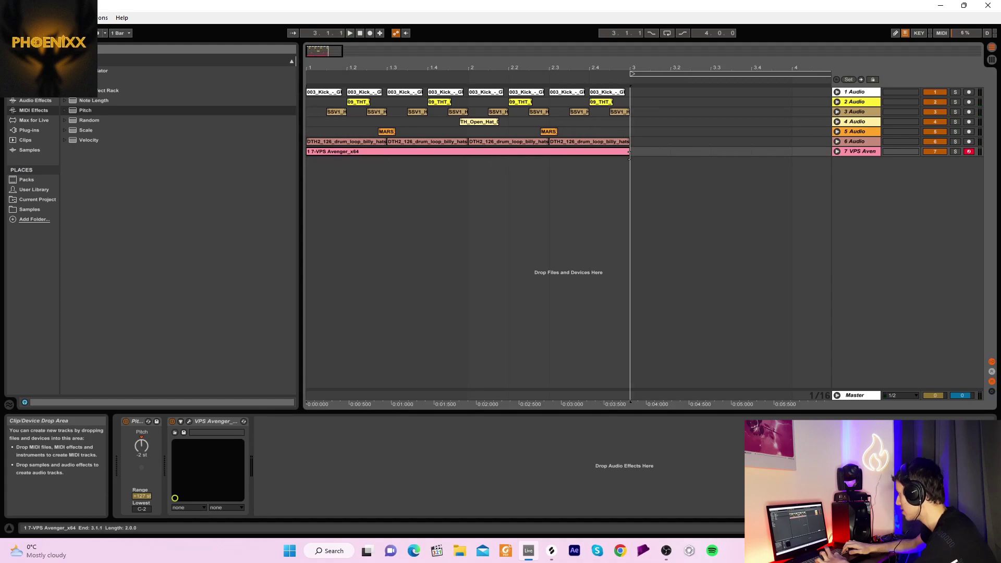
left_click(27, 130)
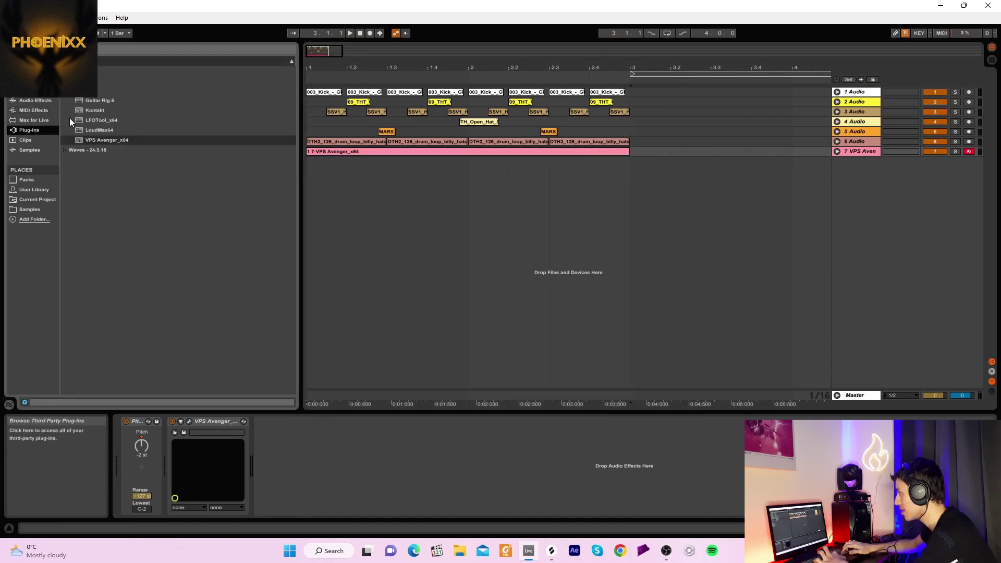
left_click_drag(94, 121, 233, 140)
Add LFOTool after Avenger and redraw its LFO as a ramp from silence to full
left_click_drag(350, 162, 350, 154)
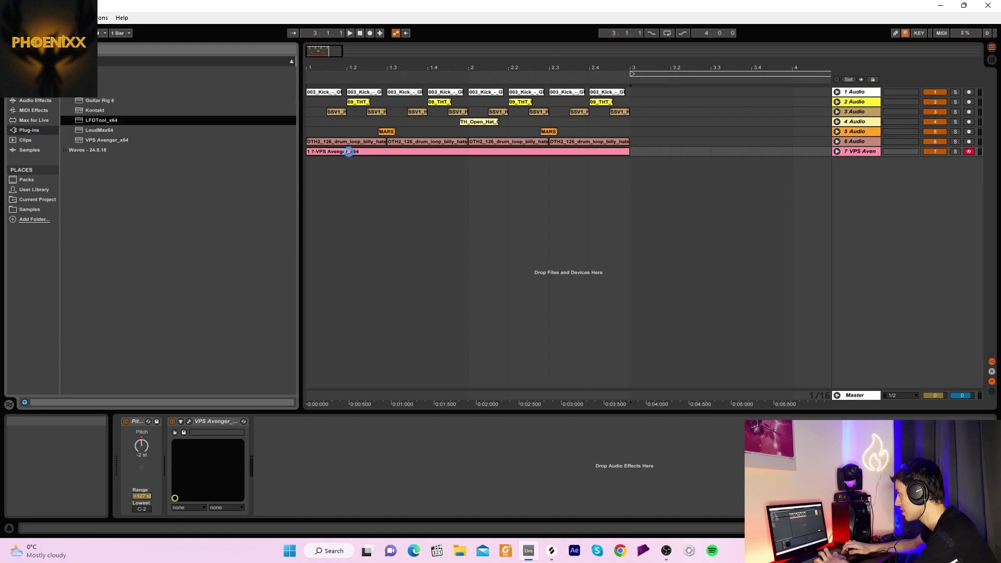
left_click_drag(108, 149, 107, 246)
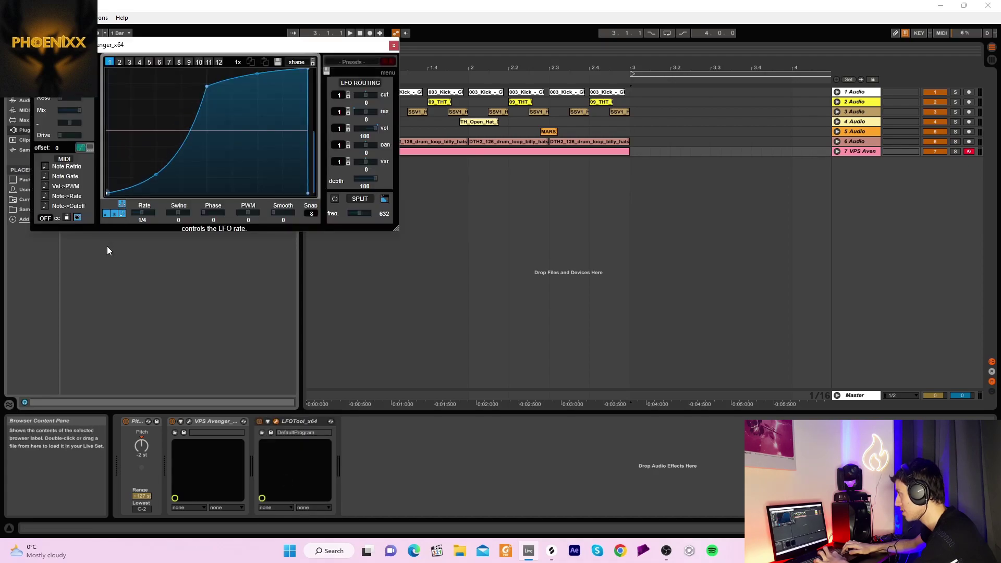
left_click_drag(206, 87, 207, 65)
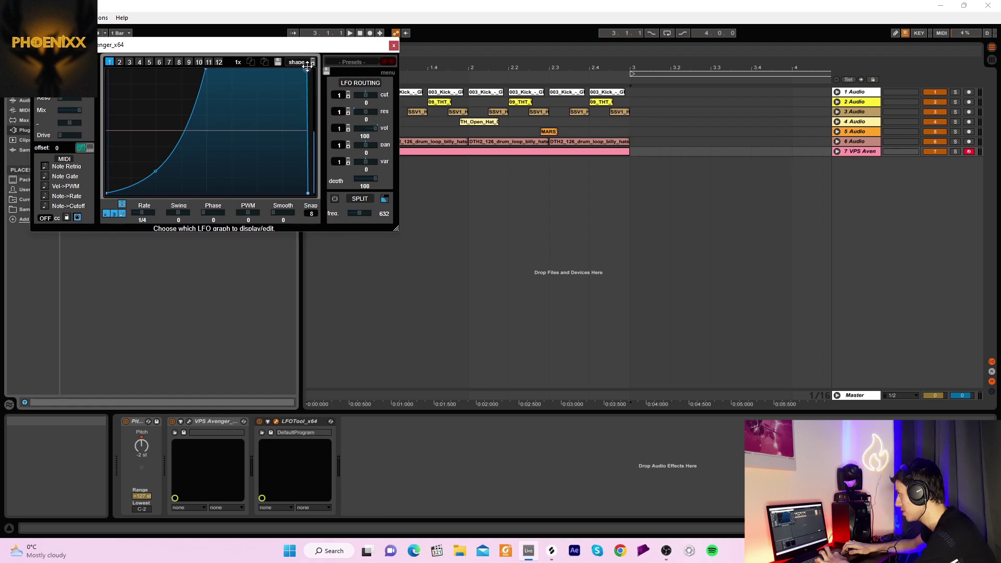
left_click(394, 46)
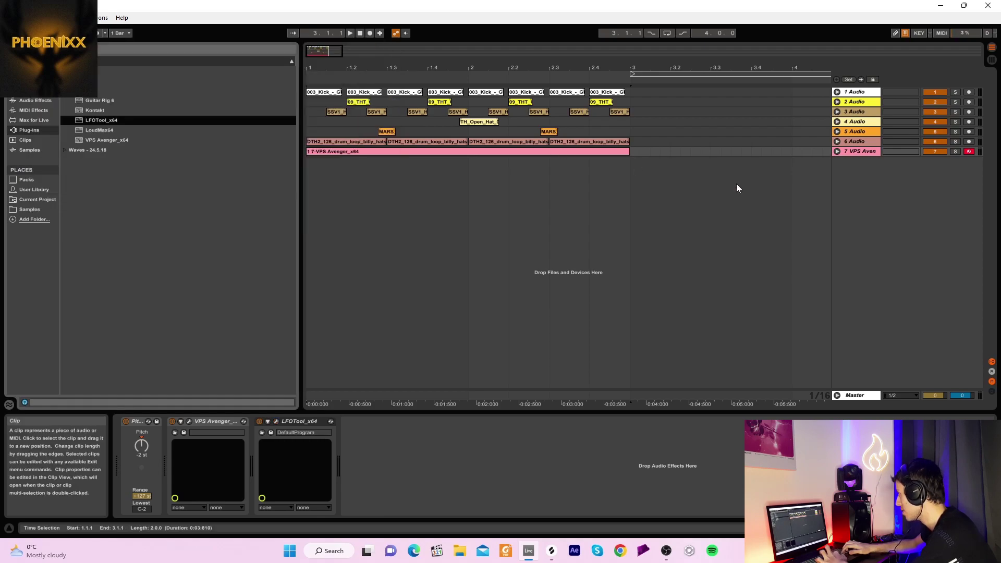
Set track 7's volume to -6.2 dB
left_click(846, 151)
left_click_drag(926, 160, 926, 163)
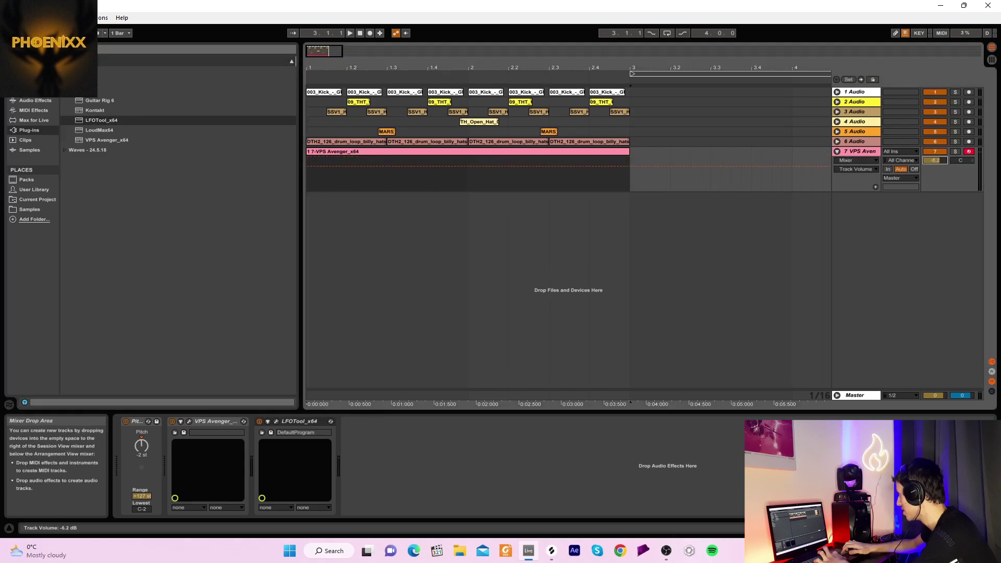
left_click(516, 150)
Open the Avenger clip and draw an A2 note ending at 1.2.1
double_click(517, 150)
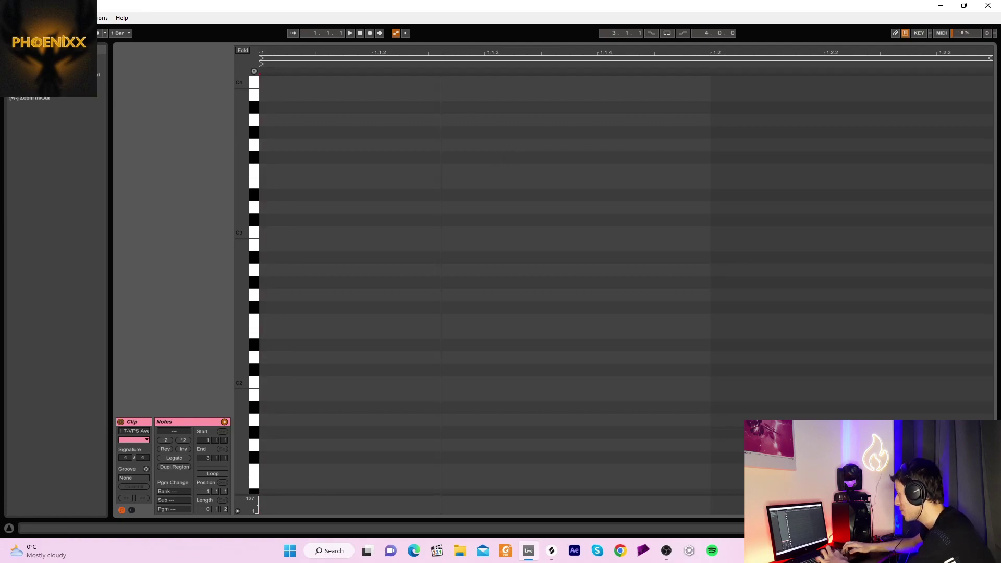
key("minus")
double_click(308, 270)
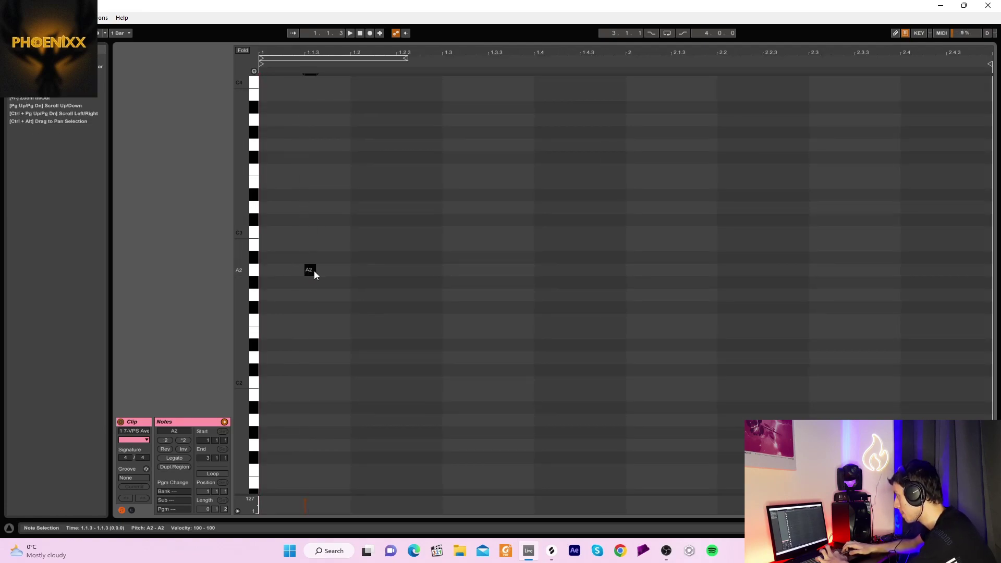
left_click_drag(315, 271, 348, 271)
key("space")
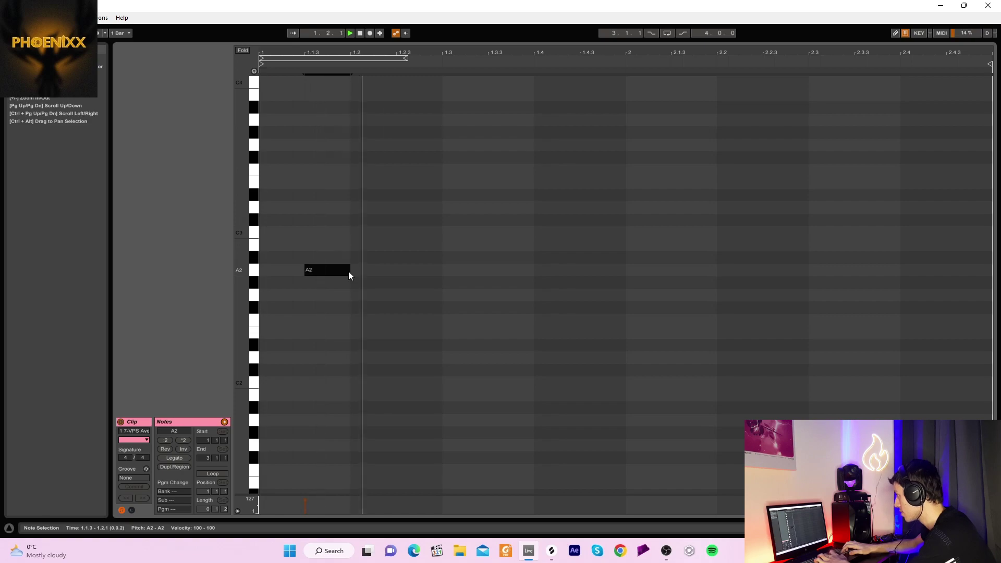
Duplicate the note and place an A#2 note starting at 1.2.1
key("ctrl+d")
key("Right")
key("Right")
key("Right")
key("Right")
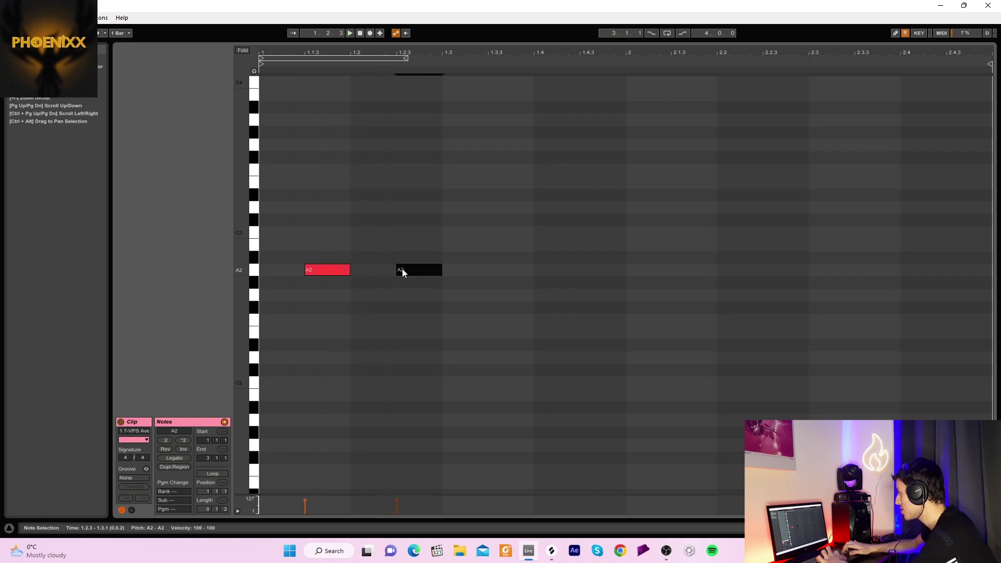
left_click_drag(406, 270, 377, 256)
key("space")
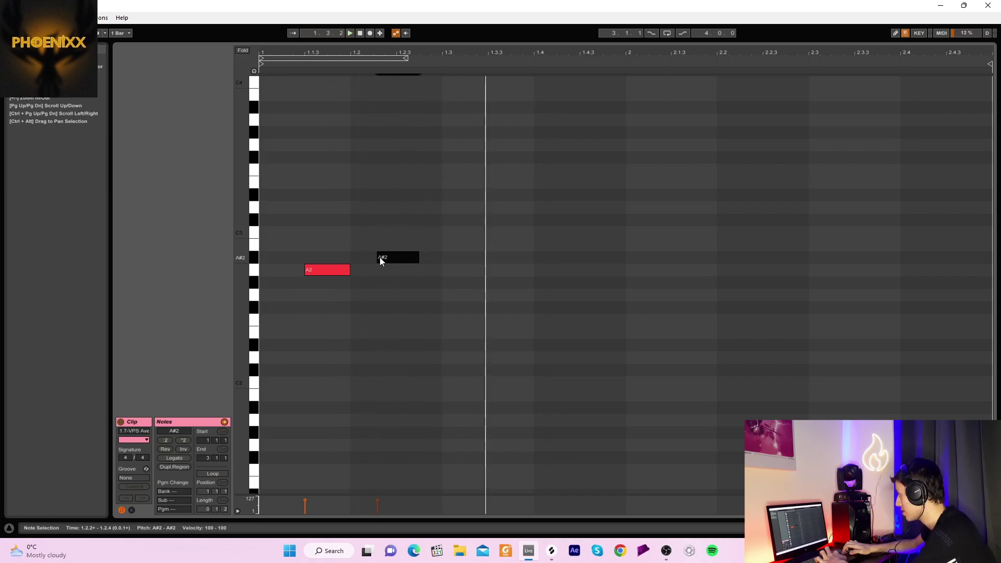
left_click(374, 258)
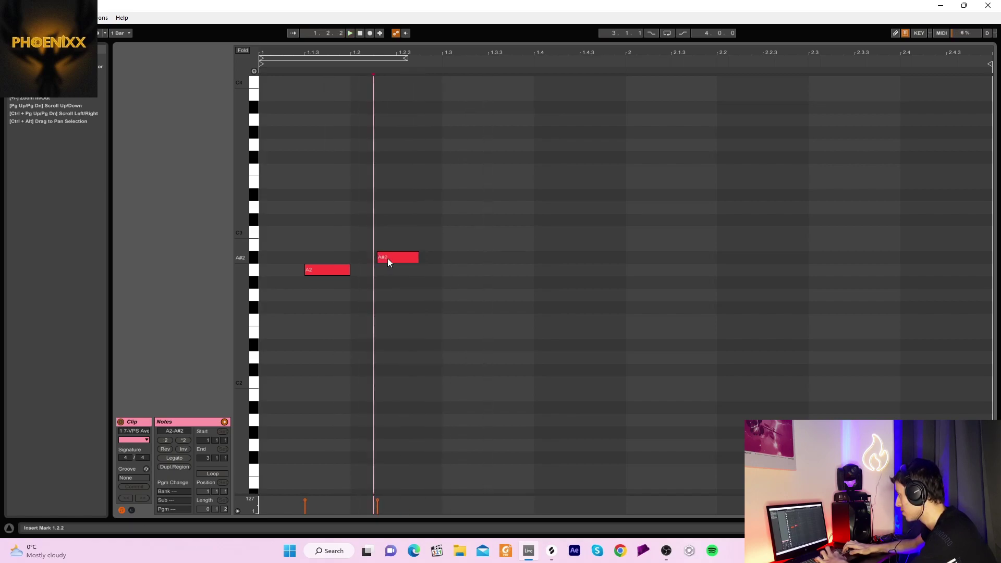
mouse_move(387, 259)
left_mouse_down()
mouse_move(409, 274)
mouse_move(370, 276)
mouse_move(350, 259)
left_mouse_up()
Copy the A#2 note up to C3 and add a second C3 later in the bar
key("ctrl+d")
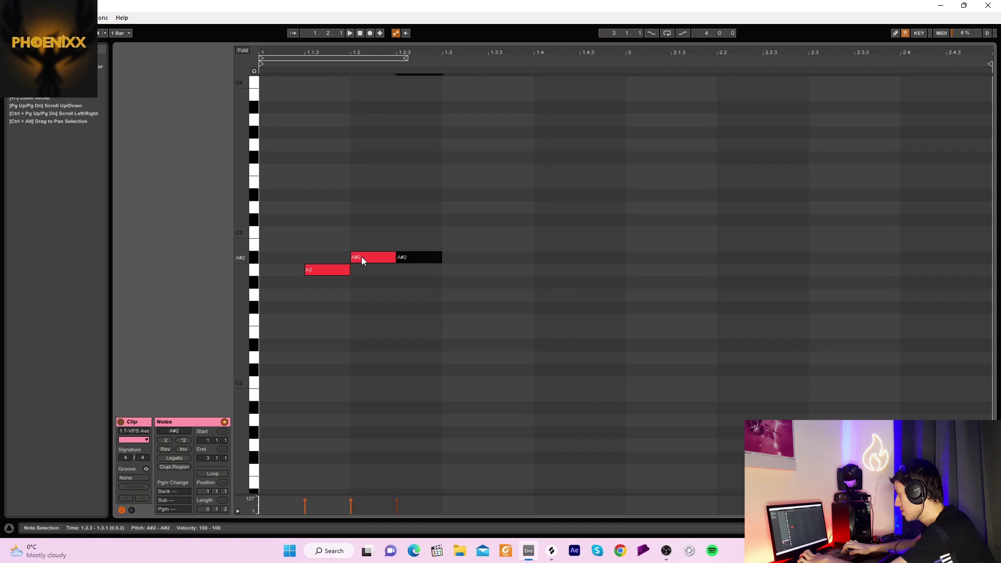
key("Up")
key("Up")
key("space")
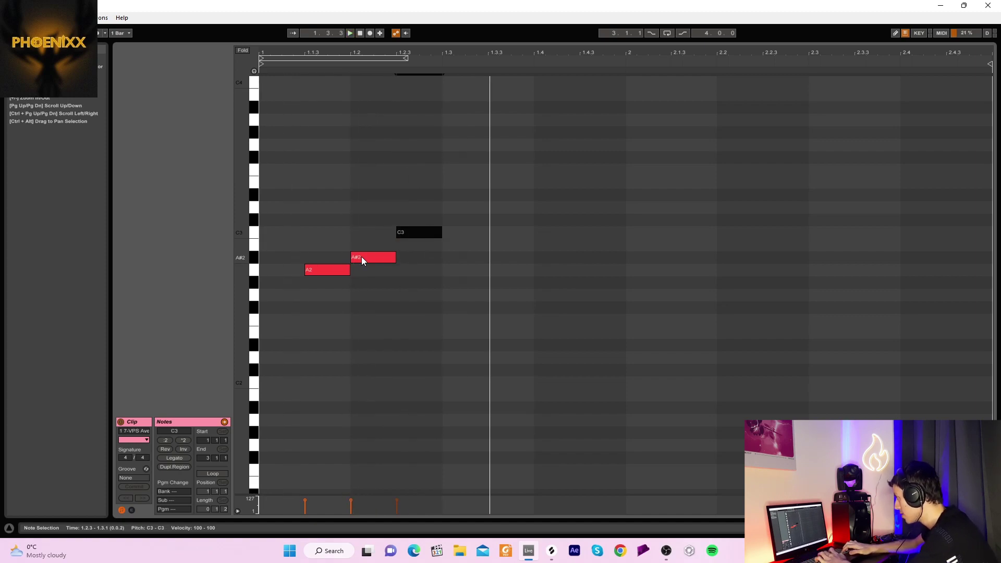
key("ctrl+d")
key("Right")
key("Right")
key("Right")
key("Right")
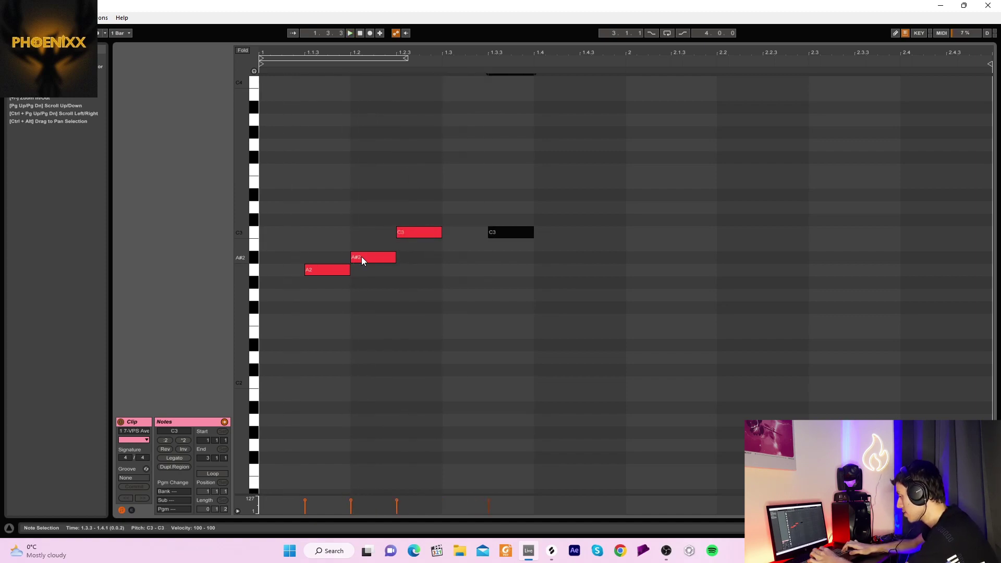
Add an A#2 note and a shortened A2 starting at 1.4.4, then play the bassline
key("ctrl+d")
key("Down")
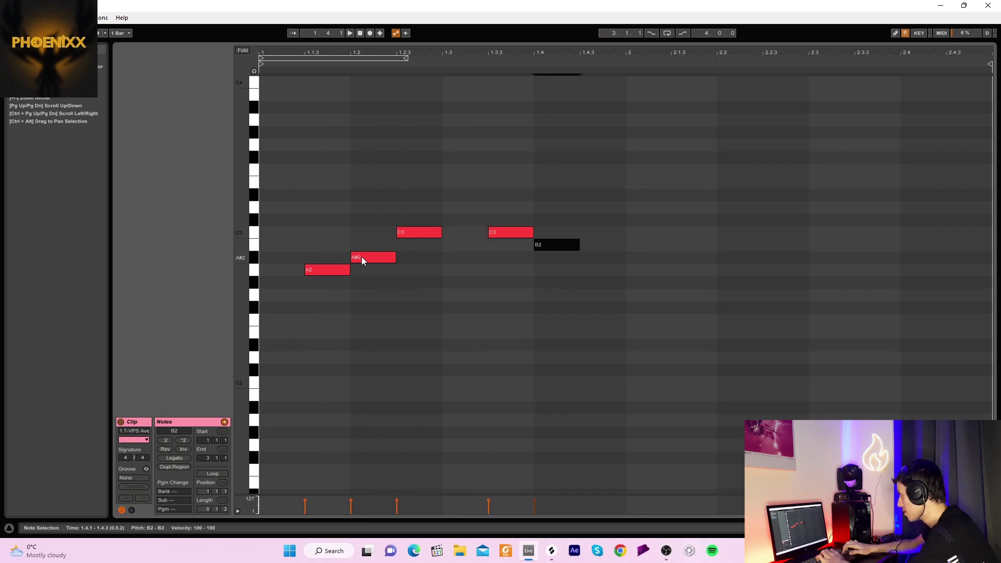
key("Down")
key("ctrl+d")
key("Right")
key("Right")
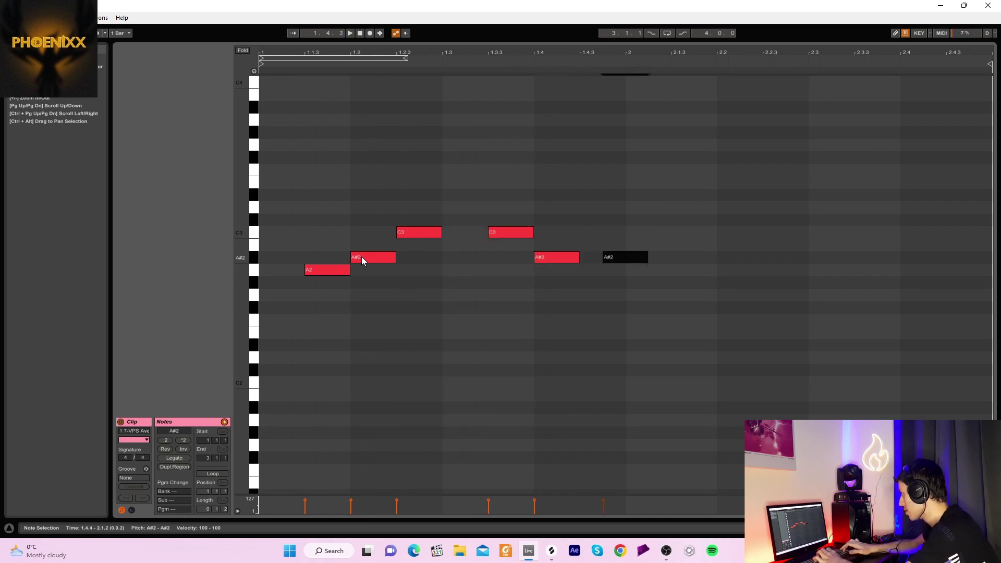
key("Down")
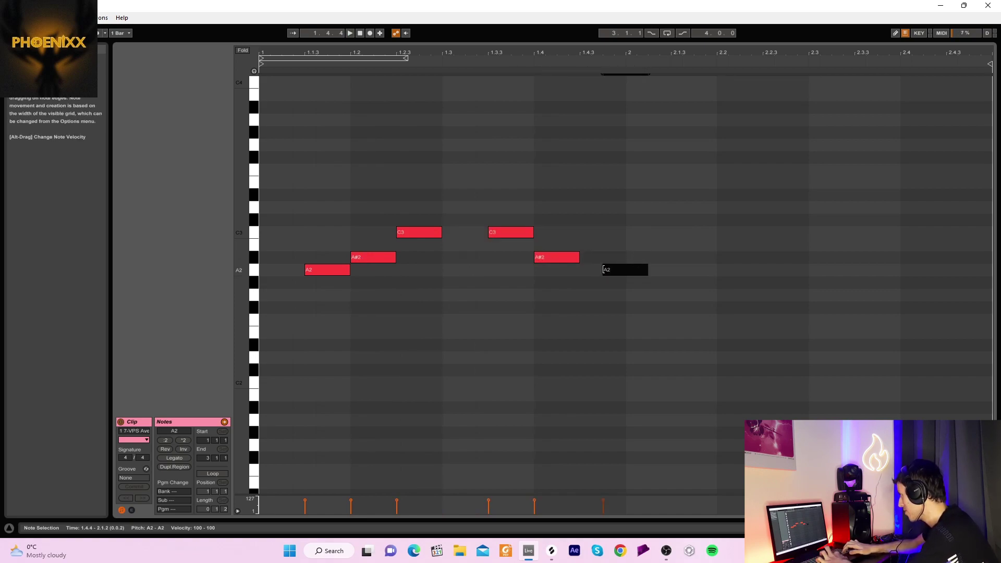
left_click_drag(603, 269, 607, 270)
key("space")
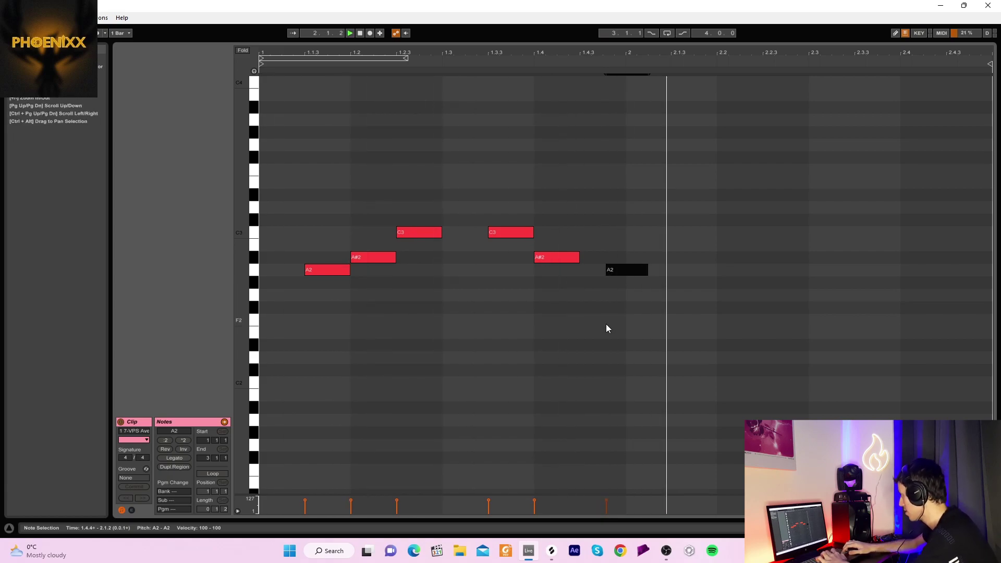
Repeat the six-note phrase right after itself, shifted one step earlier
left_click_drag(651, 321, 162, 103)
key("ctrl+d")
key("Left")
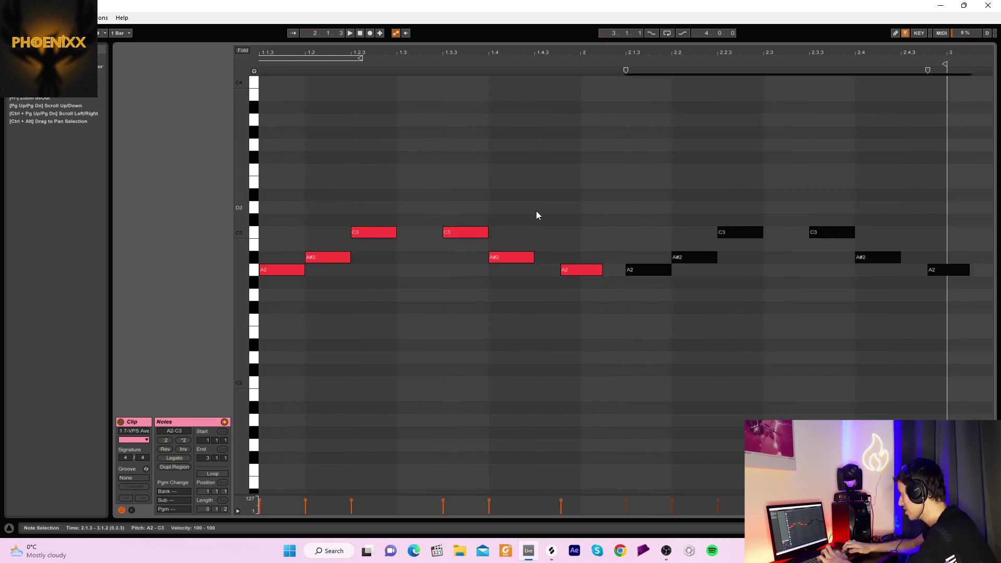
Delete the closing A2 note, then play the bassline back in Arrangement view
left_click(944, 318)
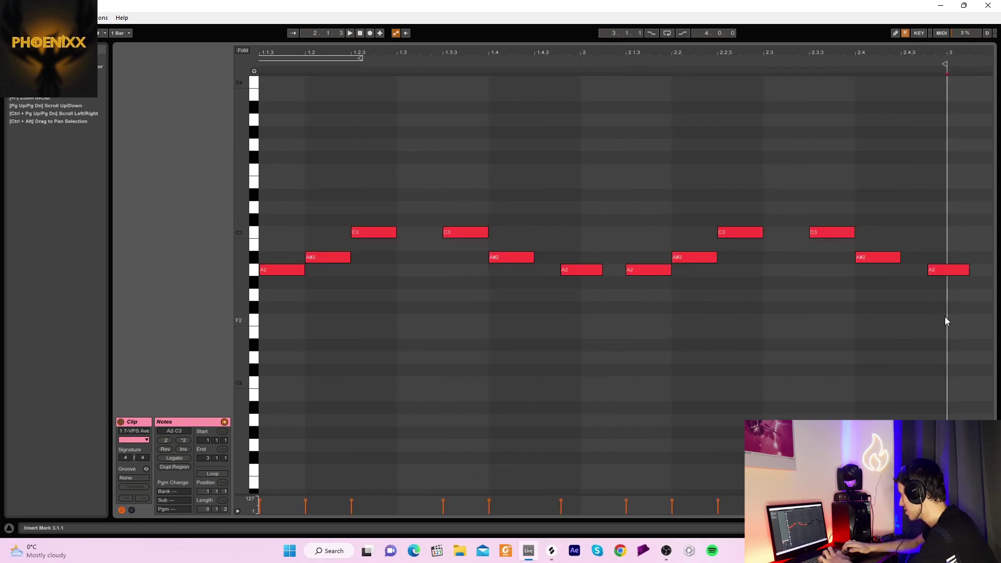
left_click(957, 269)
key("Delete")
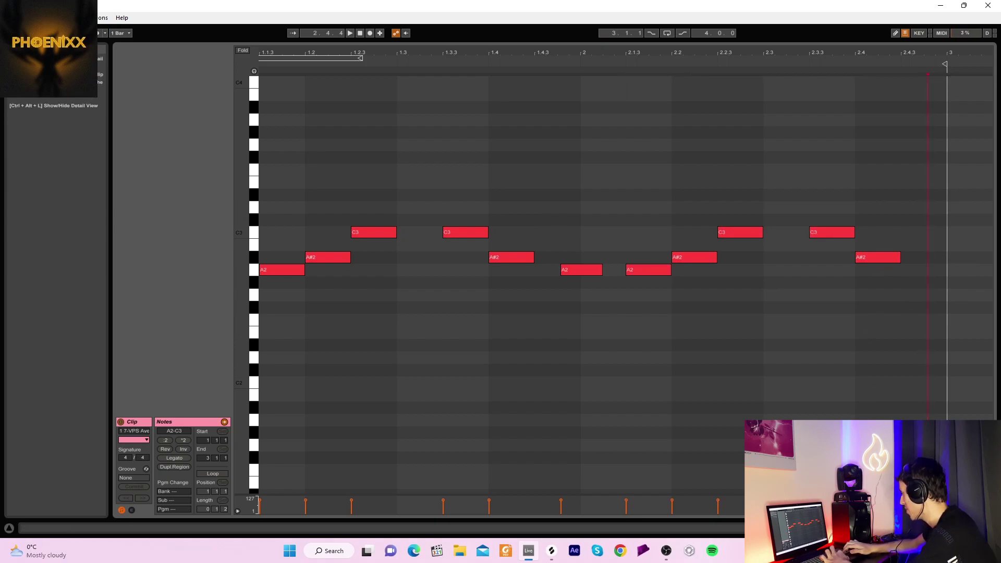
key("Tab")
key("space")
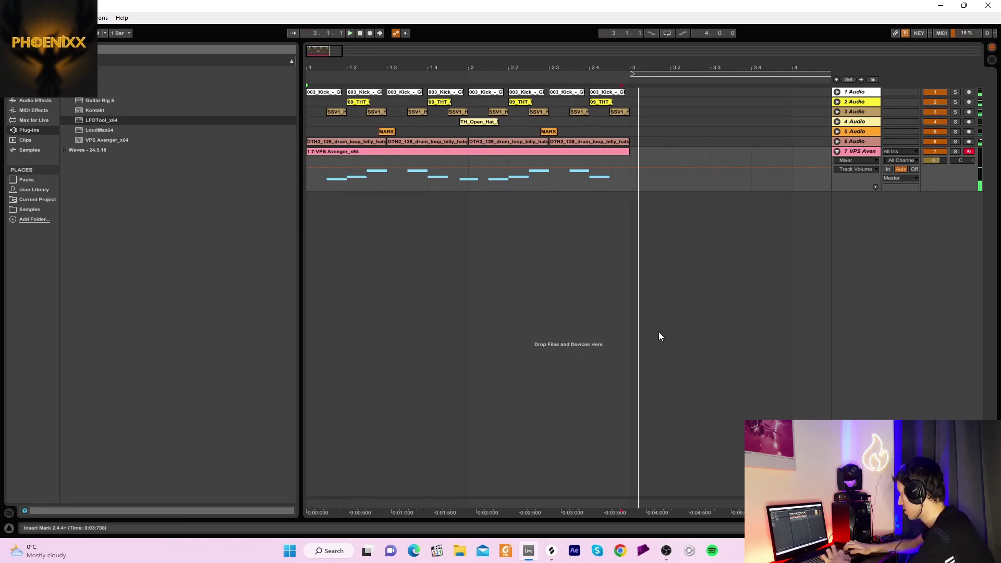
Duplicate kick track 1, keeping only its last kick nudged slightly later
left_click(838, 92)
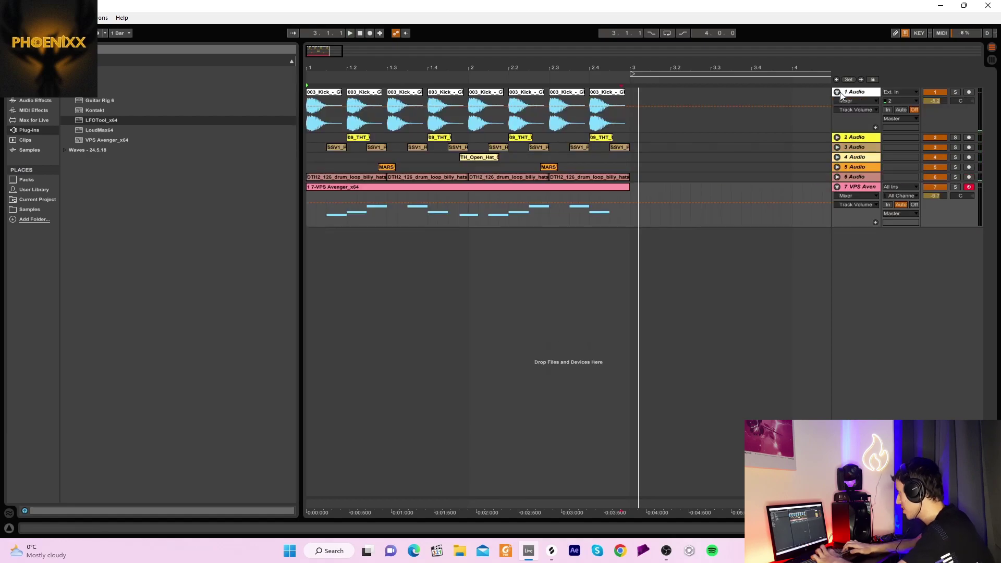
key("ctrl+d")
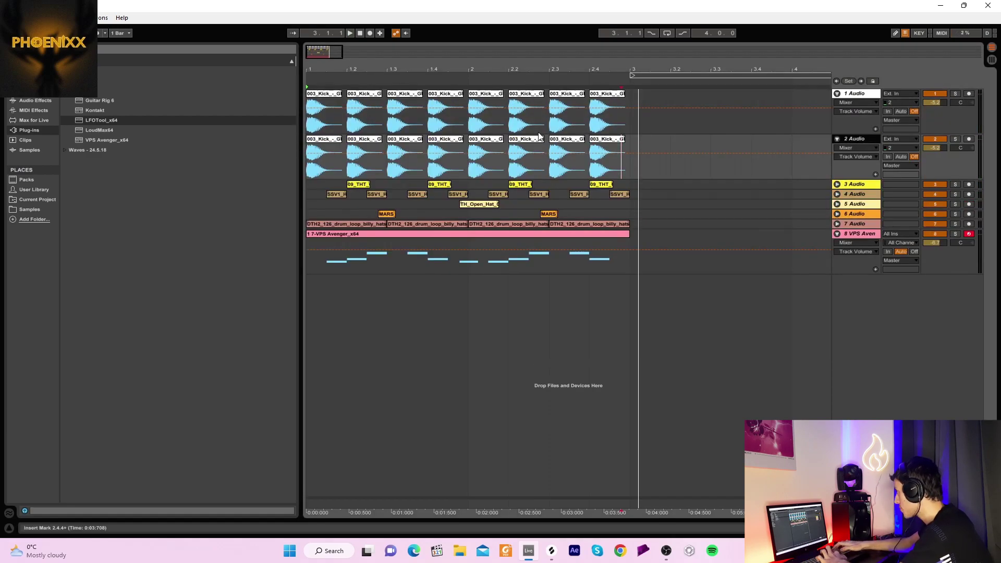
left_click_drag(586, 164, 195, 157)
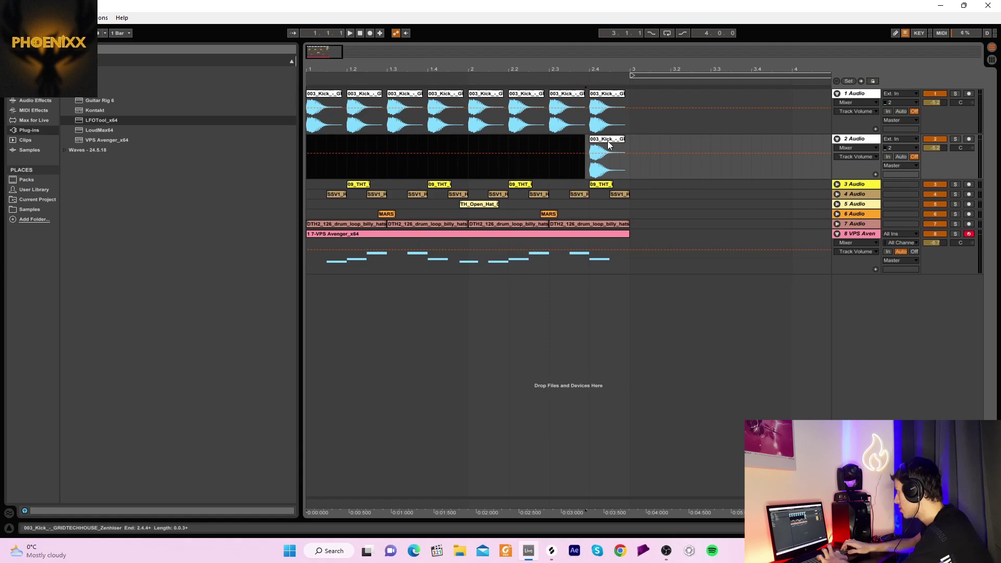
key("Delete")
left_click_drag(609, 141, 630, 149)
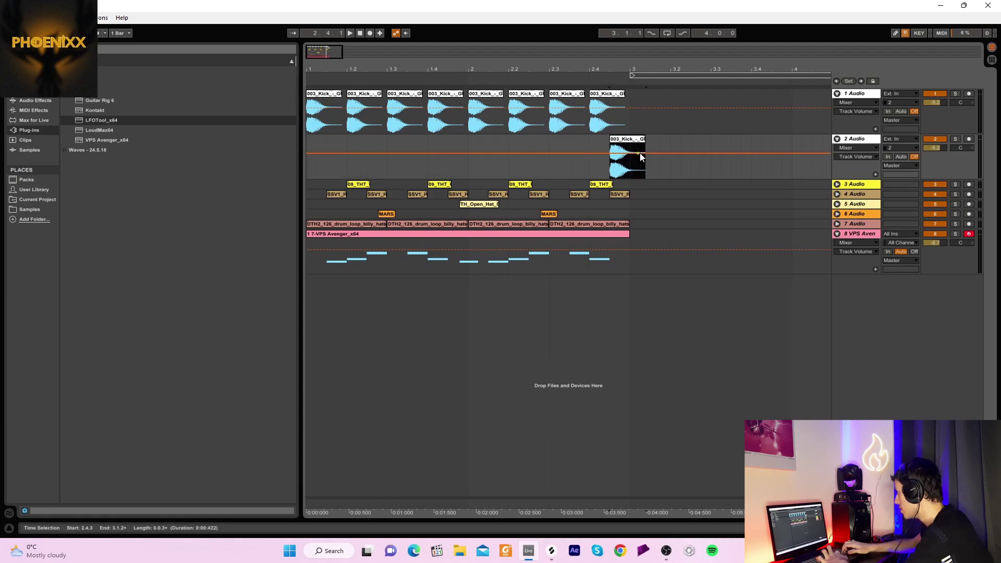
Set the loop brace to bars 1–3 with the start point at bar 1
left_click_drag(678, 72, 227, 93)
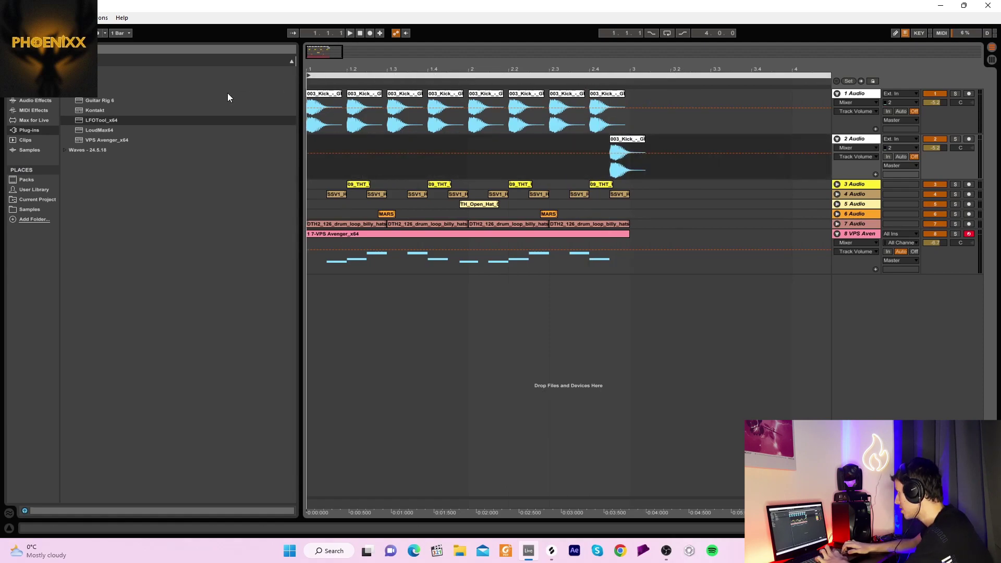
left_click_drag(348, 73, 545, 68)
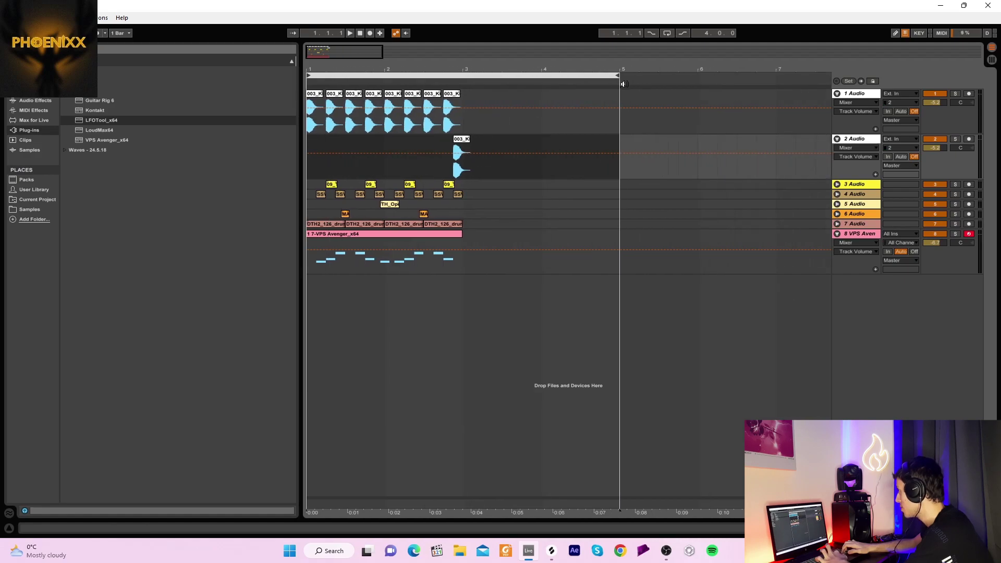
left_click_drag(620, 76, 461, 77)
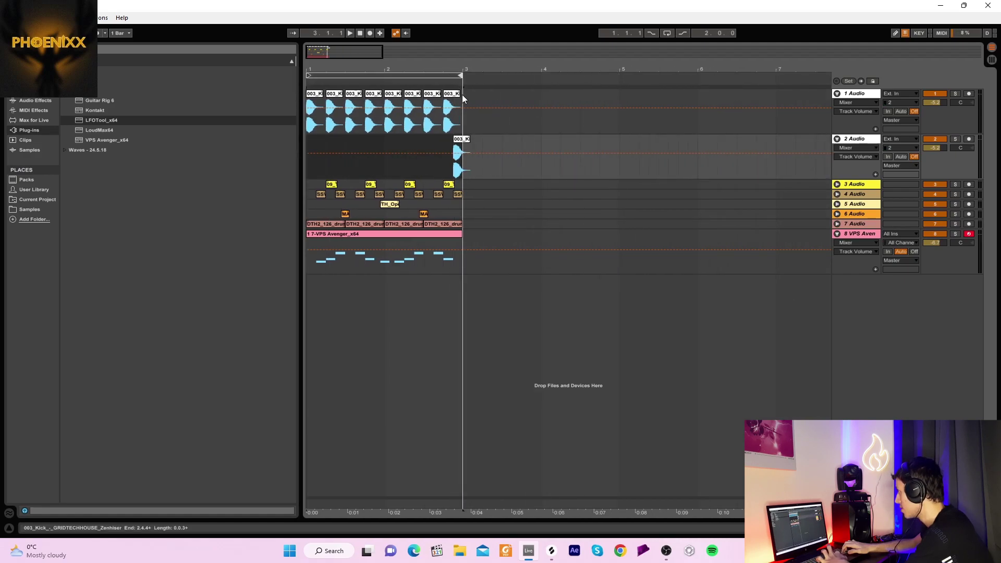
left_click(360, 33)
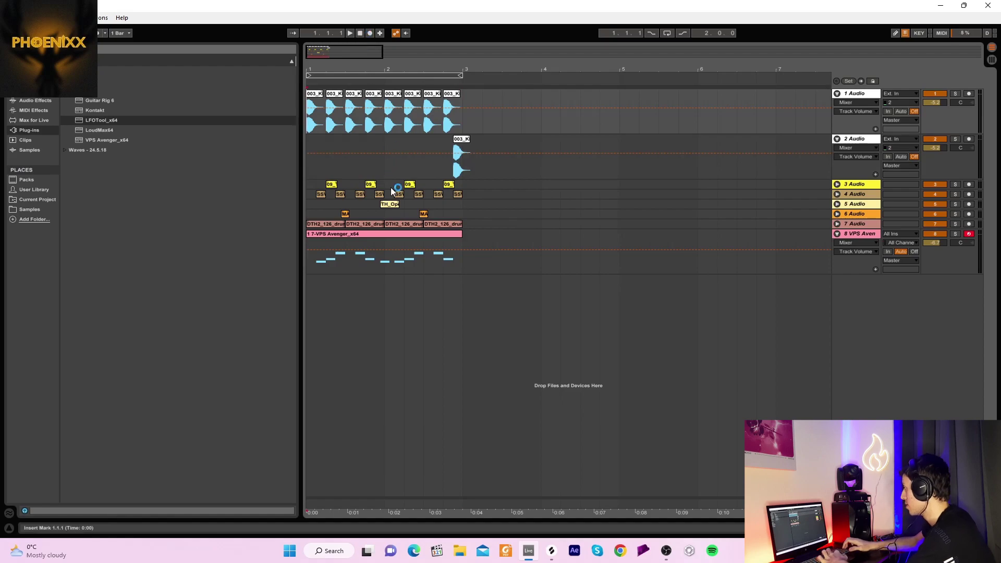
Enable the Loop switch and play the two-bar groove
left_click(665, 36)
key("space")
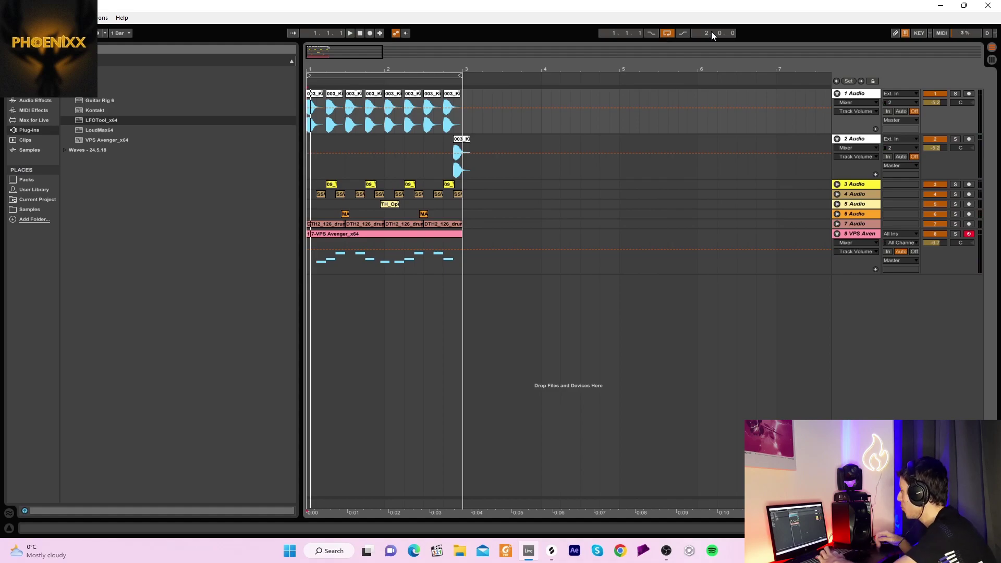
Duplicate the second kick track and reverse its kick sample
left_click(856, 139)
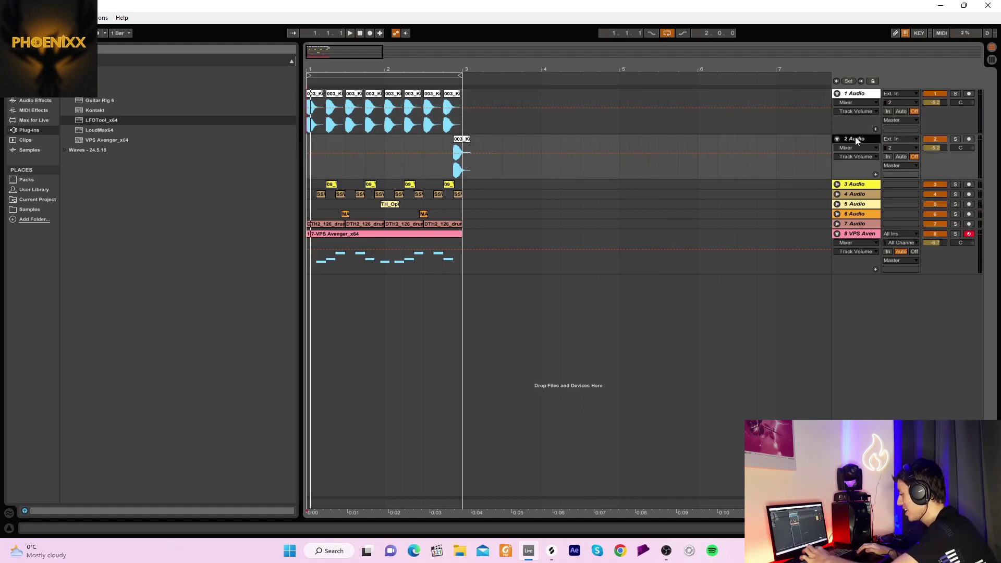
key("ctrl+d")
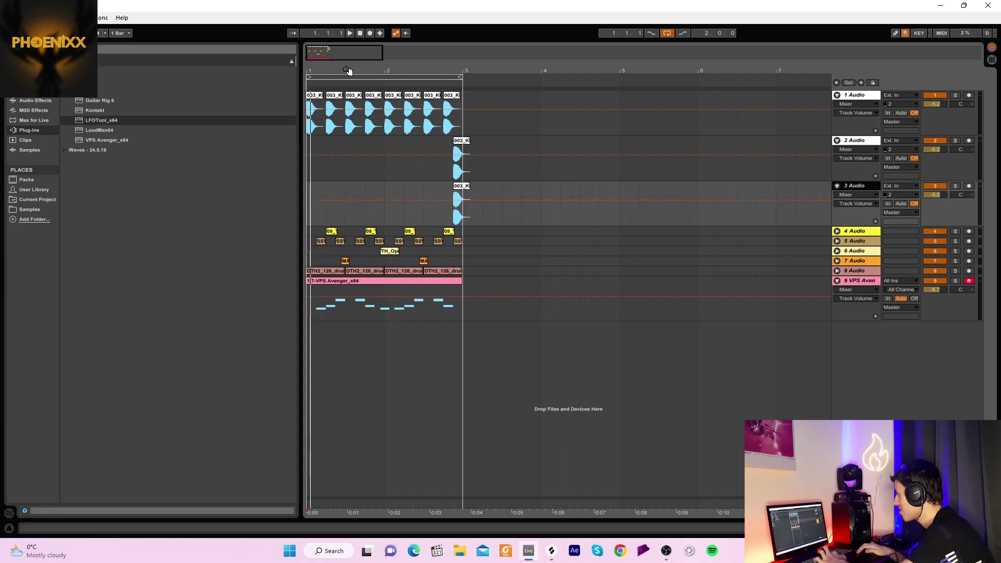
left_click_drag(348, 71, 490, 153)
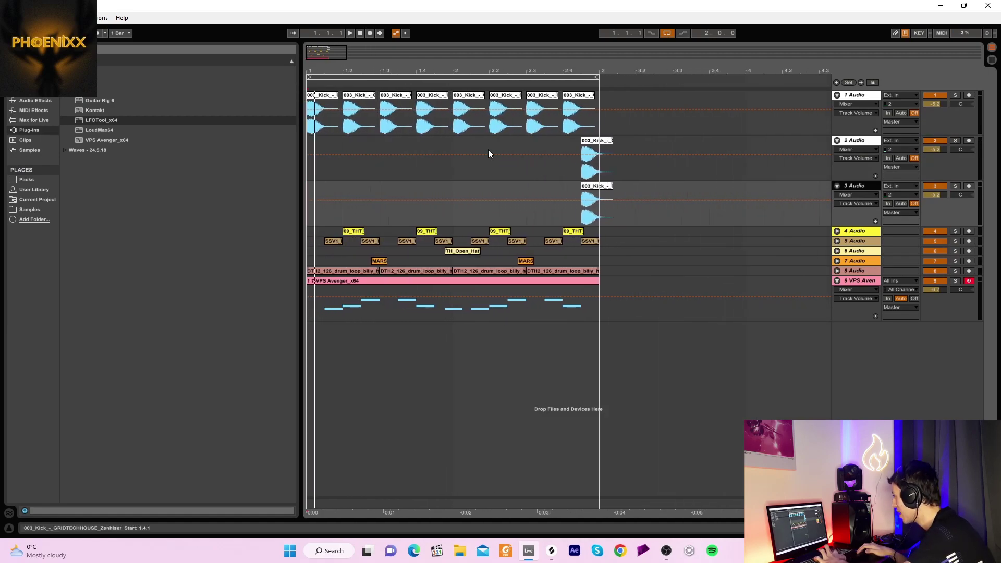
double_click(583, 191)
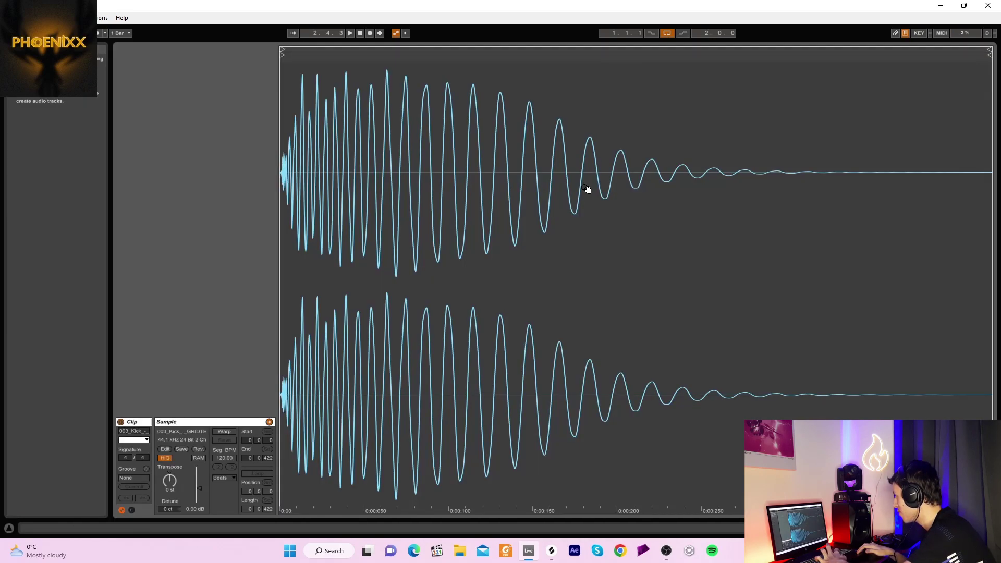
left_click(199, 448)
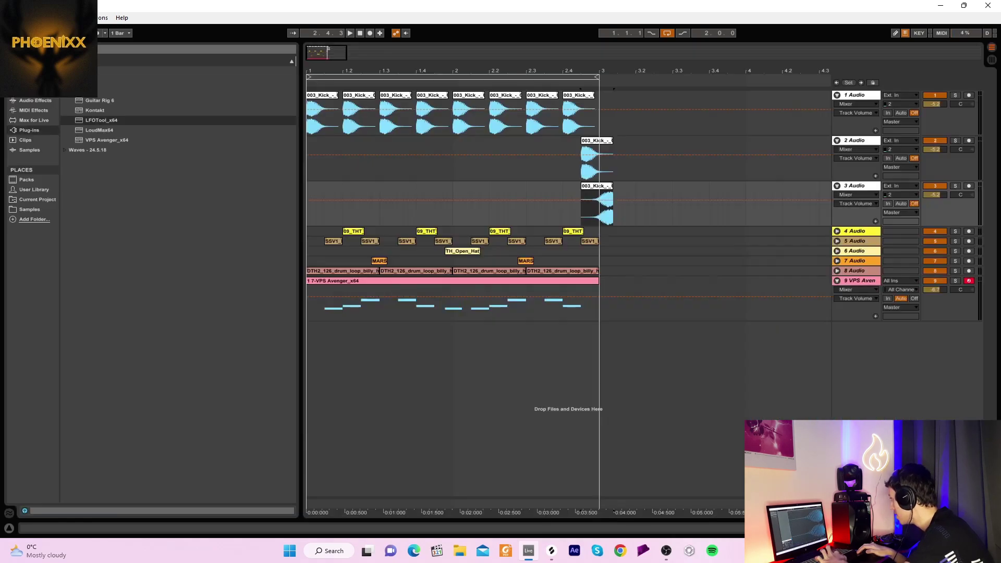
key("ctrl+alt+e")
Copy the reversed kick to around 1.2, trim its end and audition it
left_click_drag(609, 185, 380, 189)
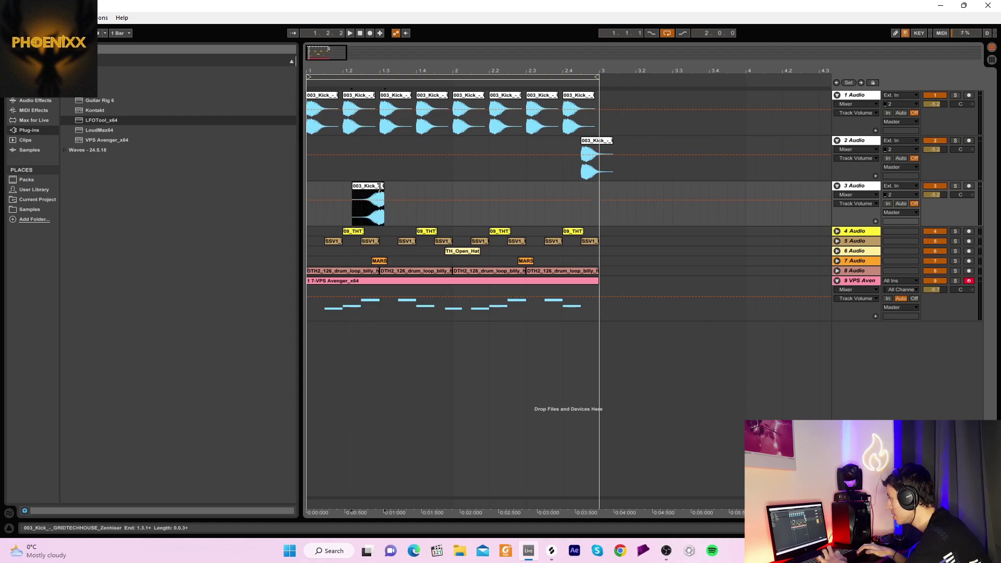
left_click_drag(359, 71, 361, 172)
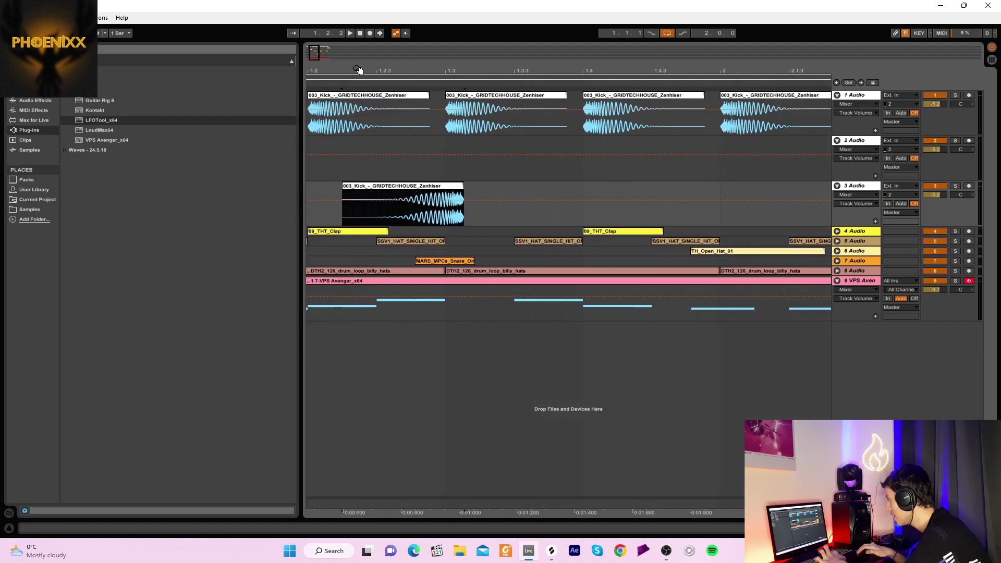
left_click_drag(461, 185, 448, 186)
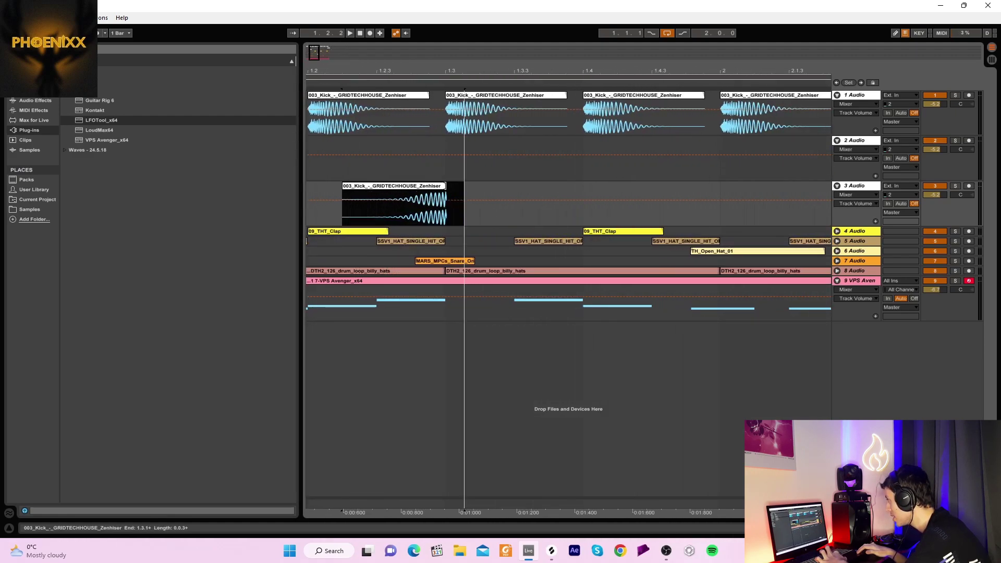
left_click(324, 190)
key("space")
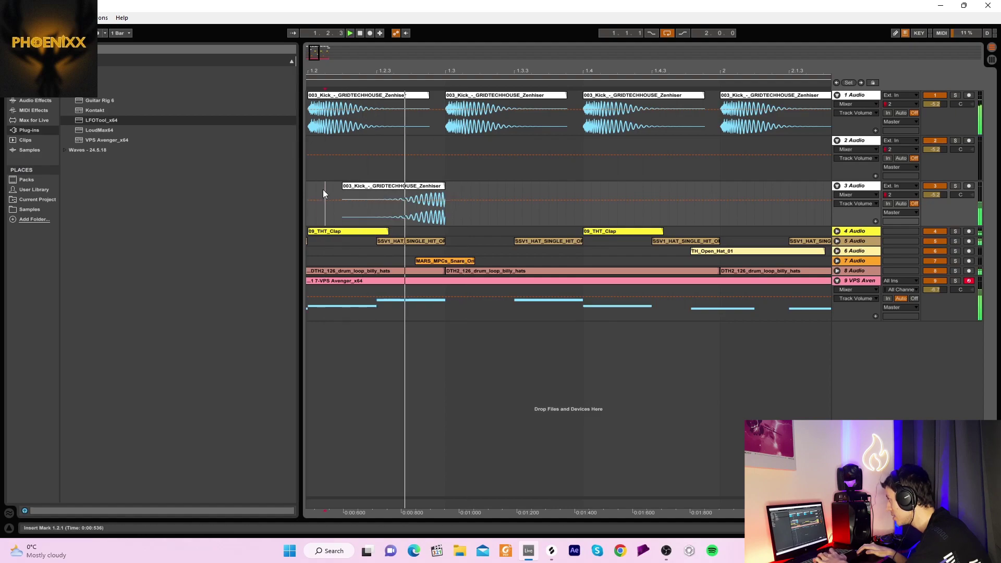
left_click(360, 33)
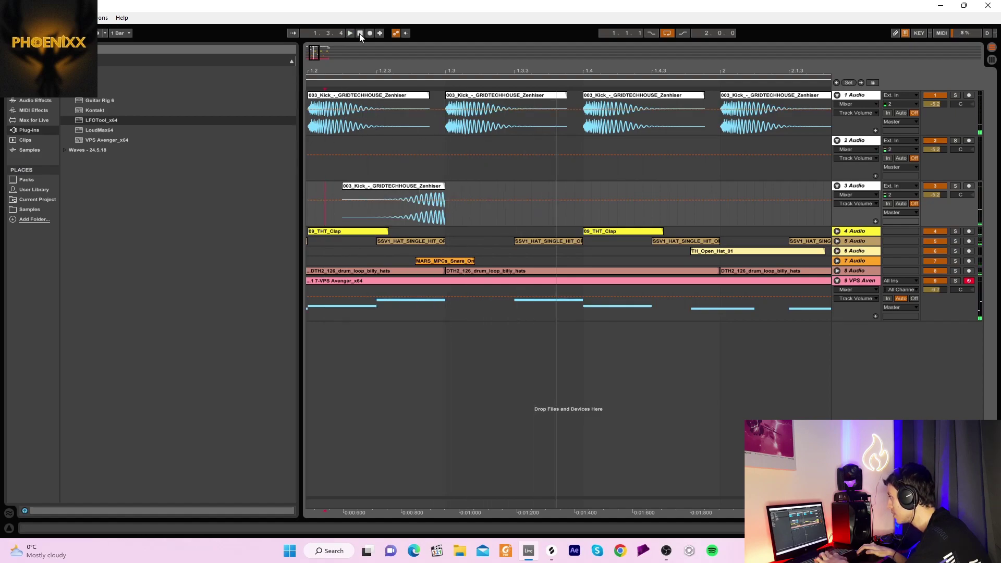
key("space")
Duplicate bar 1's reversed kicks into bar 2 and lower the track volume slightly
left_click_drag(362, 78, 362, 71)
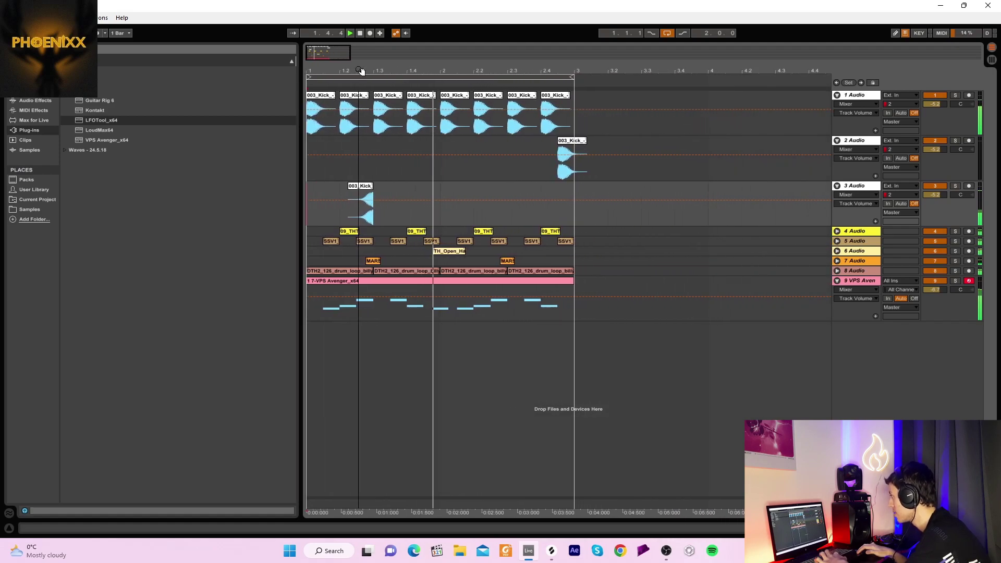
left_click_drag(443, 190, 188, 193)
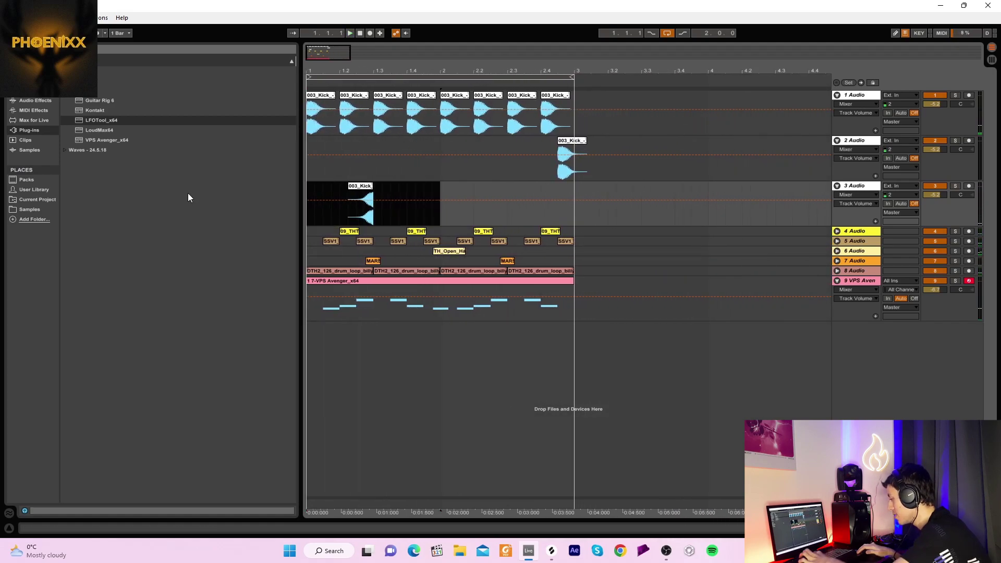
key("ctrl+d")
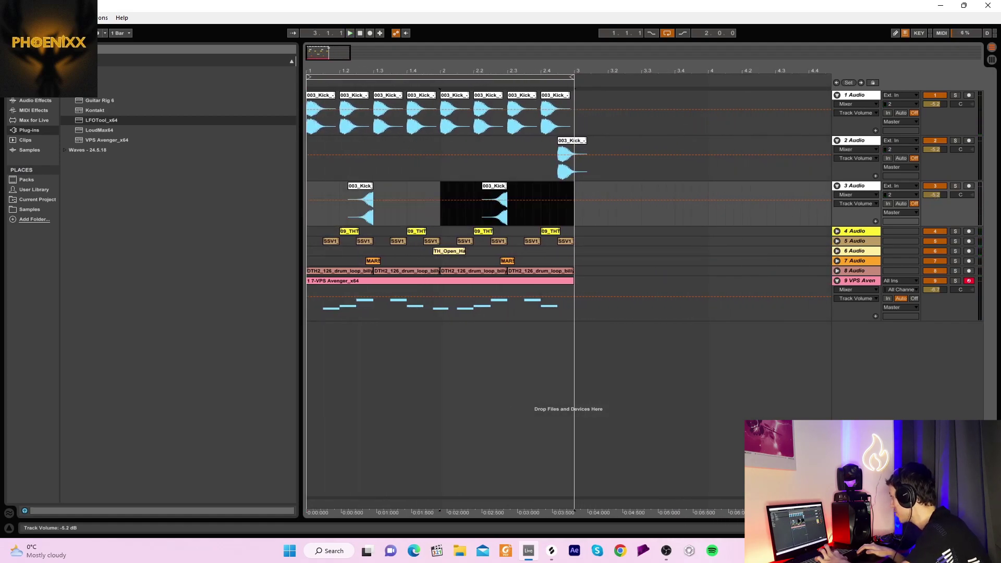
left_click_drag(935, 195, 936, 200)
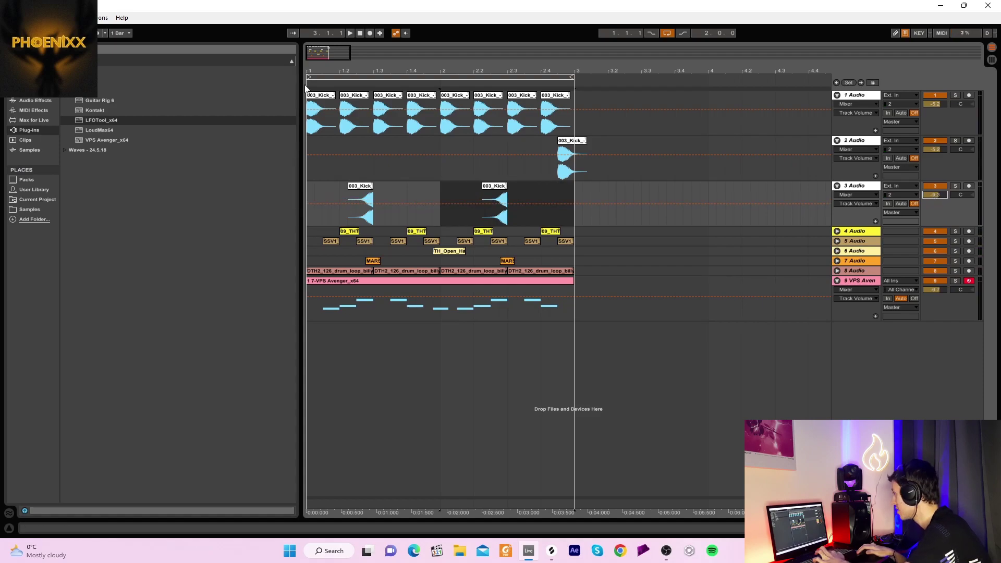
key("space")
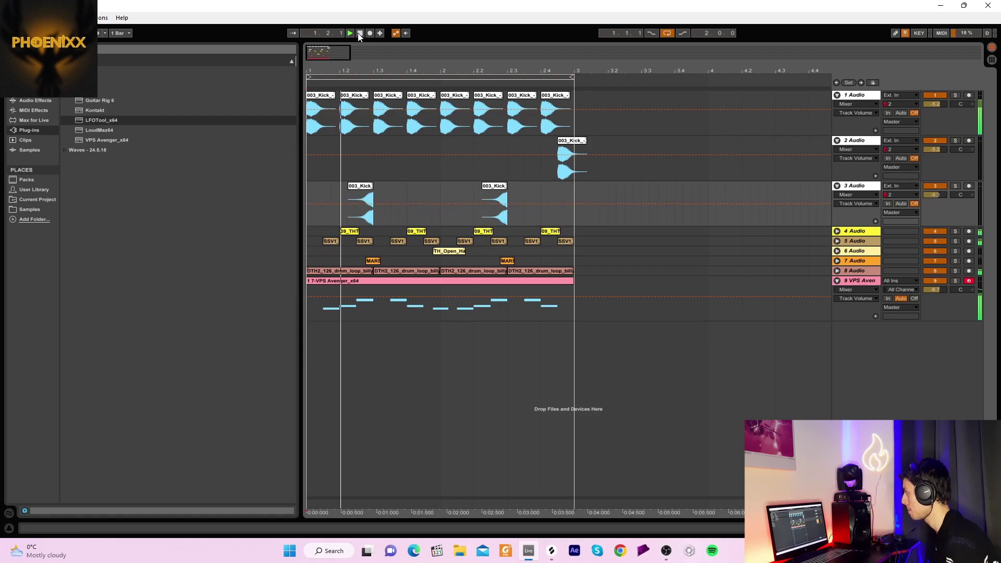